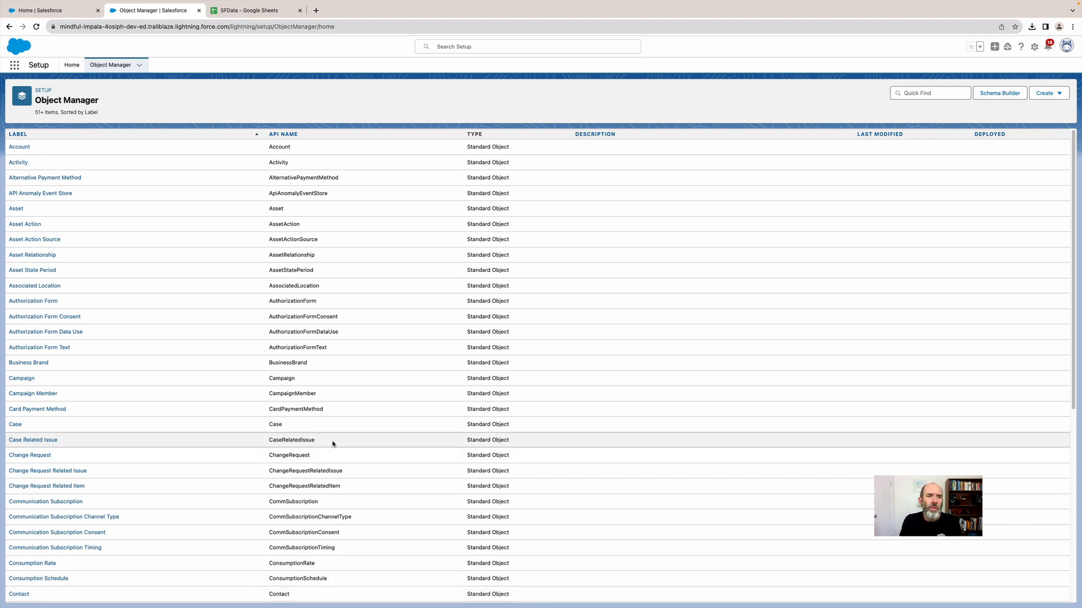
Create and save a custom object labelled Computer with the plural label Computers.
{"action": "left_click", "coordinate": [241, 12]}
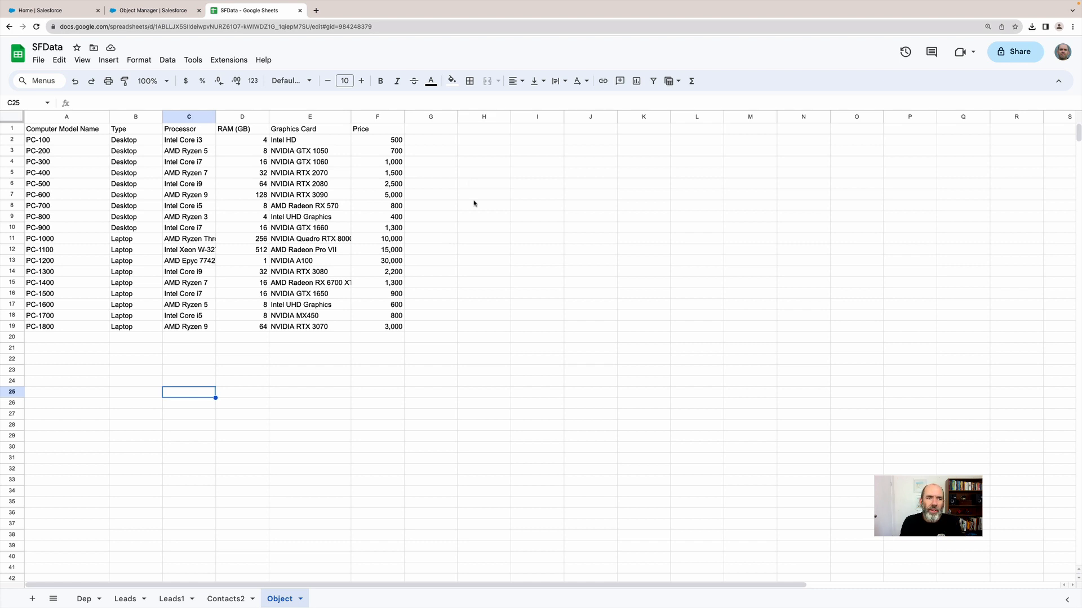
{"action": "left_click", "coordinate": [157, 13]}
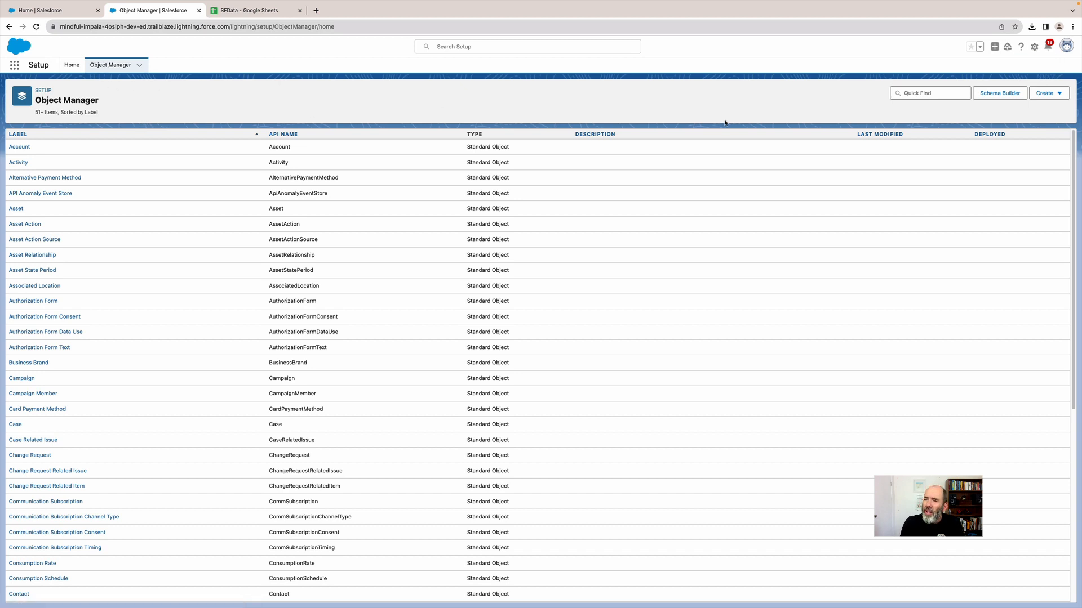
{"action": "left_click", "coordinate": [1061, 96]}
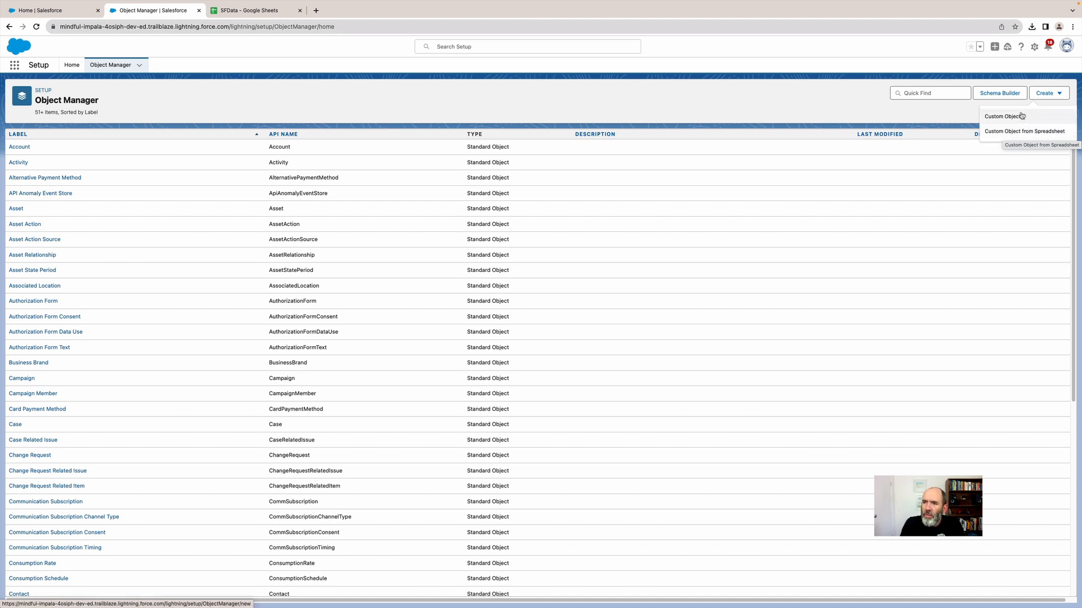
{"action": "left_click", "coordinate": [1007, 118]}
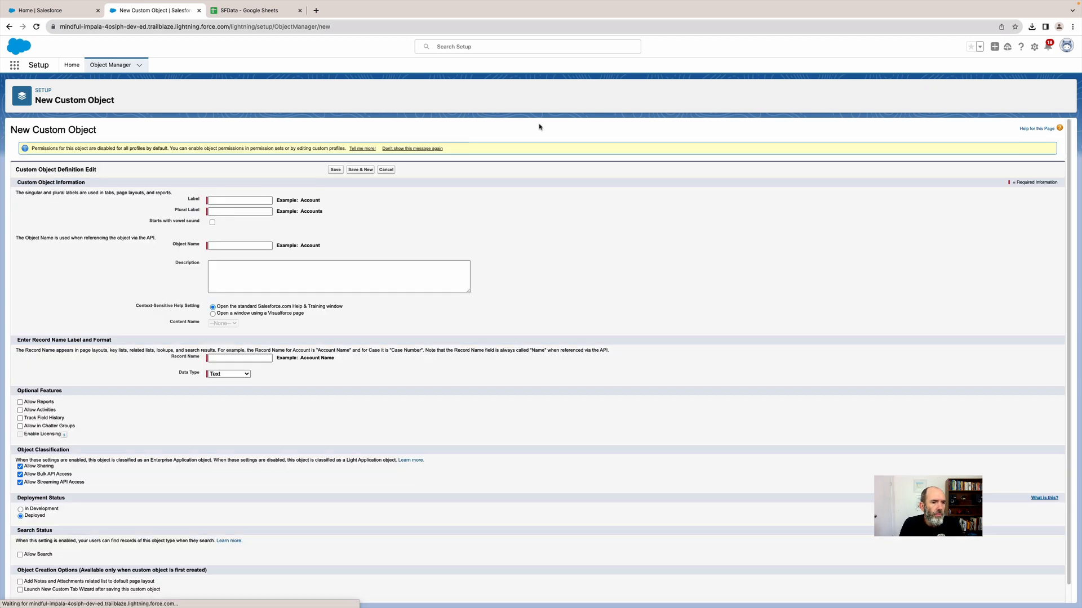
{"action": "left_click", "coordinate": [230, 204]}
{"action": "type", "text": "Computer"}
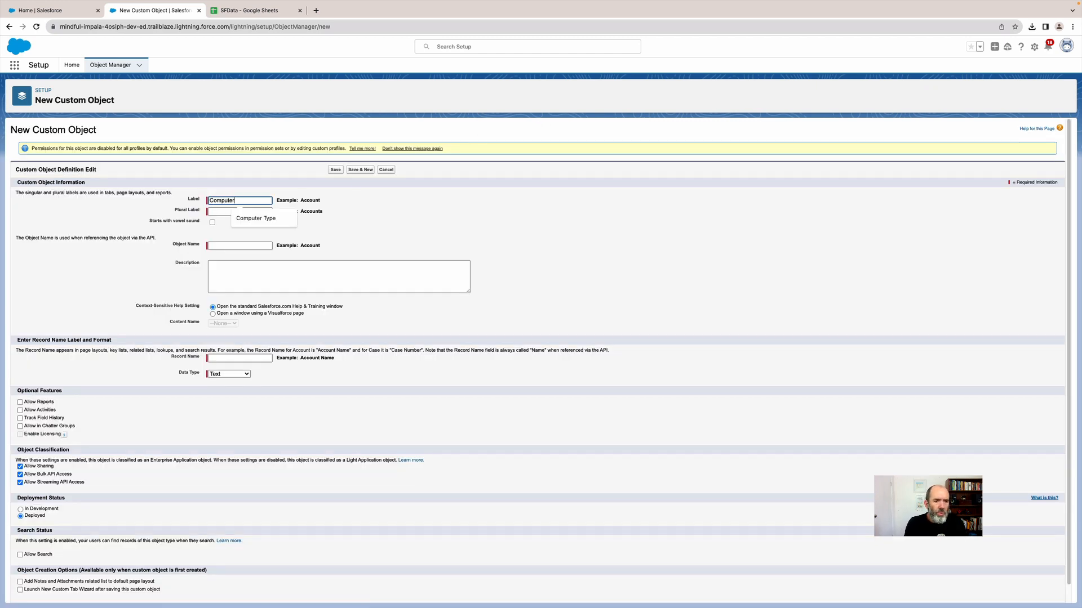
{"action": "key", "text": "Tab"}
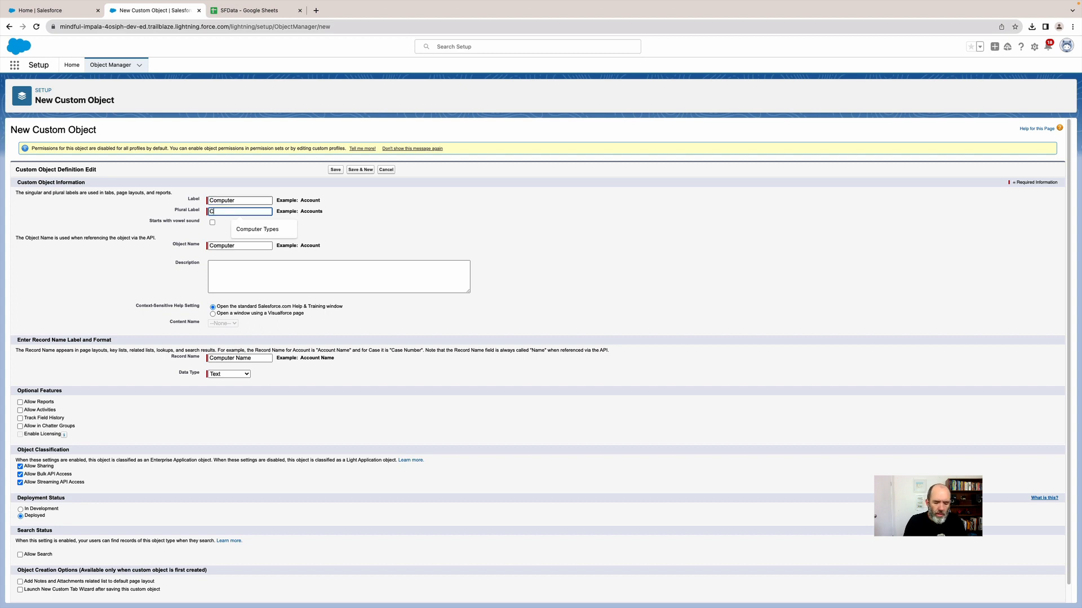
{"action": "type", "text": "Computers"}
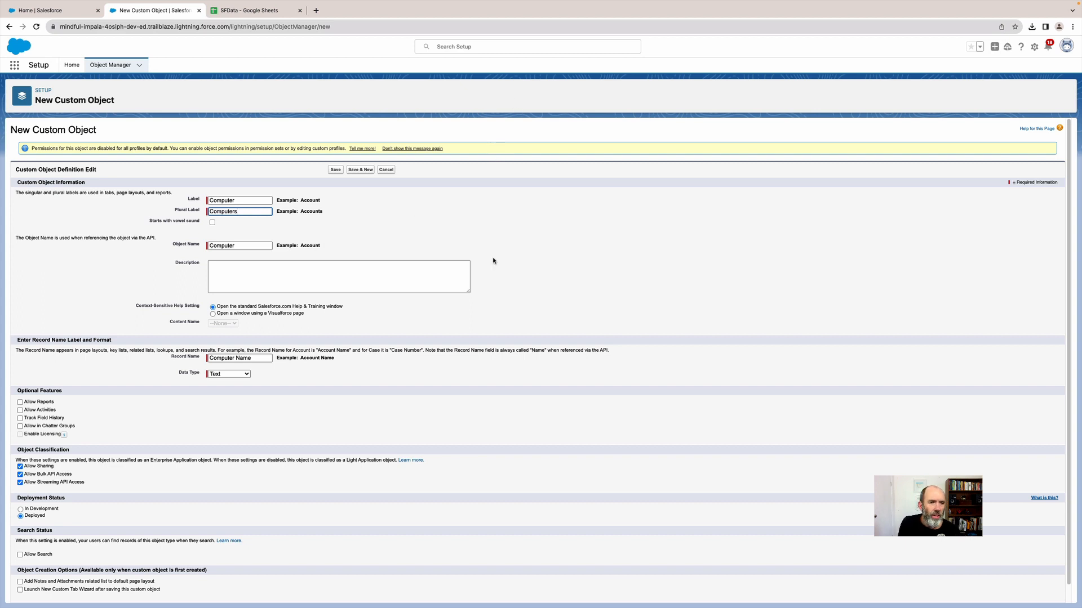
{"action": "scroll", "coordinate": [339, 270], "scroll_direction": "down", "scroll_amount": 1}
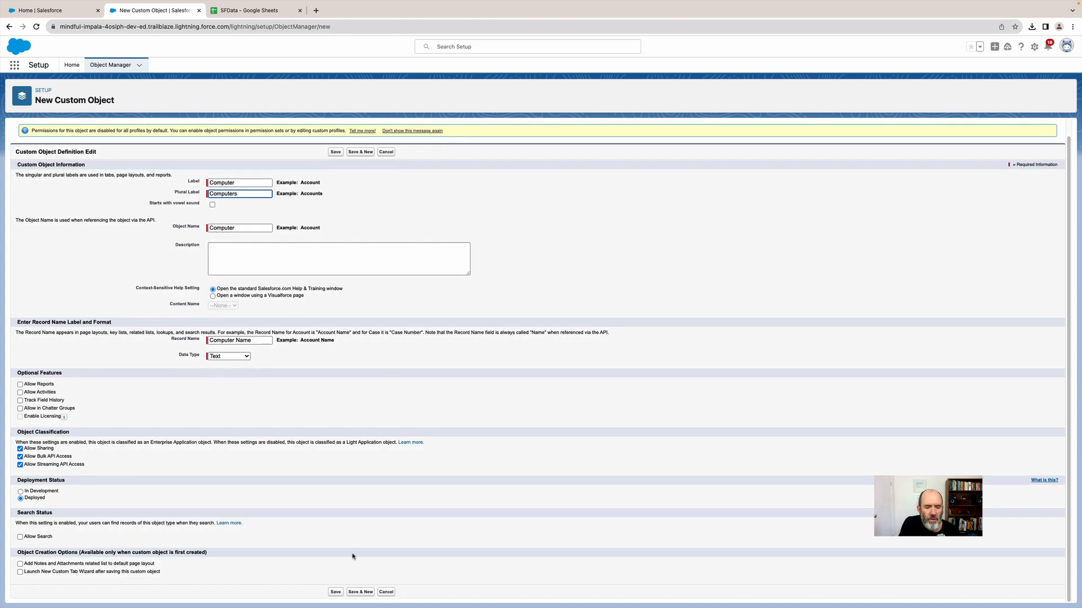
{"action": "left_click", "coordinate": [335, 592]}
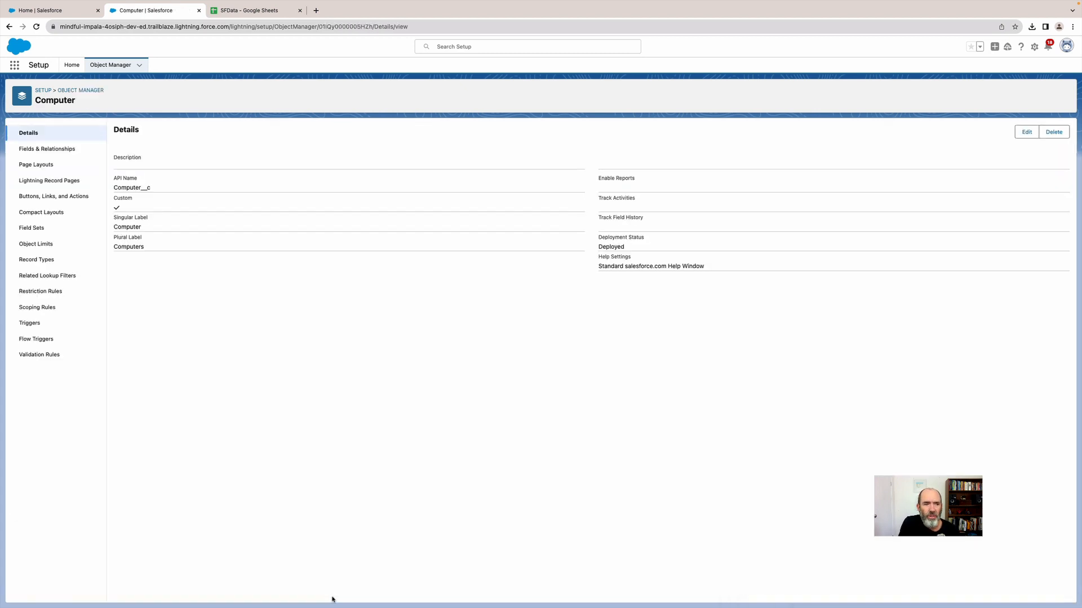
Compare the Computer object's existing fields with the column headings and model names in the SFData spreadsheet.
{"action": "left_click", "coordinate": [60, 150]}
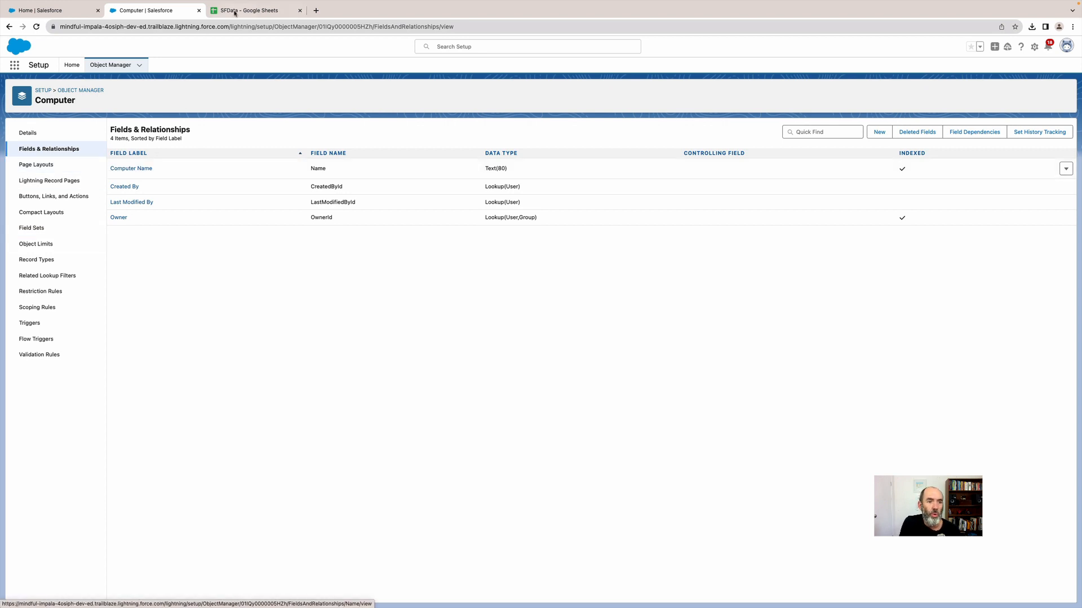
{"action": "left_click", "coordinate": [237, 11]}
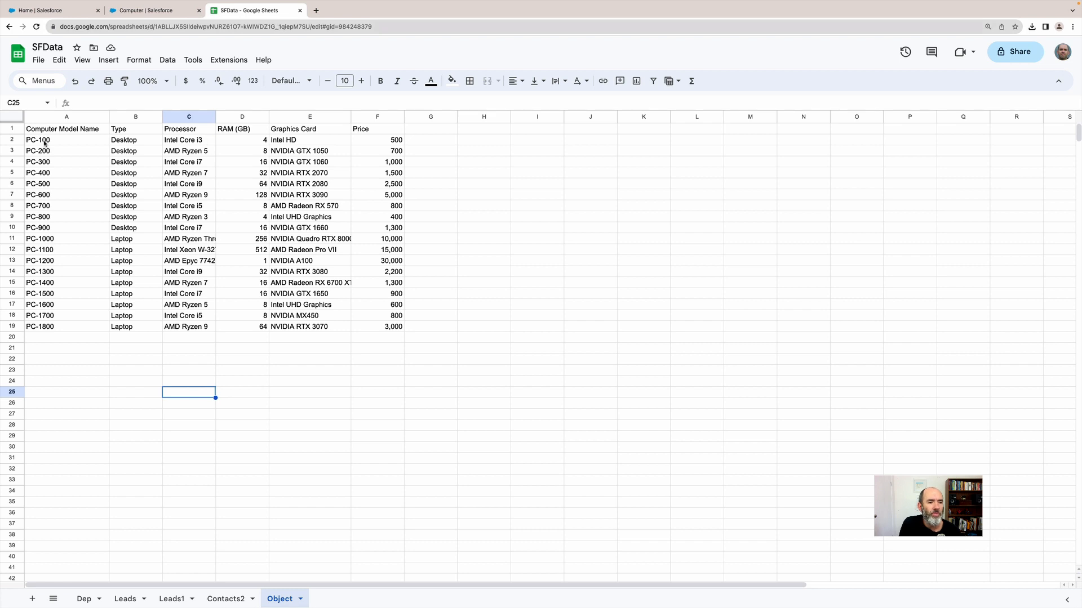
{"action": "left_click", "coordinate": [45, 143]}
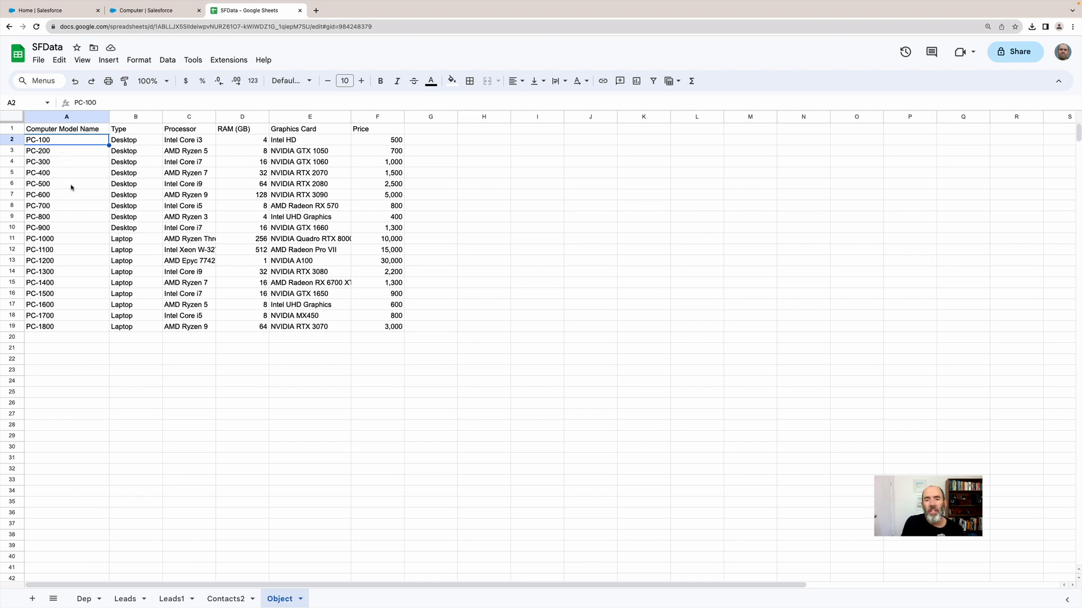
{"action": "left_click", "coordinate": [140, 12]}
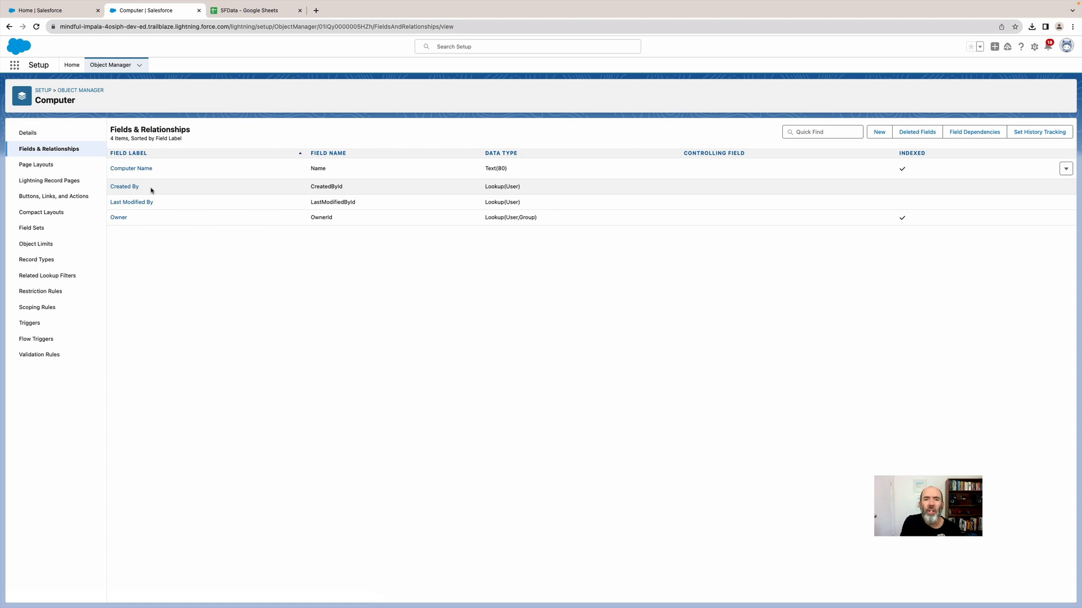
{"action": "left_click", "coordinate": [251, 12]}
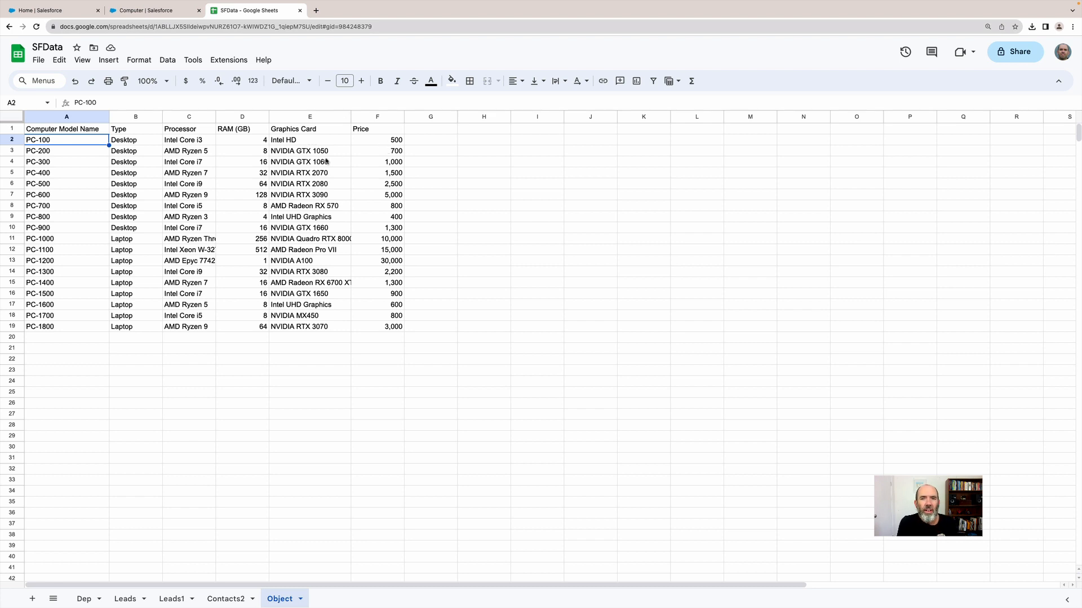
{"action": "left_click", "coordinate": [151, 10]}
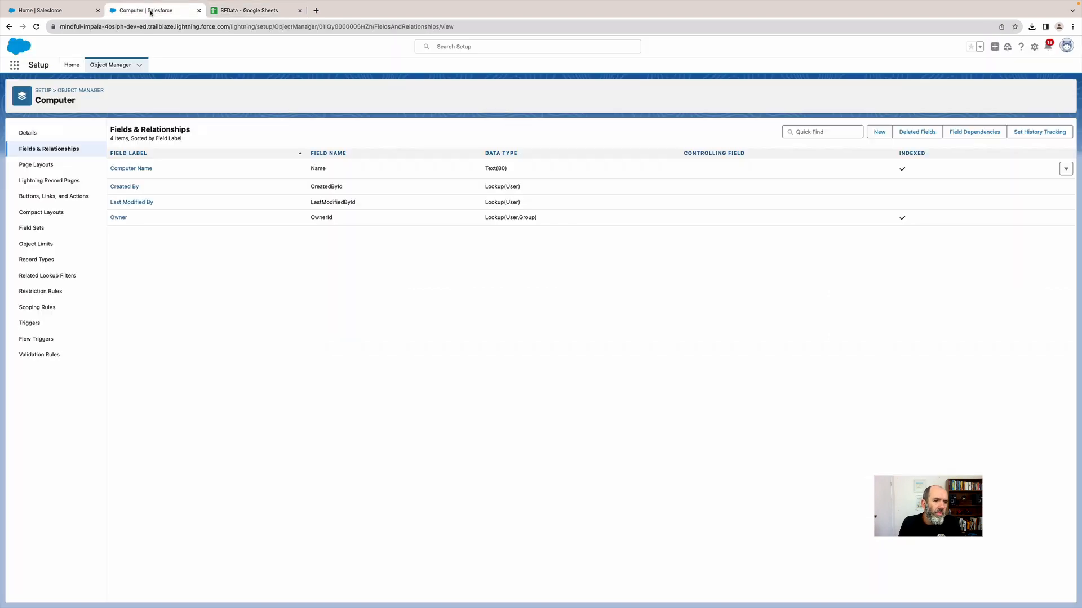
Start a new picklist field on the Computer object with the label Computer Type.
{"action": "left_click", "coordinate": [880, 133]}
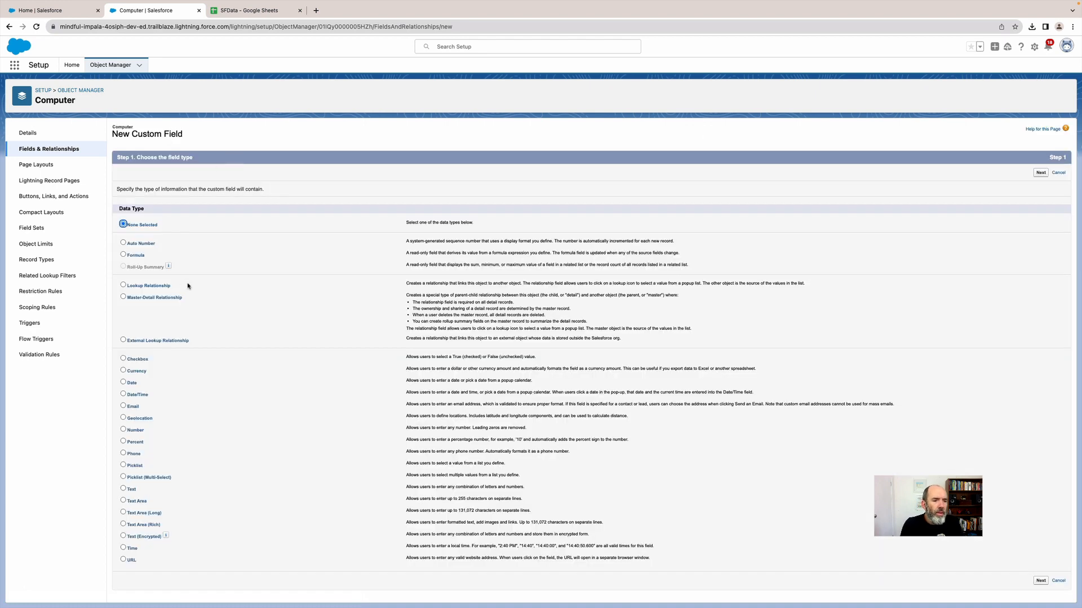
{"action": "left_click", "coordinate": [123, 466]}
{"action": "left_click", "coordinate": [1041, 581]}
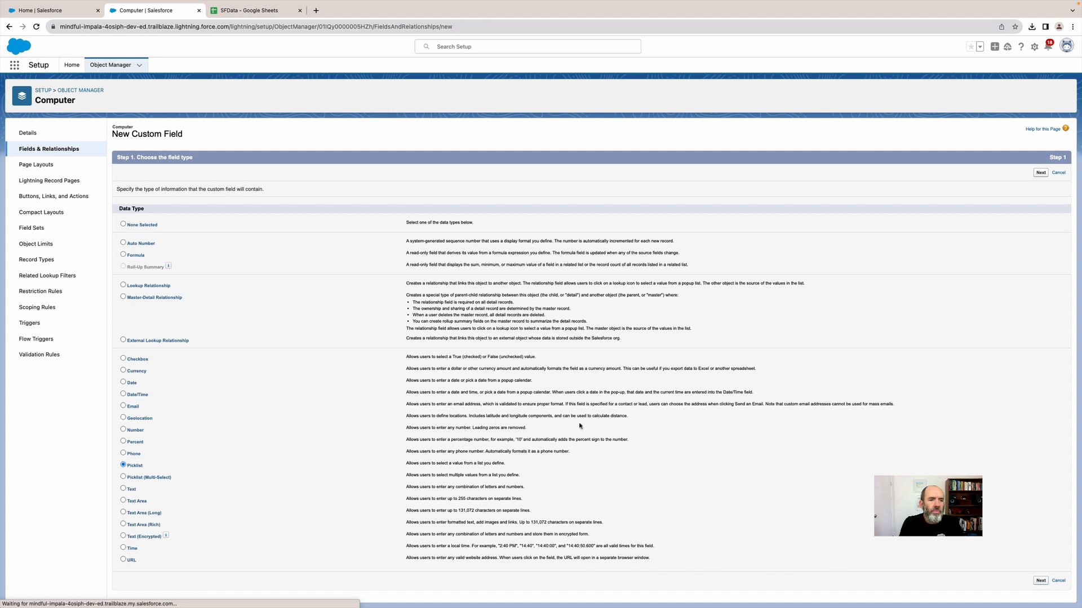
{"action": "left_click", "coordinate": [321, 190]}
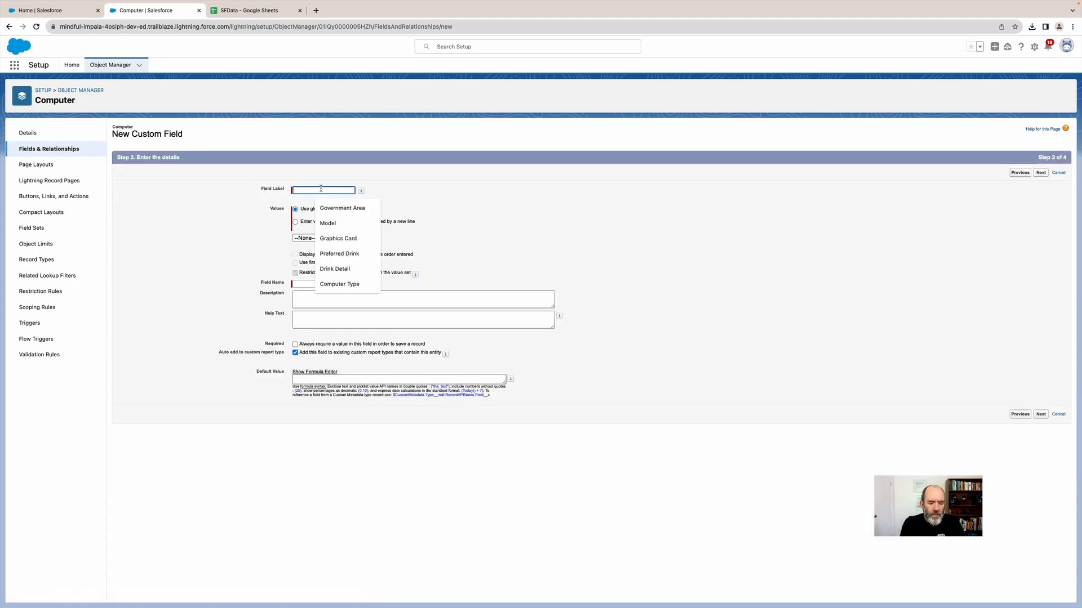
{"action": "type", "text": "Computer "}
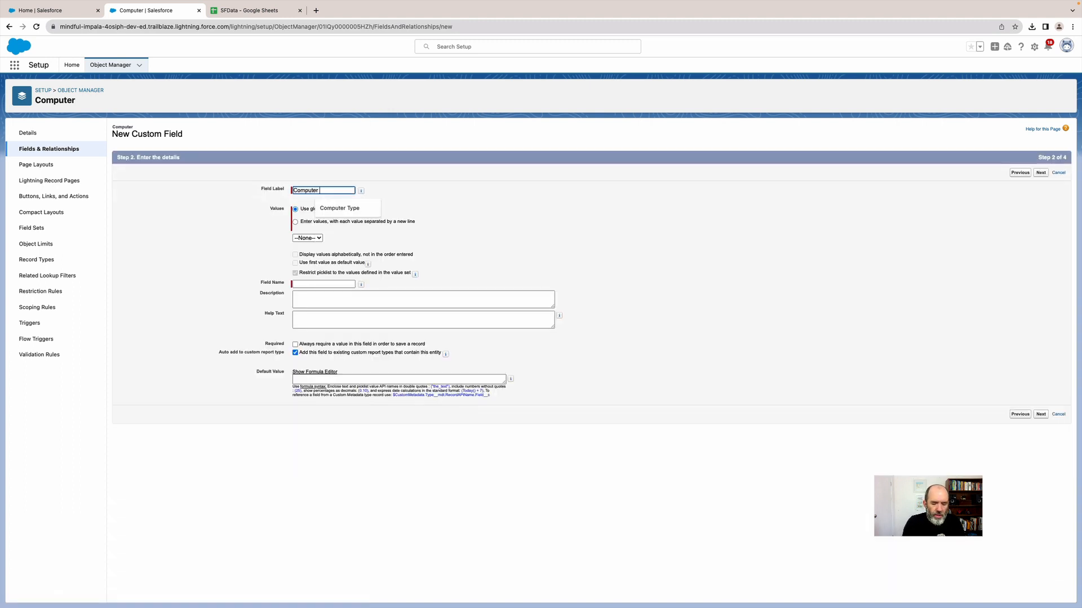
{"action": "type", "text": "Type"}
{"action": "key", "text": "Tab"}
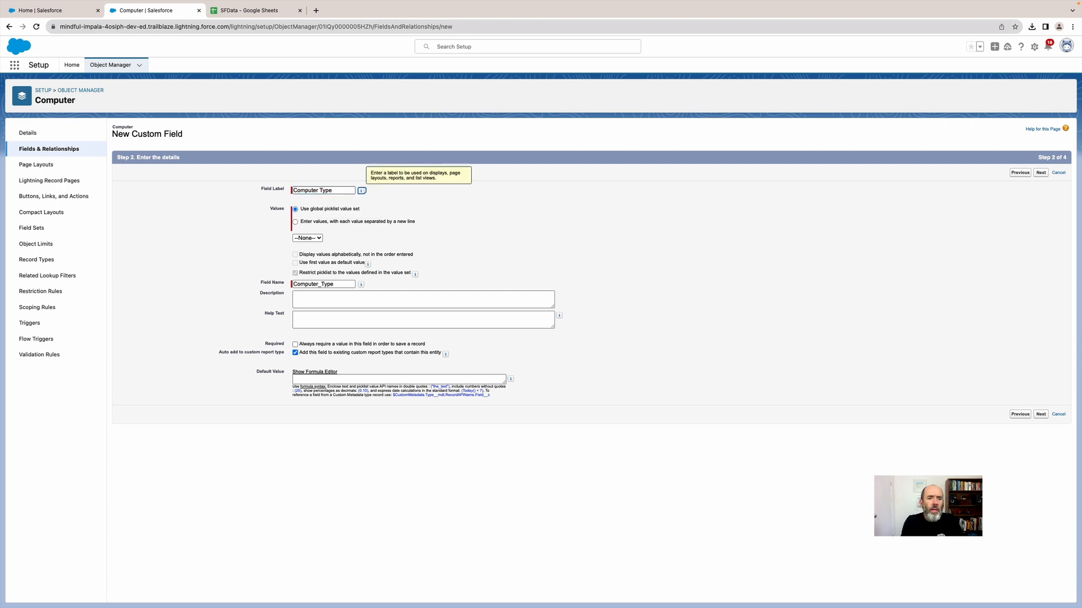
Enter Desktop and Laptop as the picklist's own values and save the field with default security and page layout, ready for another field.
{"action": "left_click", "coordinate": [323, 225]}
{"action": "left_click", "coordinate": [314, 247]}
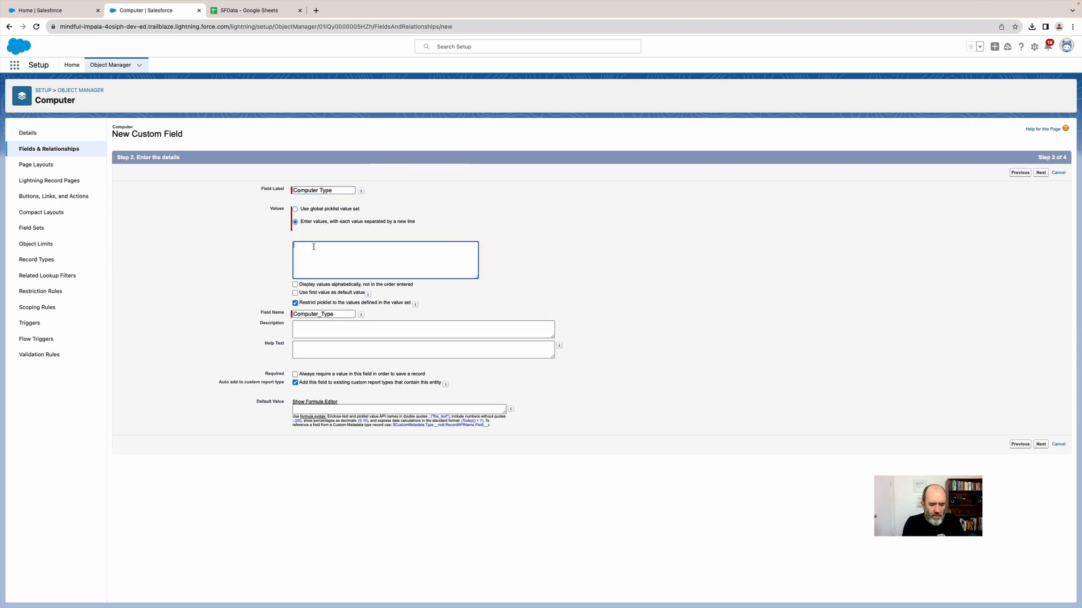
{"action": "type", "text": "Desktop"}
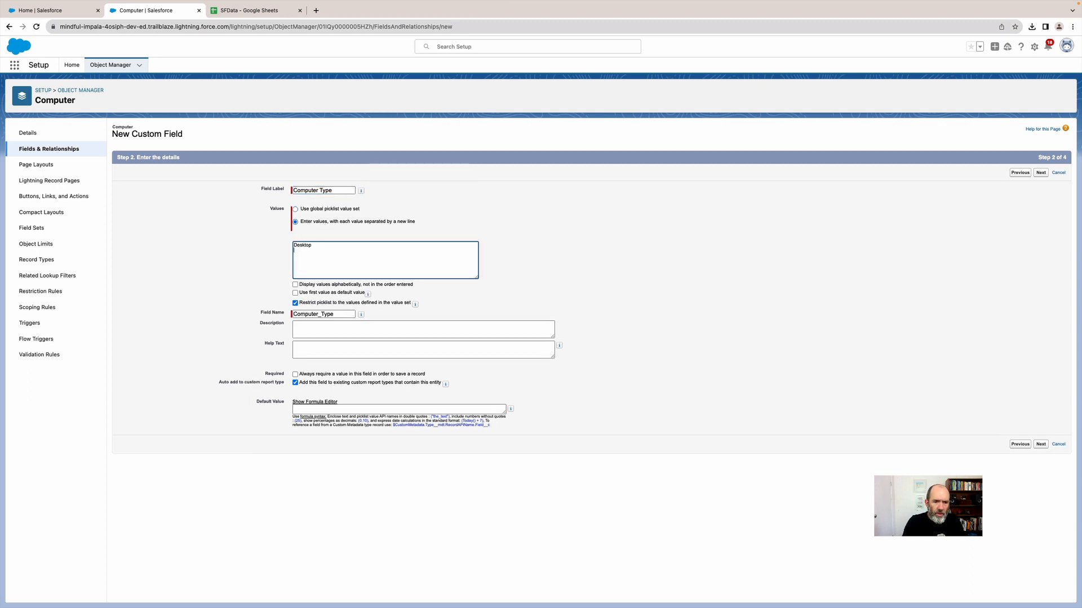
{"action": "key", "text": "Return"}
{"action": "type", "text": "Laptop"}
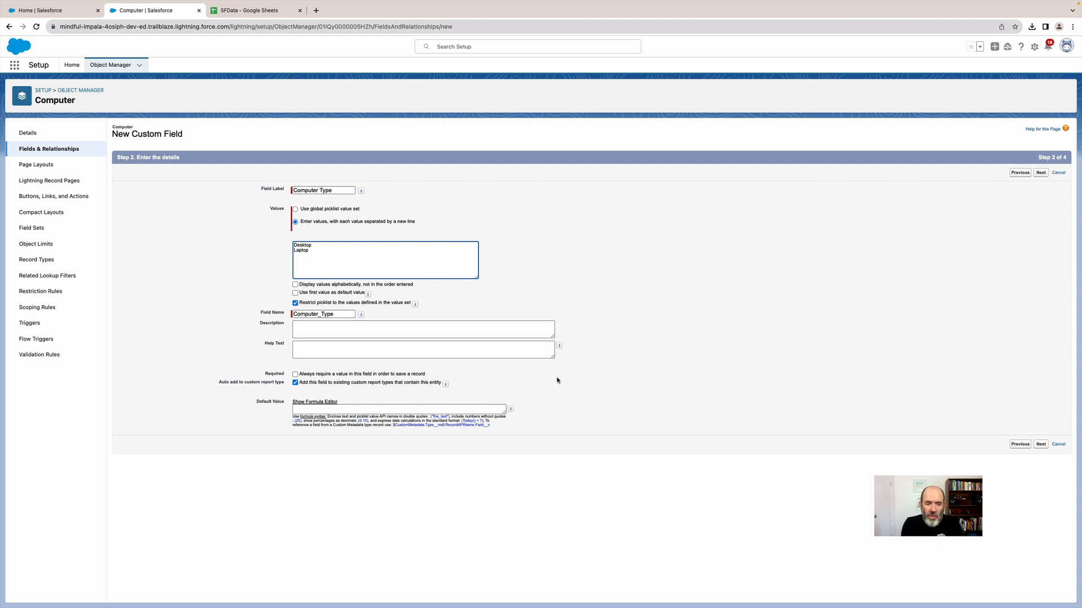
{"action": "left_click", "coordinate": [1041, 445]}
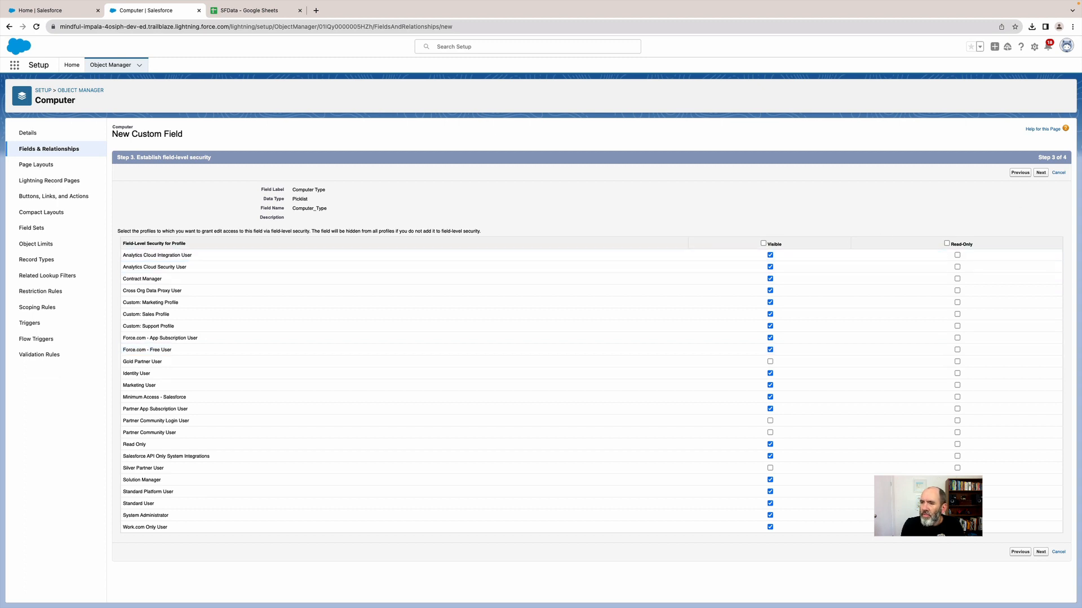
{"action": "left_click", "coordinate": [1041, 173]}
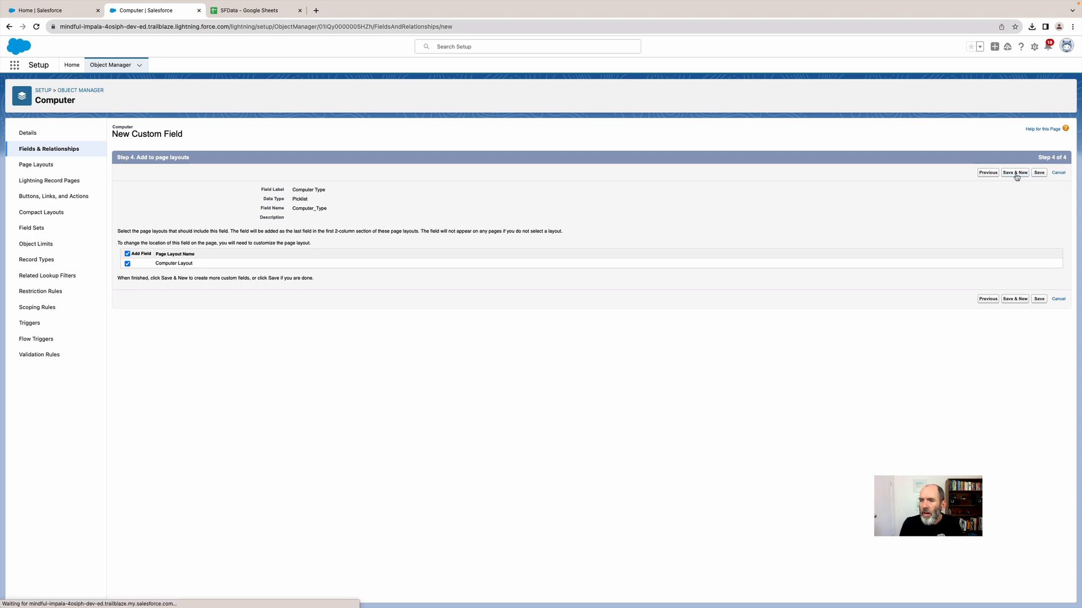
{"action": "left_click", "coordinate": [1008, 175]}
Check the spreadsheet for the next column and start a new text field labelled Processor on the Computer object.
{"action": "left_click", "coordinate": [252, 10]}
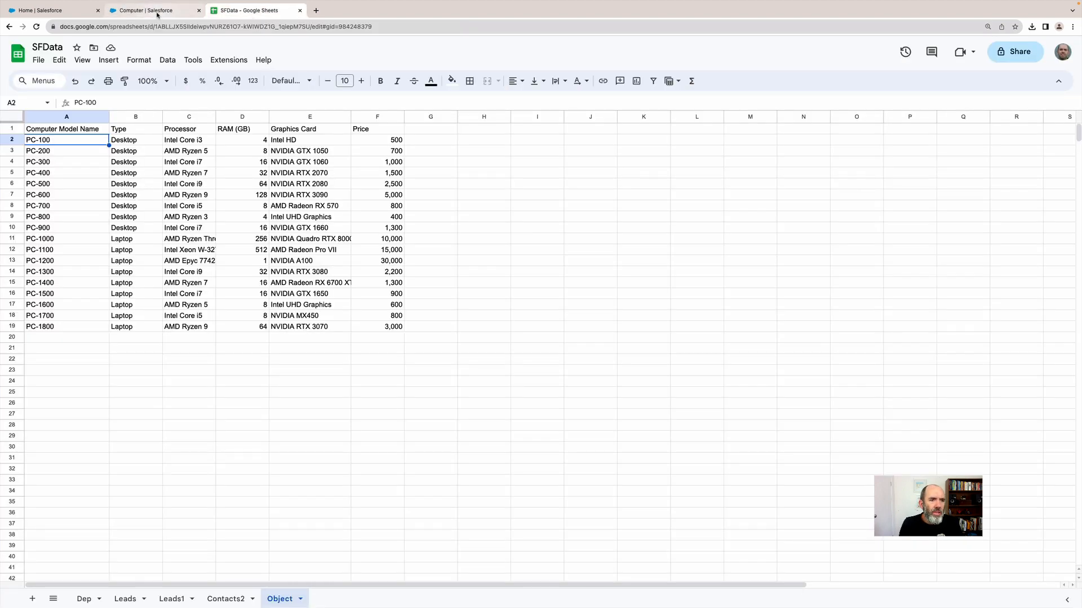
{"action": "left_click", "coordinate": [158, 14]}
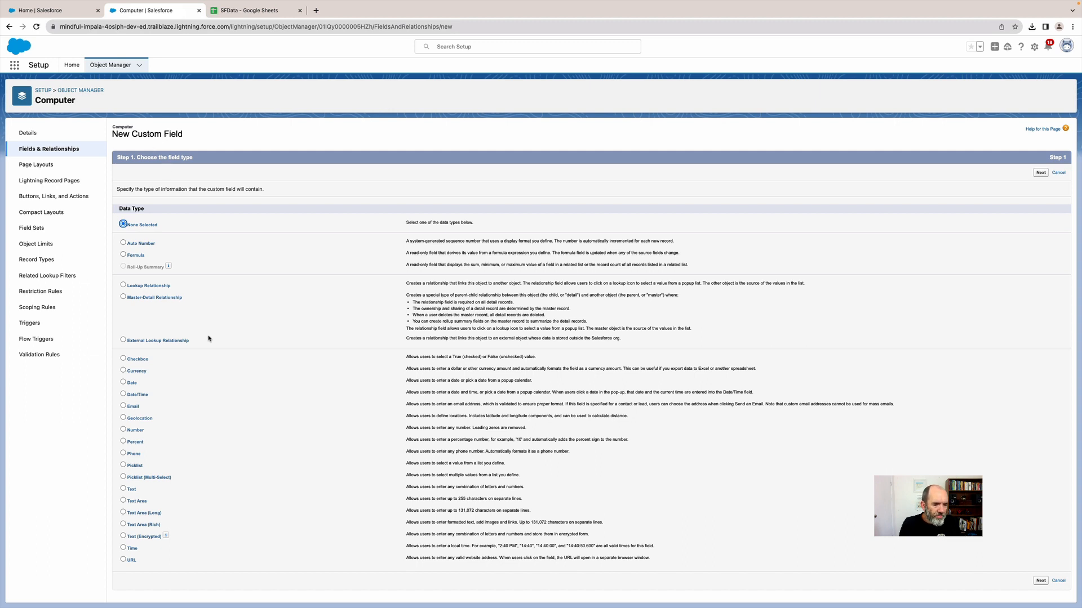
{"action": "left_click", "coordinate": [124, 490]}
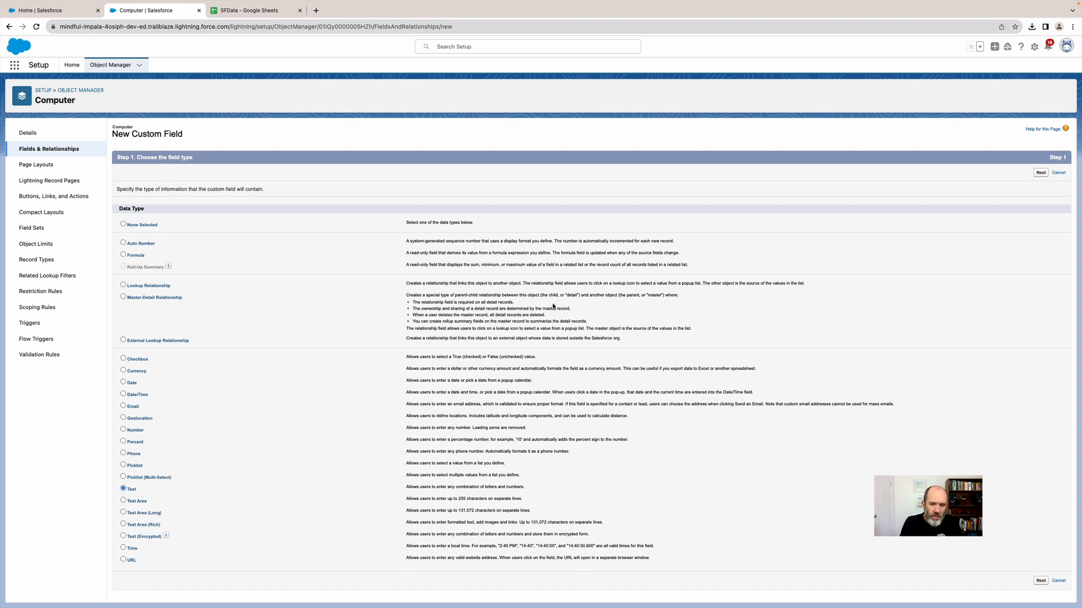
{"action": "left_click", "coordinate": [1041, 173]}
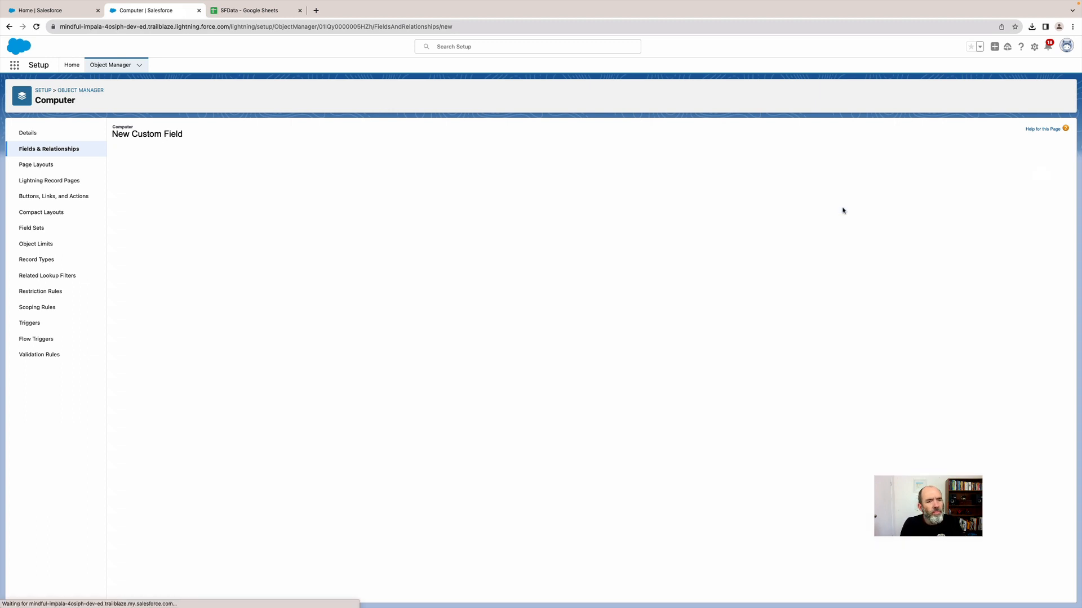
{"action": "left_click", "coordinate": [248, 10]}
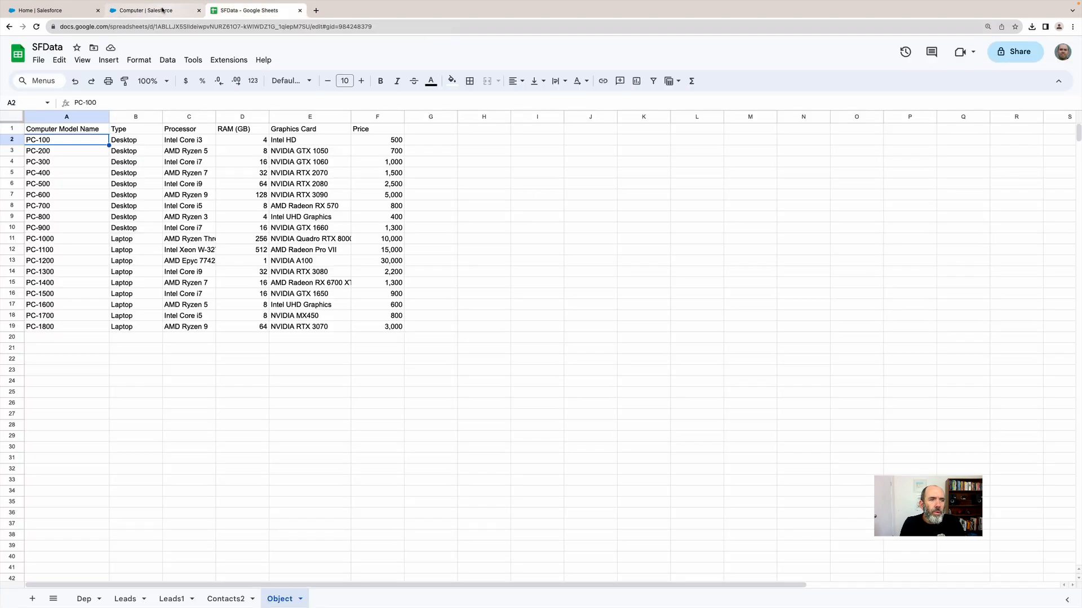
{"action": "left_click", "coordinate": [162, 12]}
{"action": "type", "text": "Processor"}
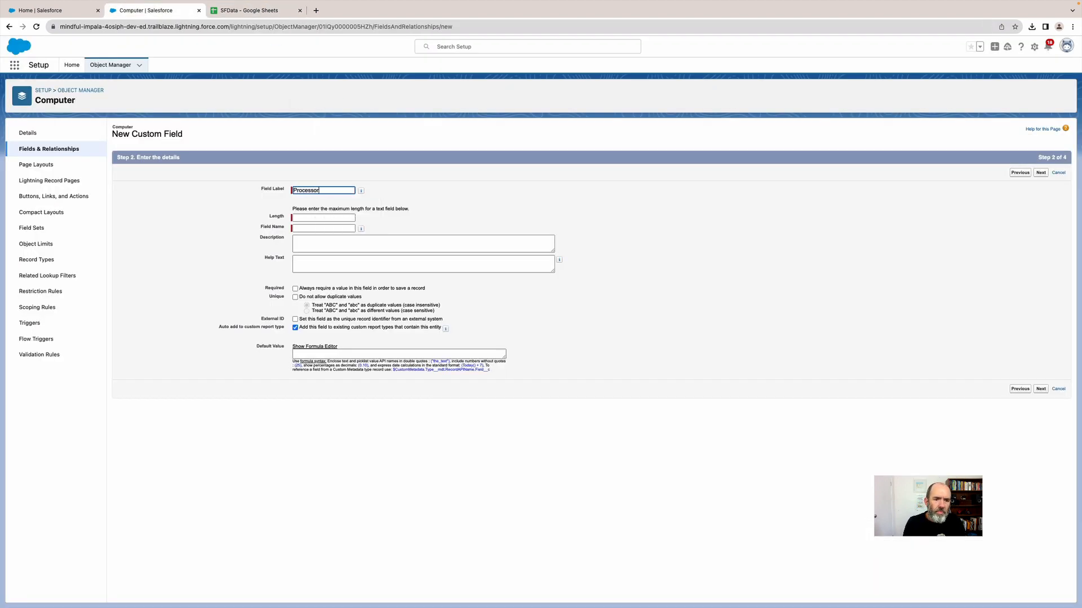
{"action": "key", "text": "Tab"}
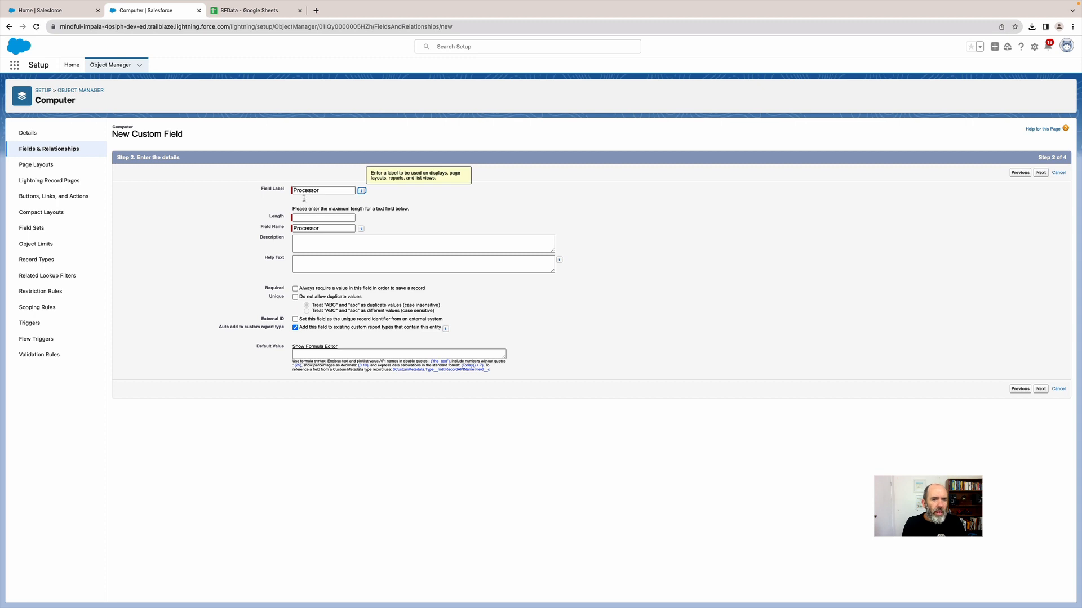
Set the Processor field's length to 255 and save it with default field-level security and page layout, ready for another field.
{"action": "left_click", "coordinate": [320, 217]}
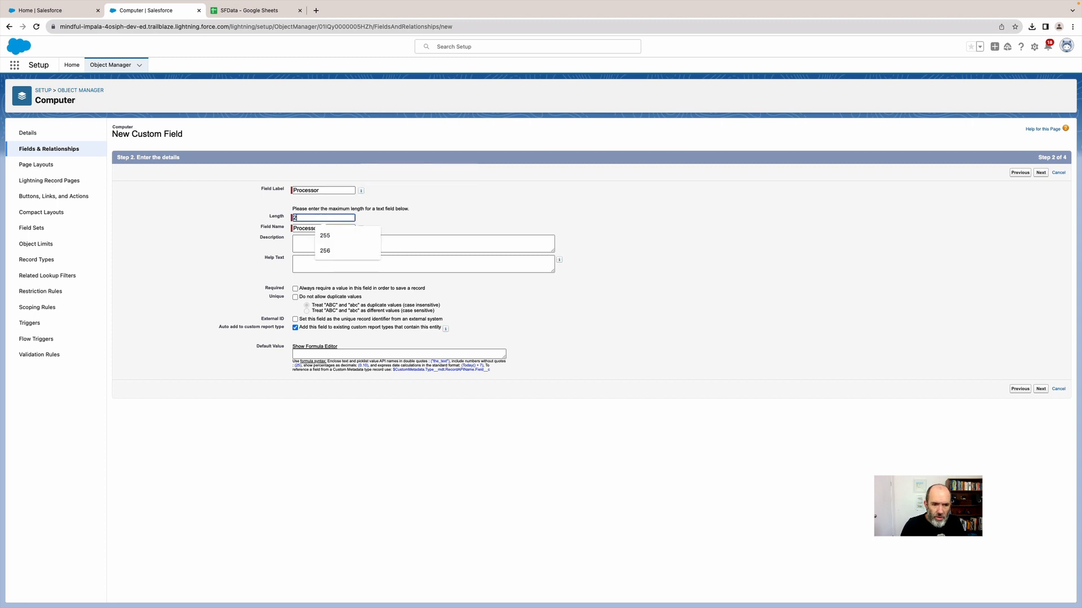
{"action": "left_click", "coordinate": [326, 236]}
{"action": "left_click", "coordinate": [425, 222]}
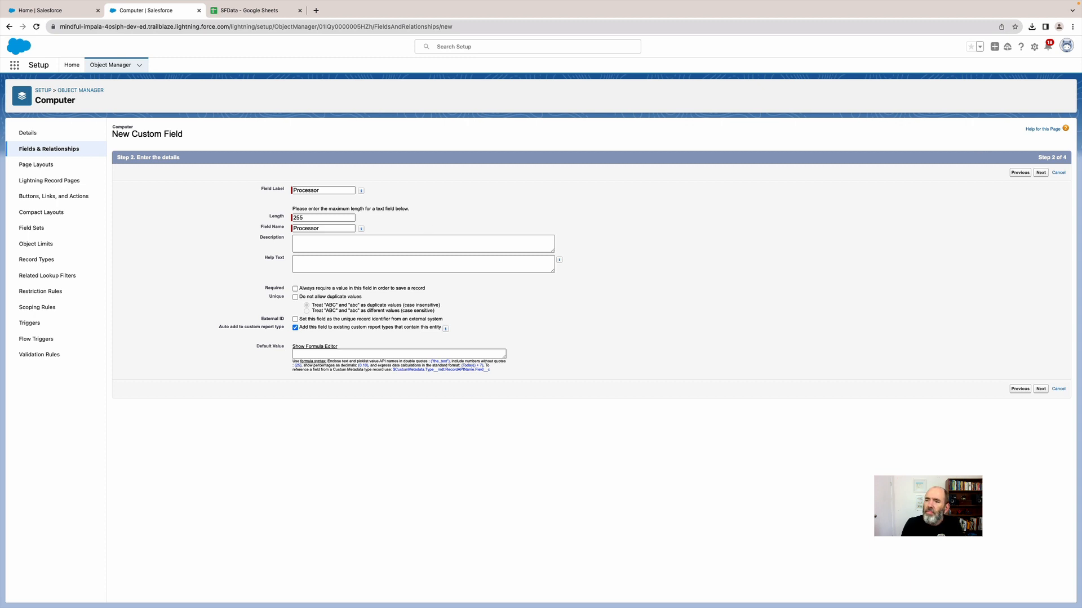
{"action": "left_click", "coordinate": [1042, 174]}
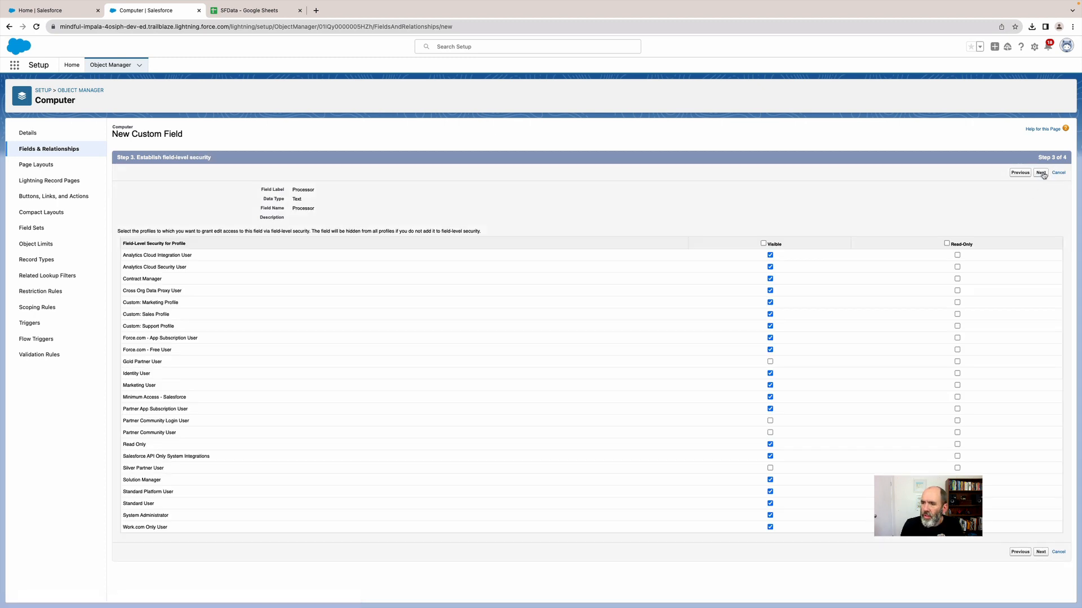
{"action": "left_click", "coordinate": [1041, 173]}
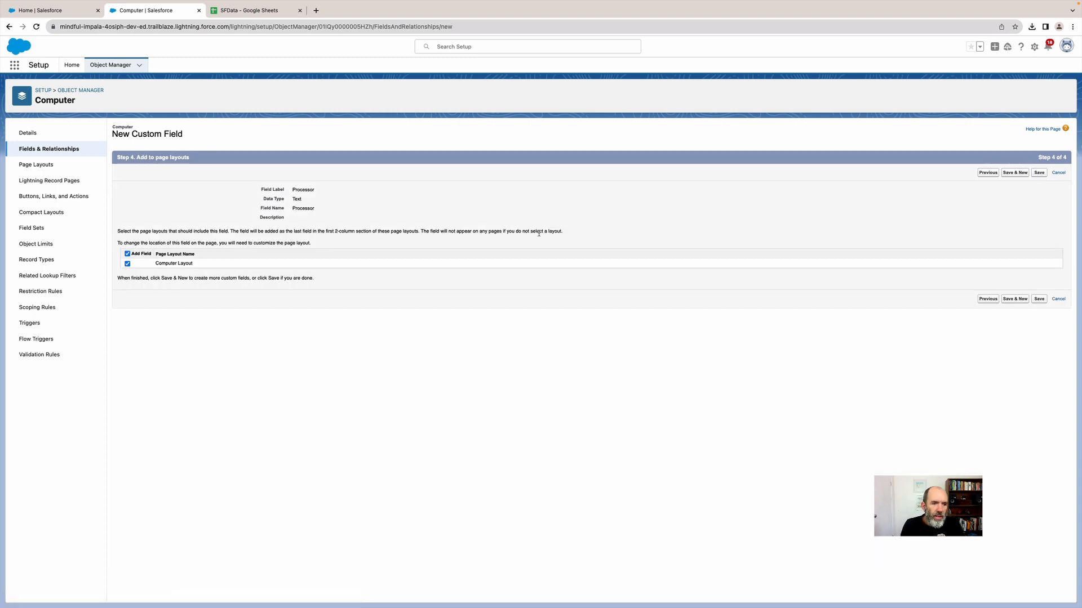
{"action": "left_click", "coordinate": [1021, 176]}
Check the SFData spreadsheet for the next column and start a new number field labelled RAM (GB) on the Computer object.
{"action": "left_click", "coordinate": [260, 11]}
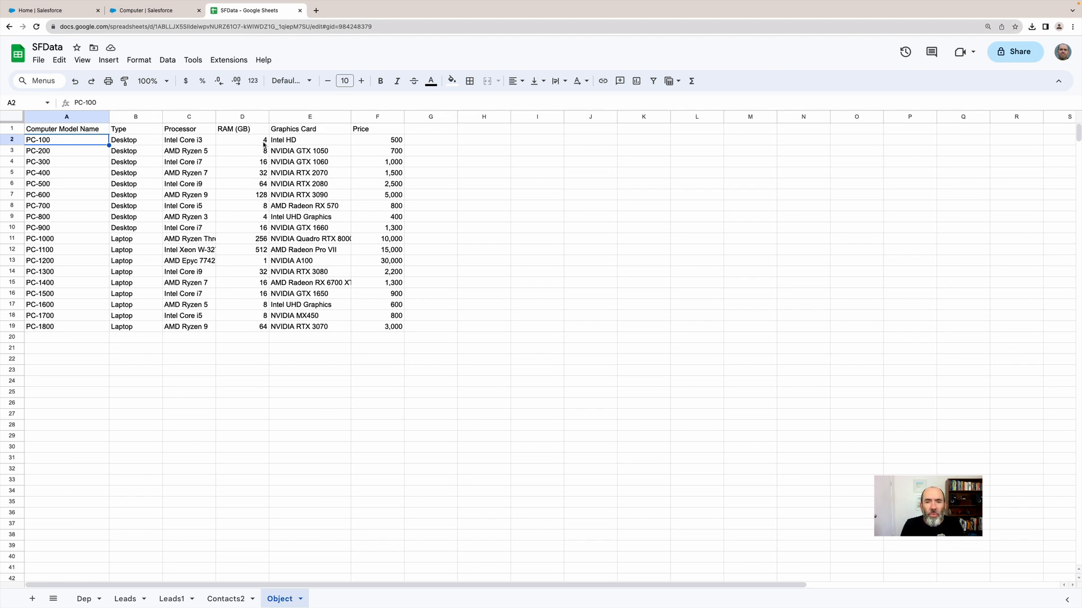
{"action": "left_click", "coordinate": [146, 10]}
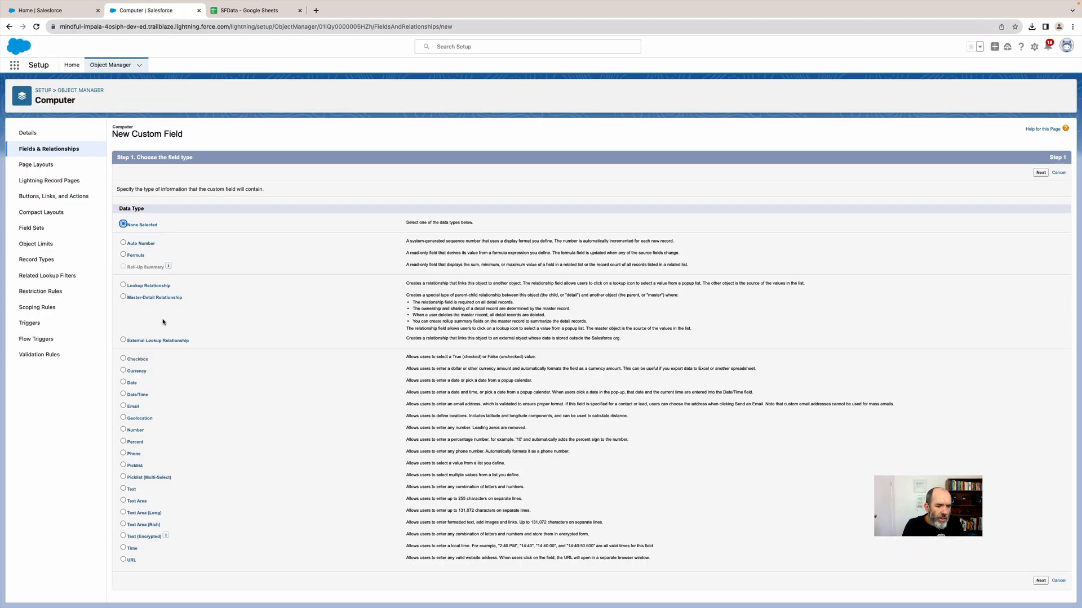
{"action": "left_click", "coordinate": [123, 429]}
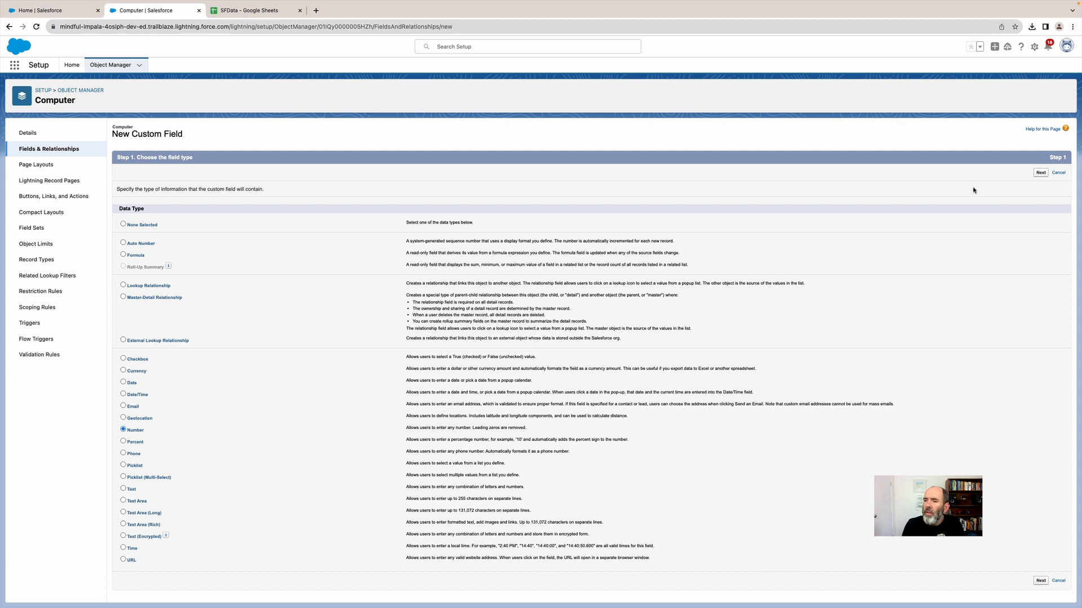
{"action": "left_click", "coordinate": [1040, 173]}
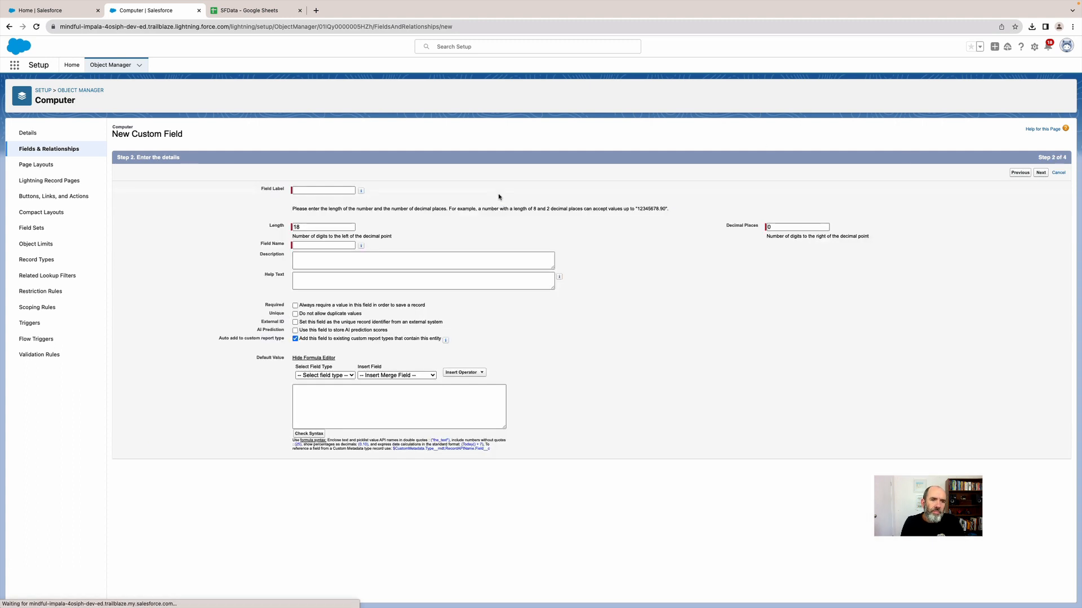
{"action": "type", "text": "R"}
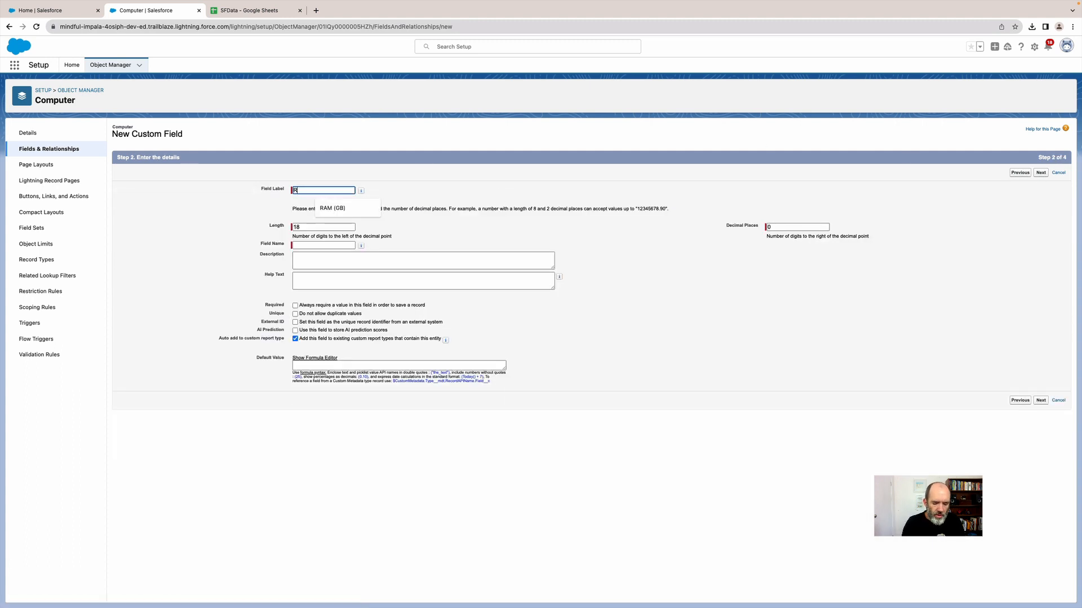
{"action": "type", "text": "AM (GB)"}
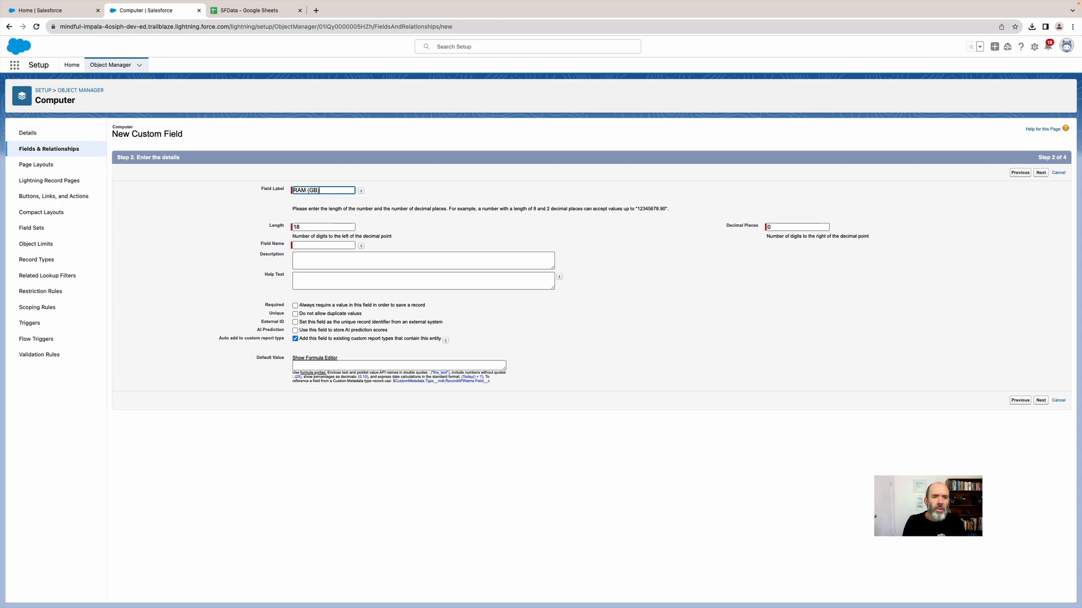
{"action": "left_click", "coordinate": [313, 246]}
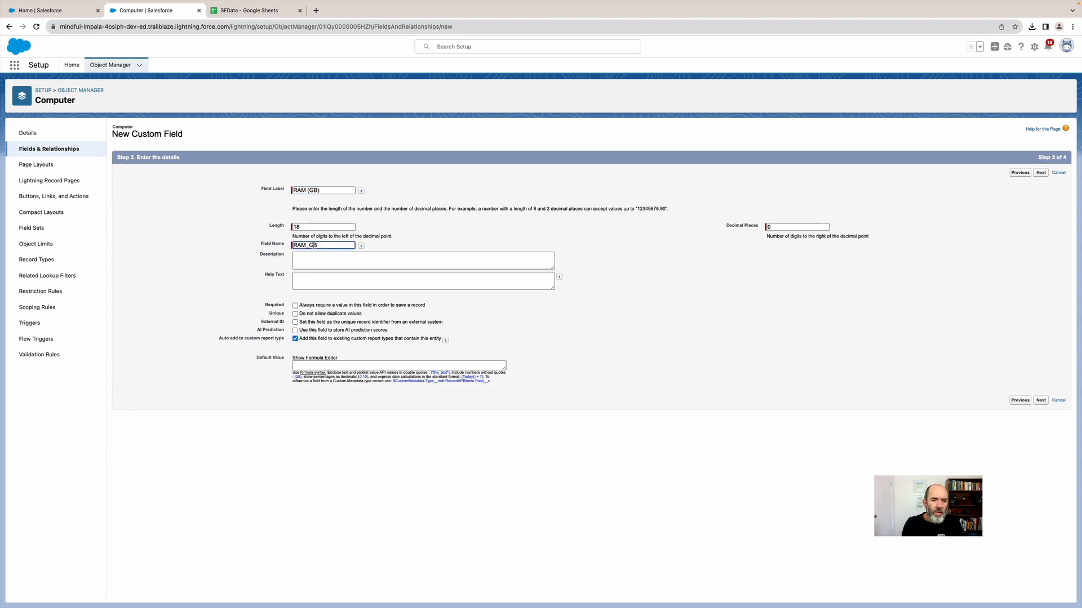
{"action": "left_click", "coordinate": [412, 232]}
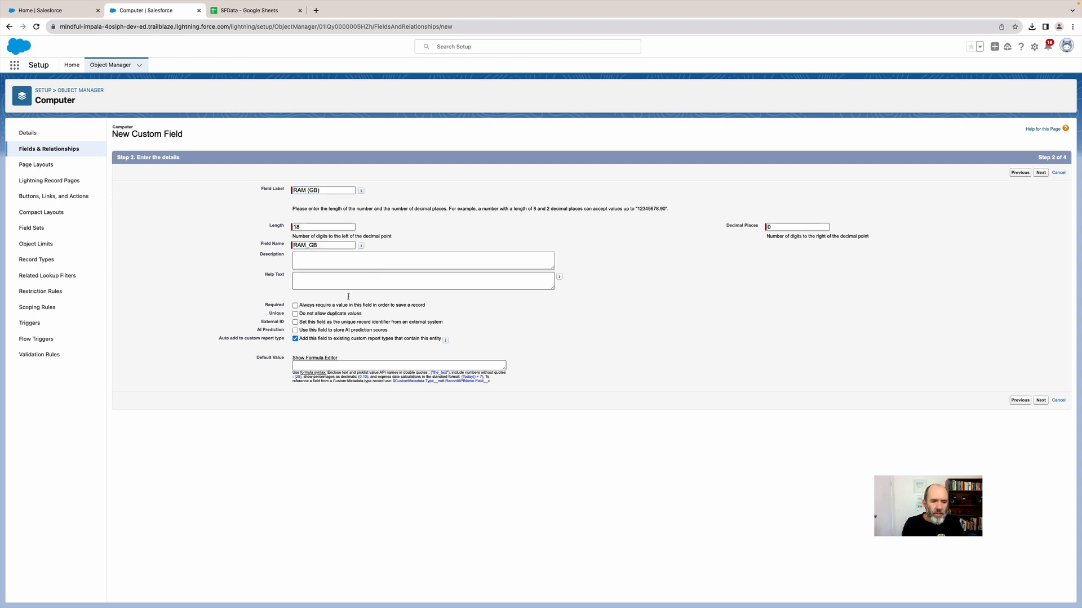
Save the RAM (GB) field with its default length, field-level security and page layout, ready for another field.
{"action": "left_click", "coordinate": [1041, 173]}
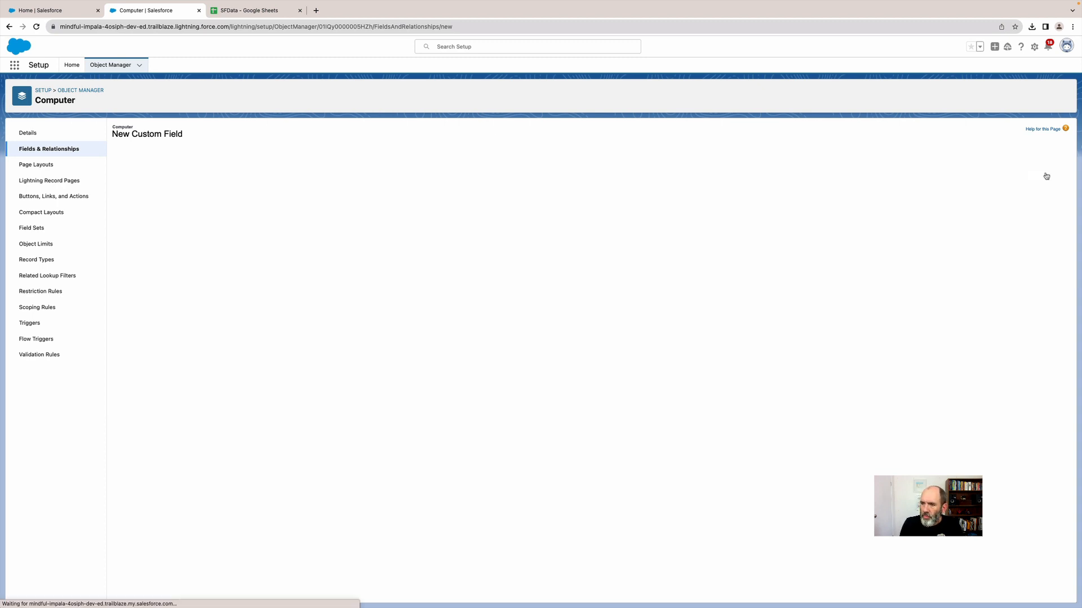
{"action": "left_click", "coordinate": [1043, 173]}
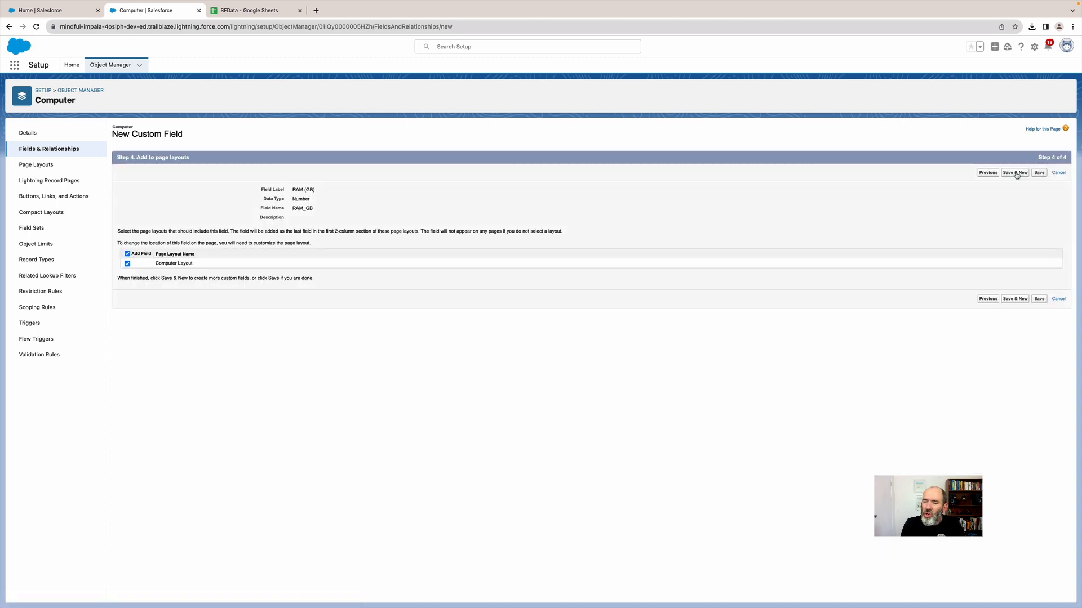
{"action": "left_click", "coordinate": [1015, 173]}
Check the spreadsheet for the column after RAM (GB) and start a new text field labelled Graphics Card on the Computer object.
{"action": "left_click", "coordinate": [256, 11]}
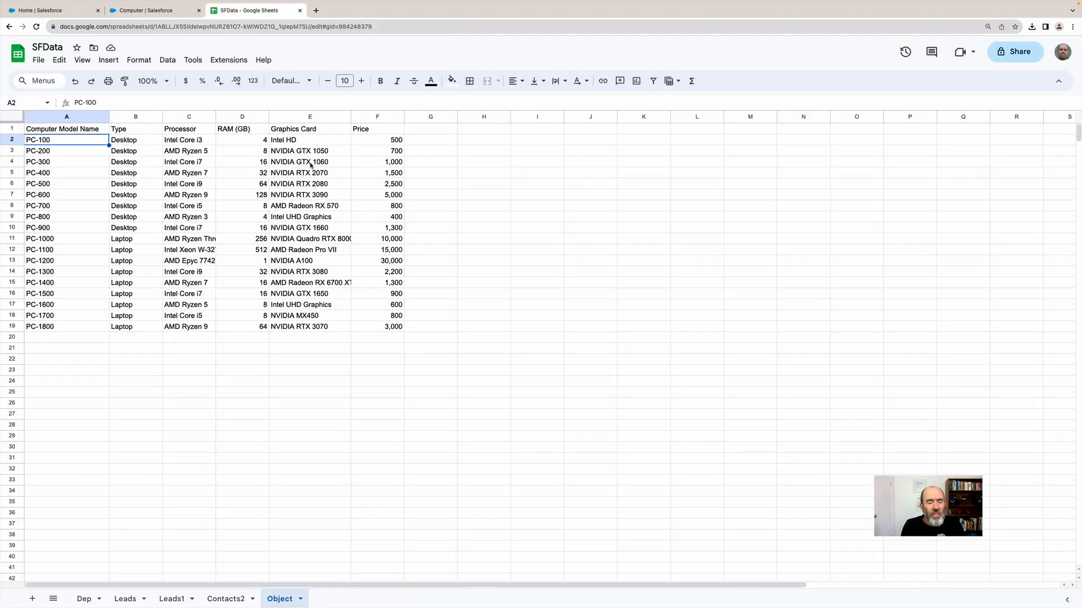
{"action": "left_click", "coordinate": [150, 10]}
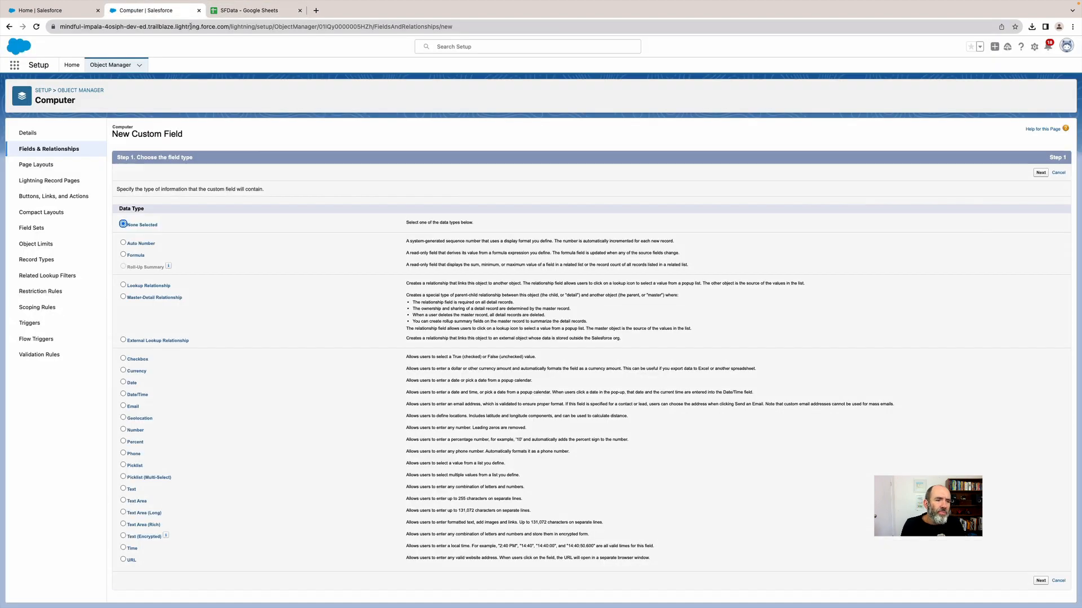
{"action": "left_click", "coordinate": [123, 489]}
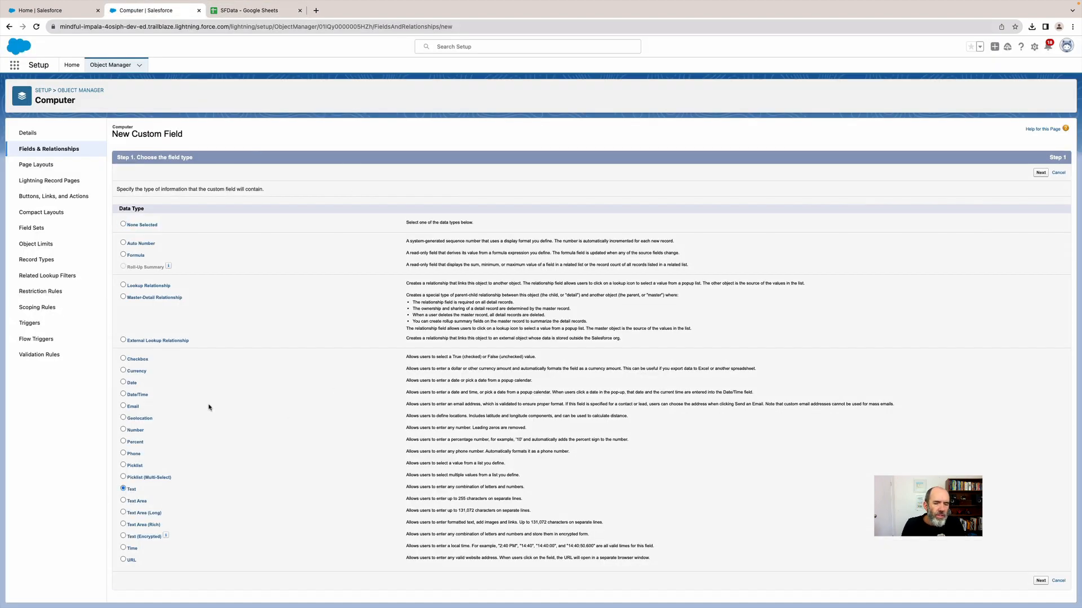
{"action": "left_click", "coordinate": [1041, 172]}
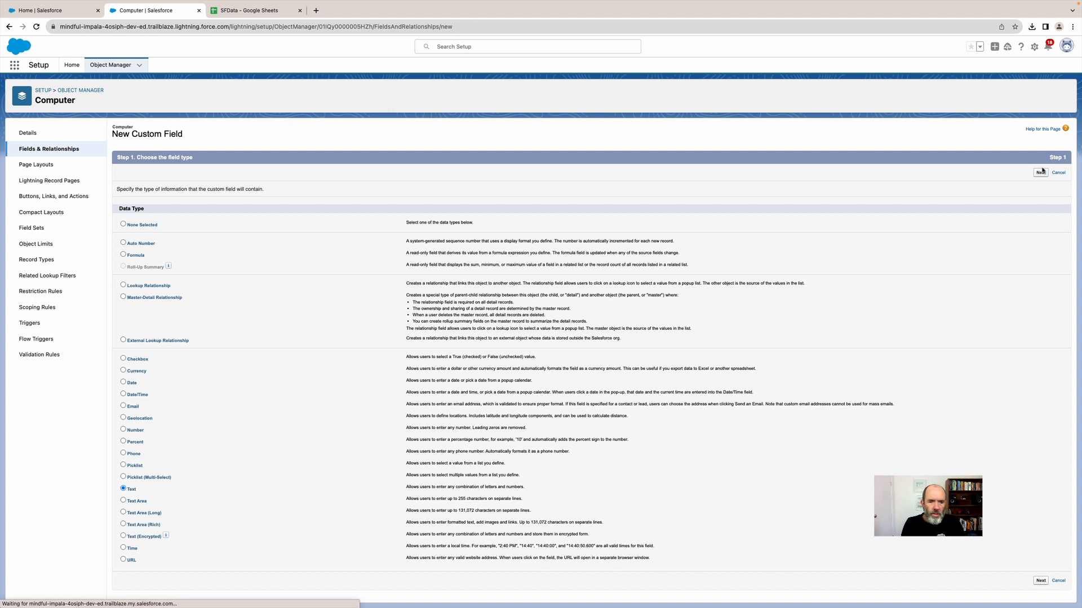
{"action": "type", "text": "Grap"}
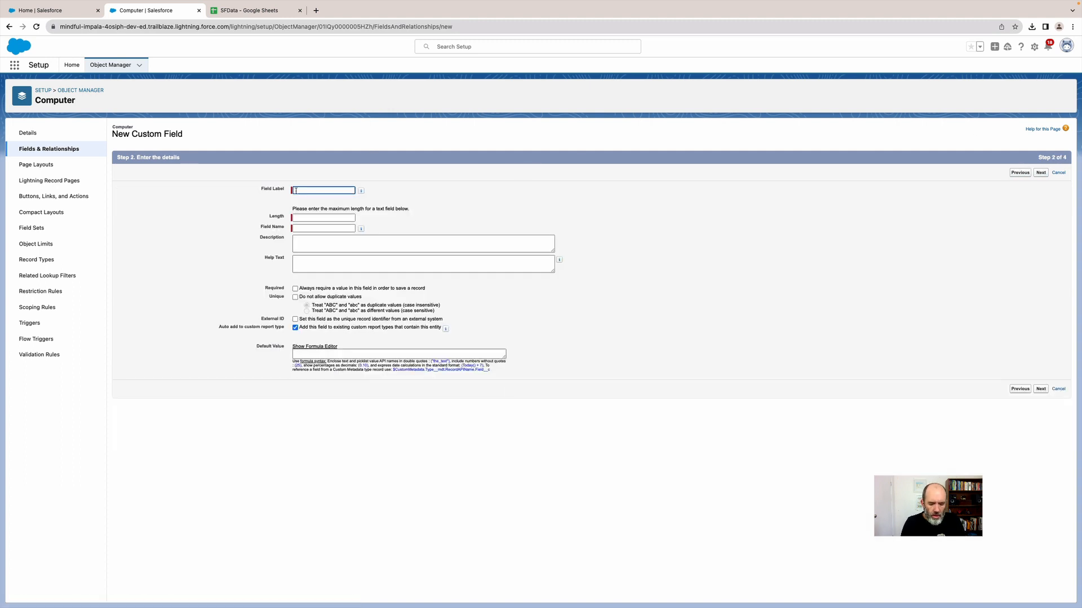
{"action": "type", "text": "hics Card"}
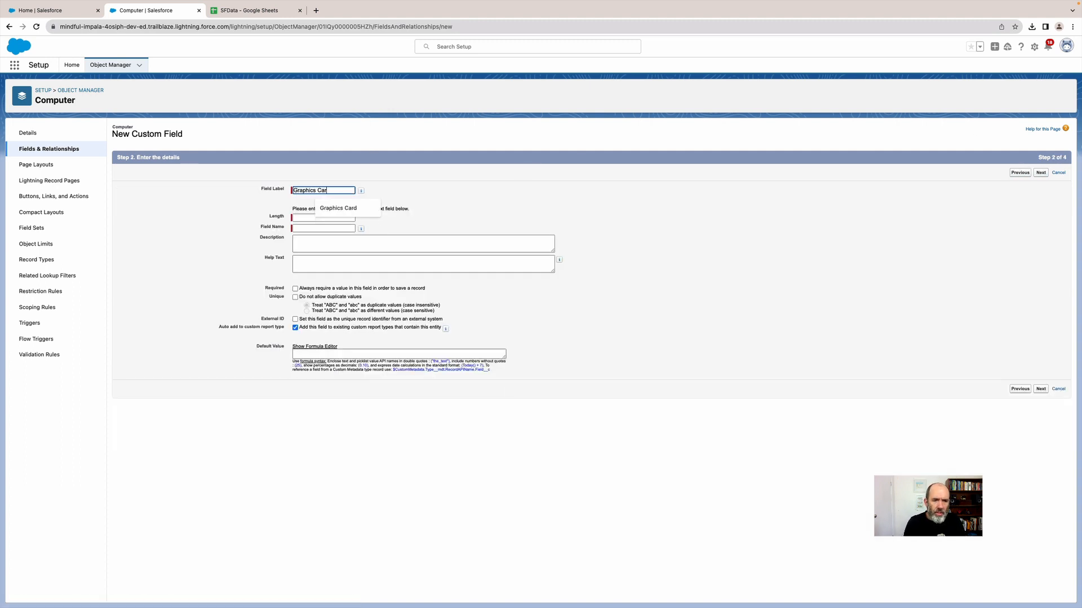
{"action": "key", "text": "Tab"}
Set the Graphics Card field's length to 255 and save it with default field-level security and page layout, ready for another field.
{"action": "left_click", "coordinate": [299, 218]}
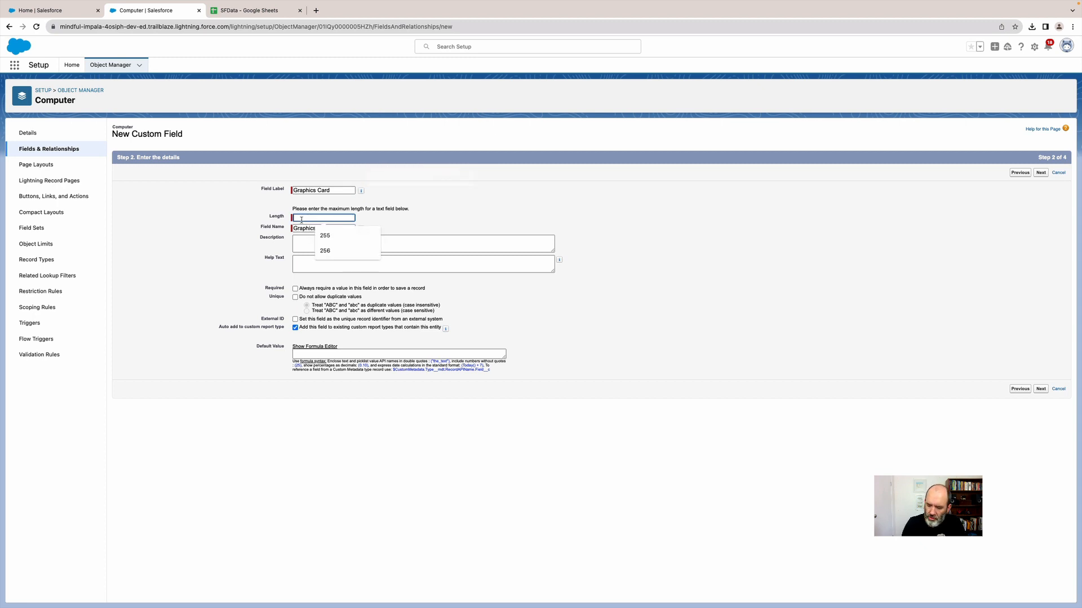
{"action": "type", "text": "255"}
{"action": "left_click", "coordinate": [449, 211]}
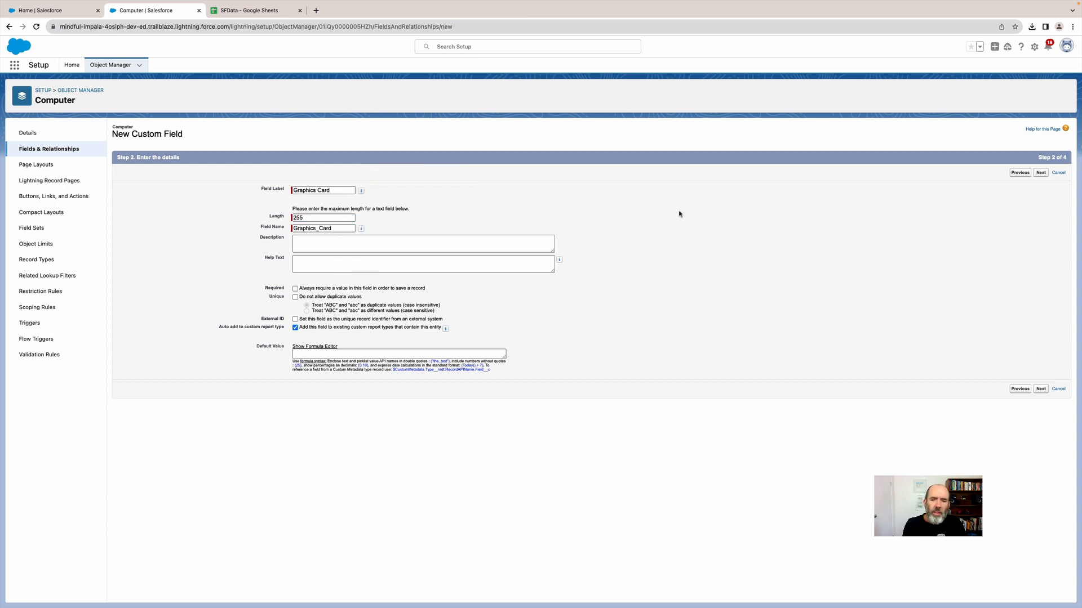
{"action": "left_click", "coordinate": [1041, 173]}
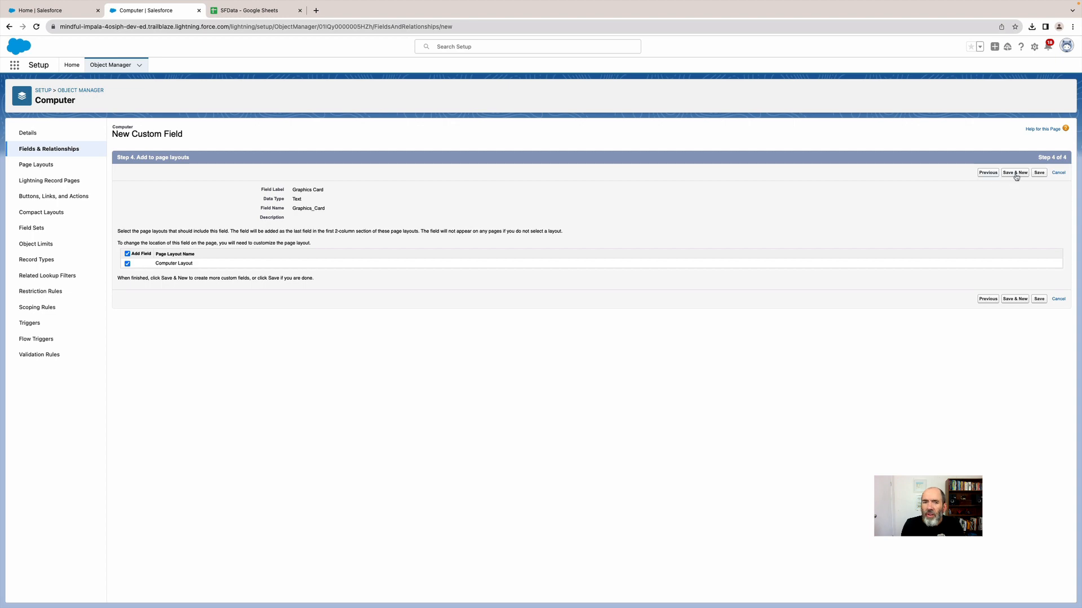
{"action": "left_click", "coordinate": [1016, 176]}
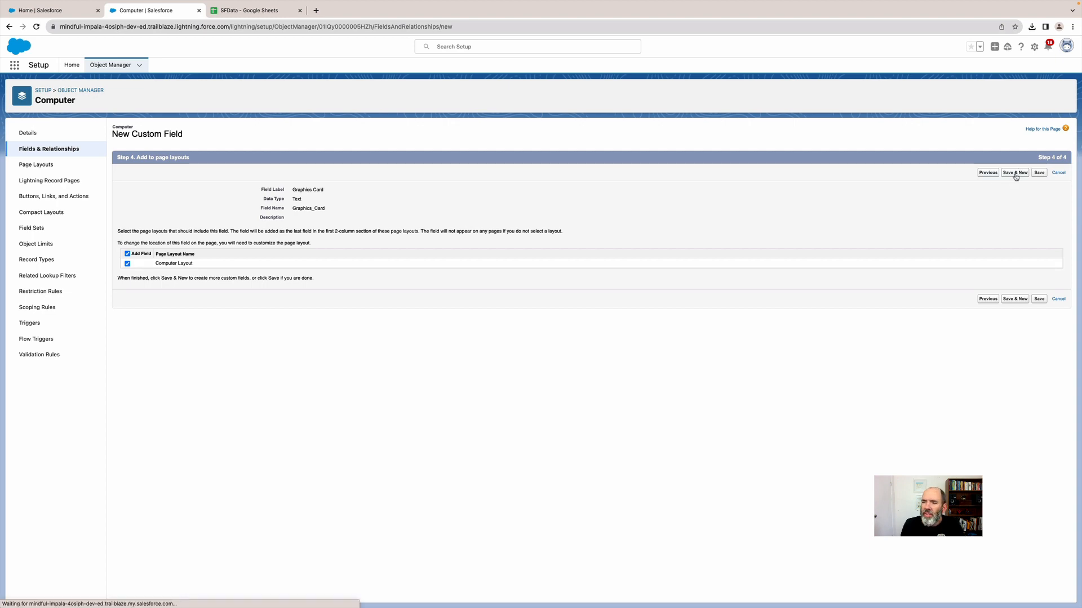
Check the spreadsheet's last column and start a new currency field labelled Computer Price on the Computer object.
{"action": "left_click", "coordinate": [282, 13]}
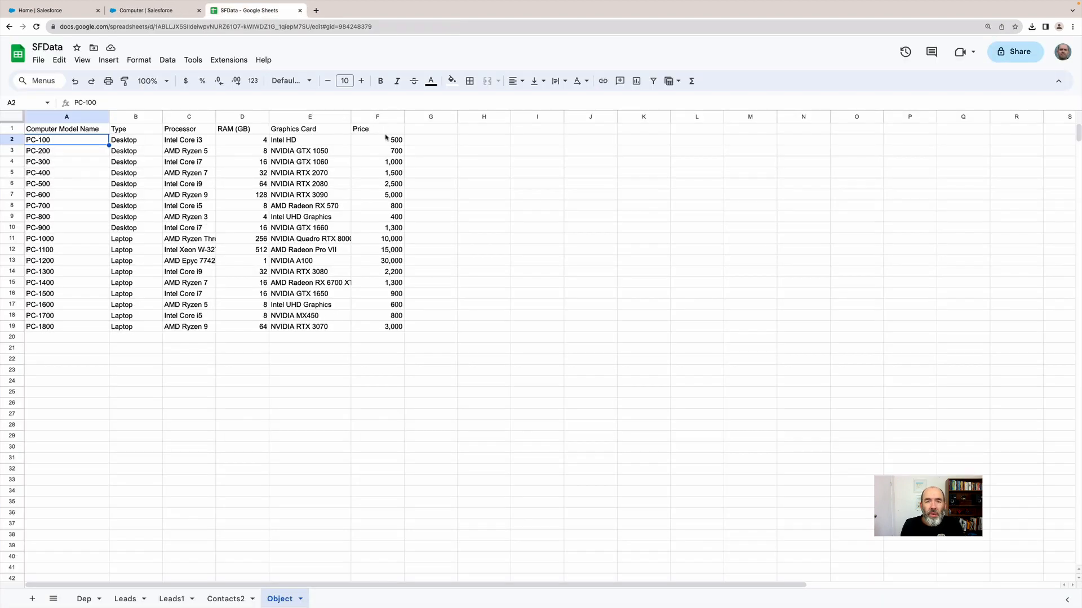
{"action": "left_click", "coordinate": [158, 10]}
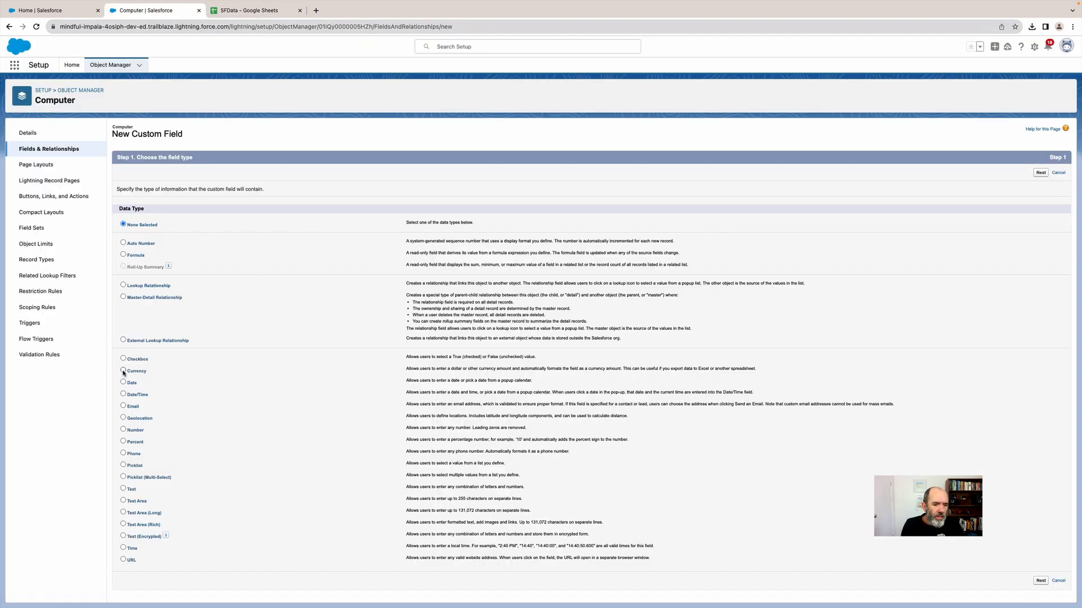
{"action": "left_click", "coordinate": [1041, 174]}
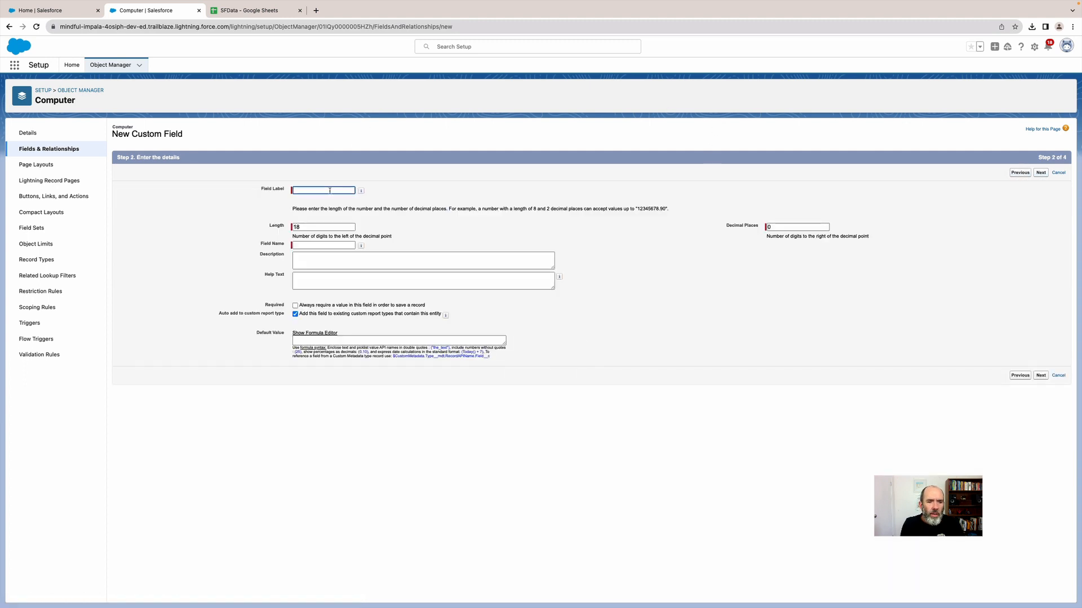
{"action": "type", "text": "C"}
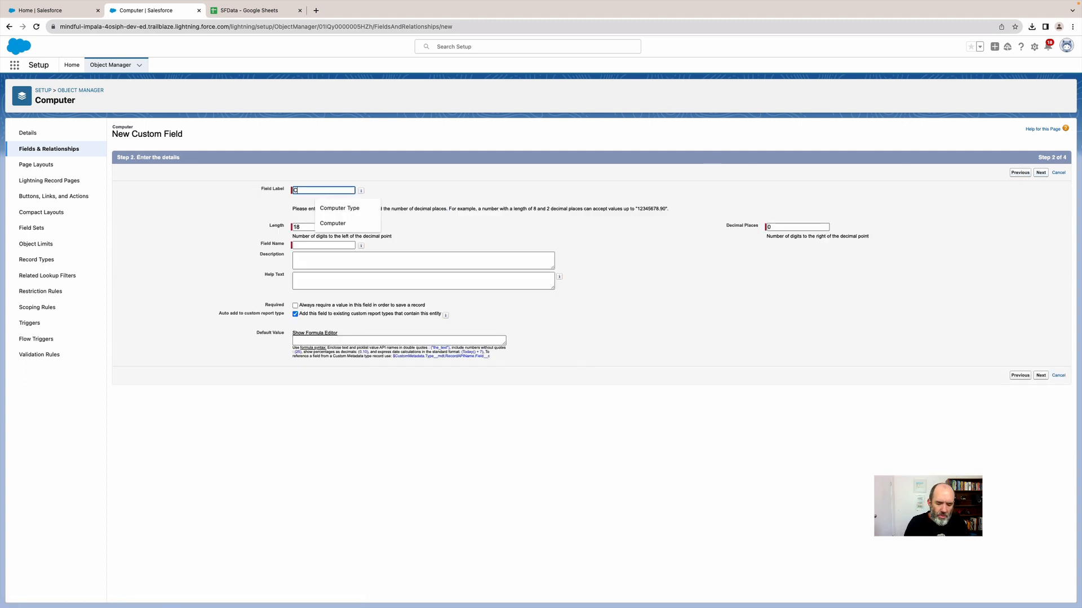
{"action": "type", "text": "omputer Price"}
{"action": "key", "text": "Tab"}
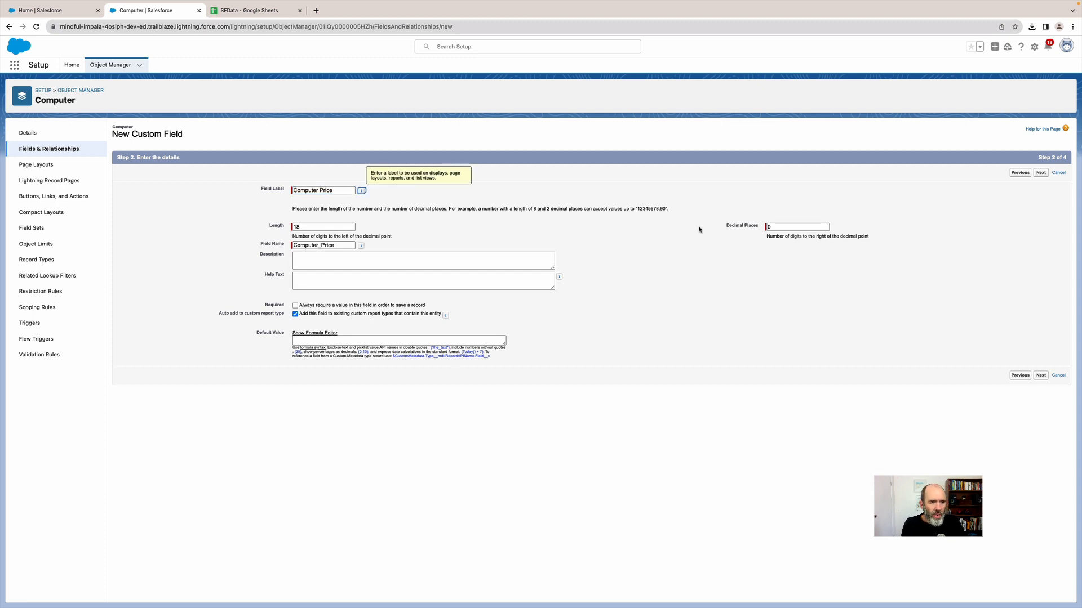
Save the Computer Price field with default field-level security and page layout, finishing the field creation.
{"action": "left_click", "coordinate": [1040, 376]}
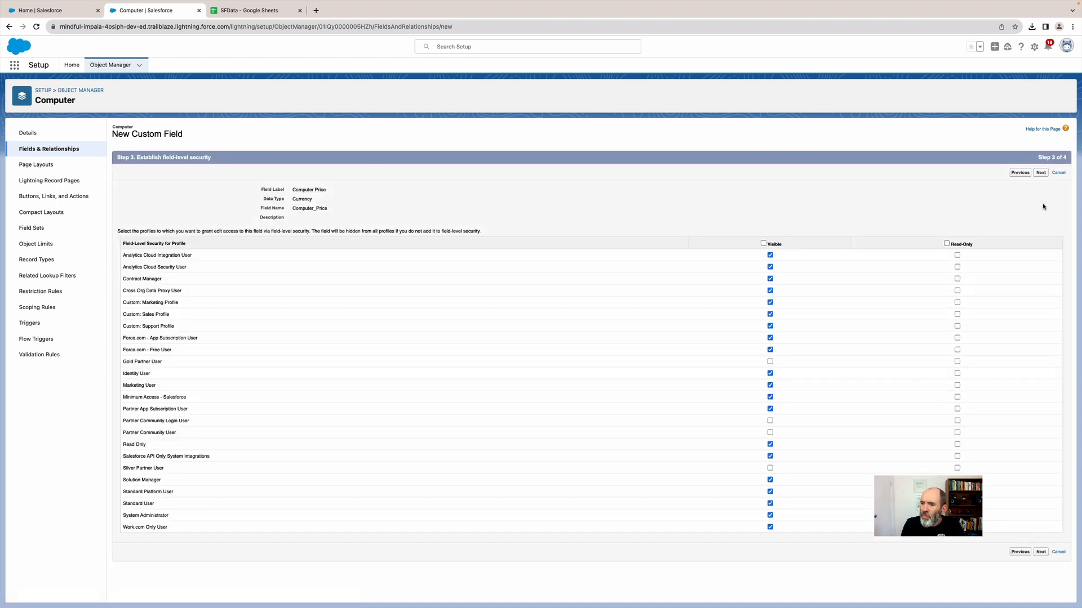
{"action": "left_click", "coordinate": [1041, 173]}
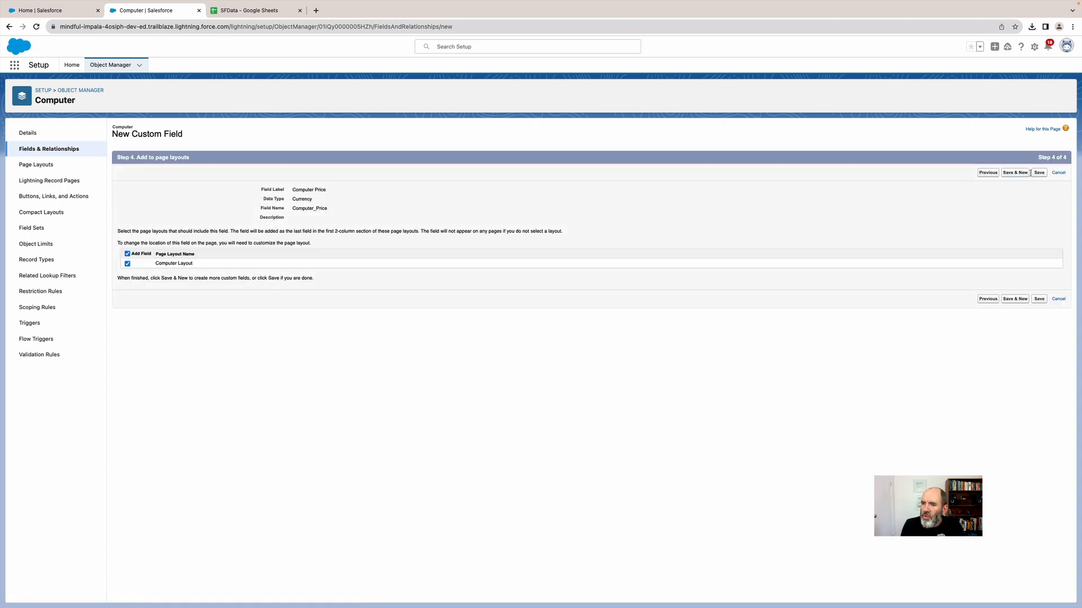
{"action": "left_click", "coordinate": [1042, 174]}
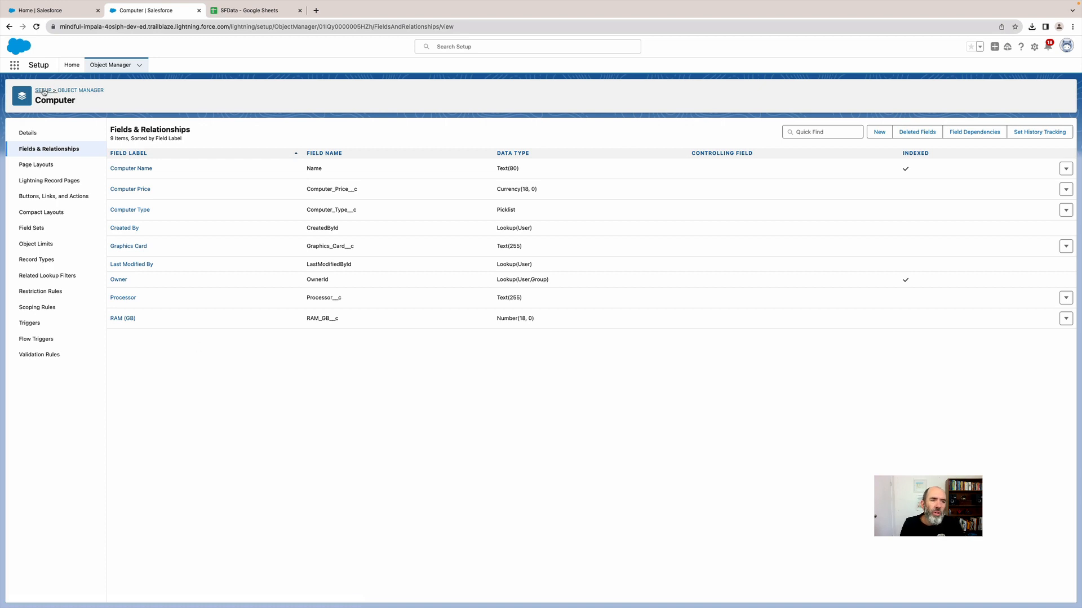
Return to the Setup home page, search the setup options for import and open the Data Import Wizard.
{"action": "left_click", "coordinate": [82, 65]}
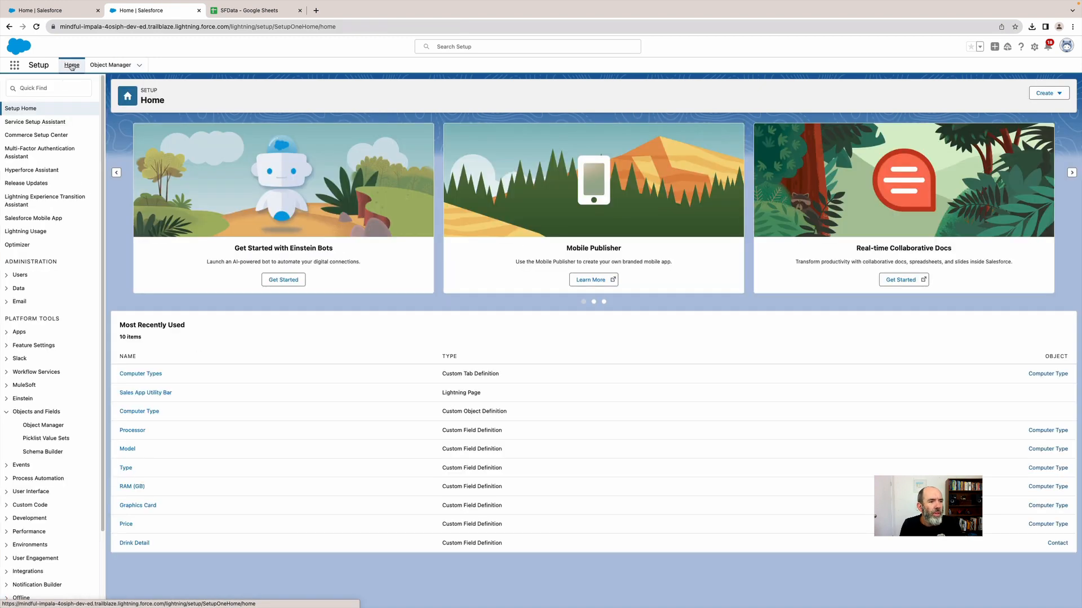
{"action": "left_click", "coordinate": [61, 92]}
{"action": "type", "text": "import"}
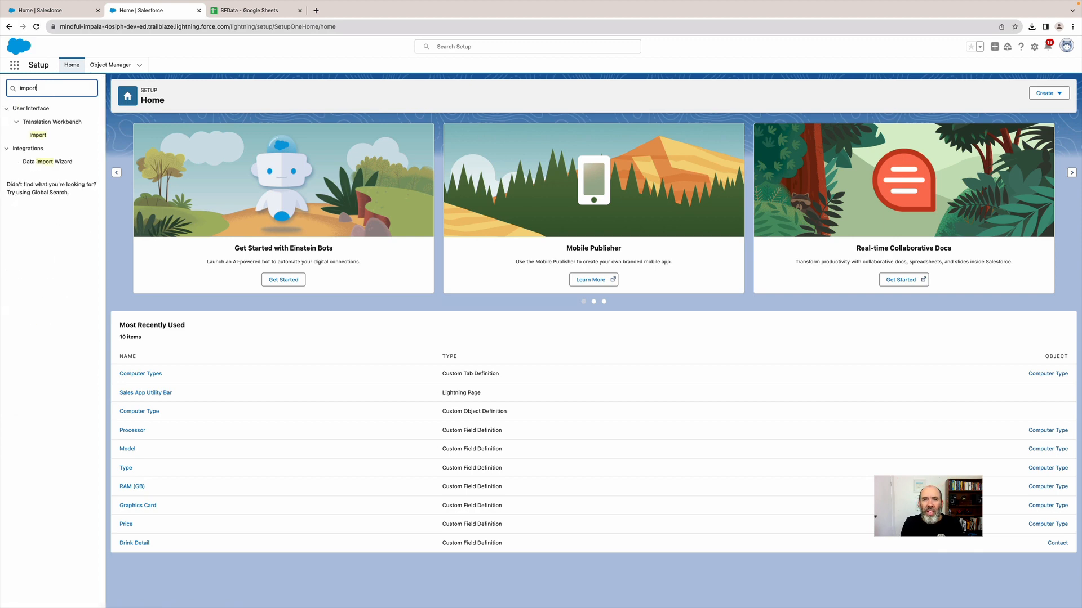
{"action": "left_click", "coordinate": [50, 163]}
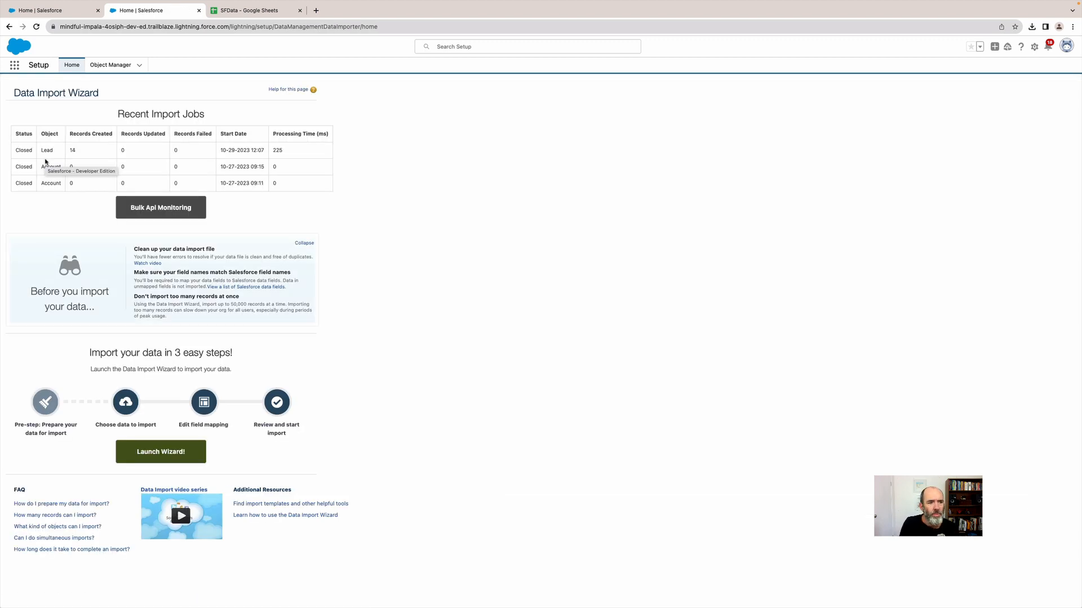
Launch the import wizard, check the spreadsheet data, and choose to add new records to the custom object Computers.
{"action": "left_click", "coordinate": [156, 453]}
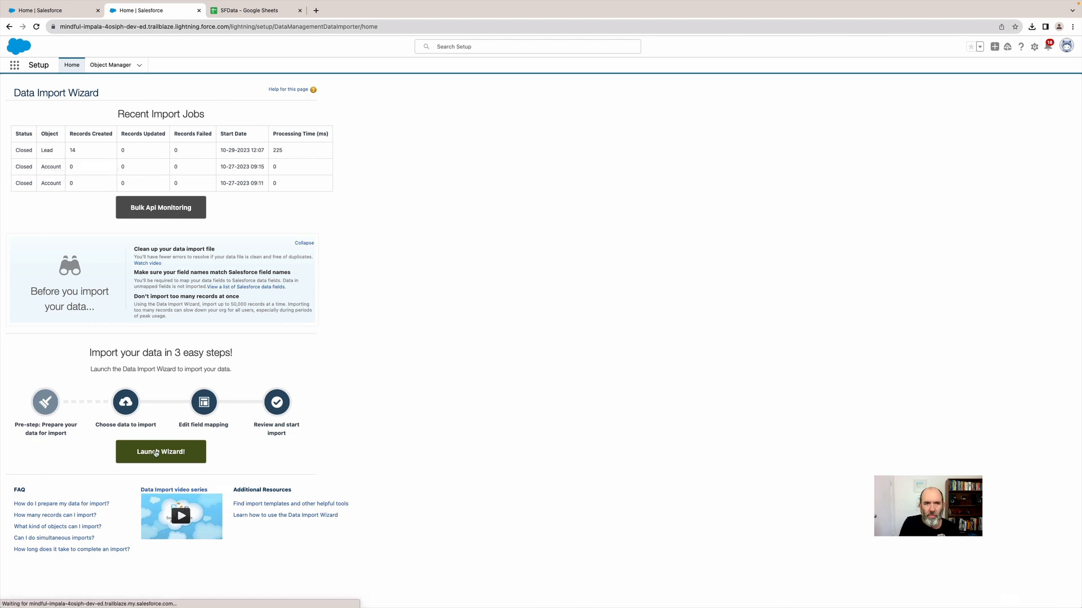
{"action": "left_click", "coordinate": [241, 14]}
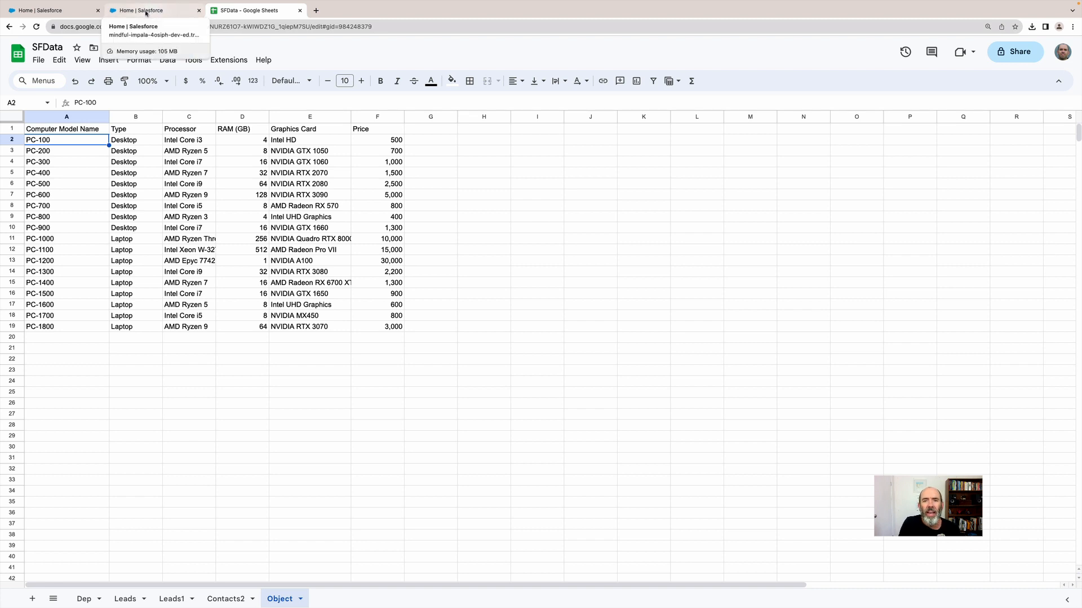
{"action": "left_click", "coordinate": [145, 11]}
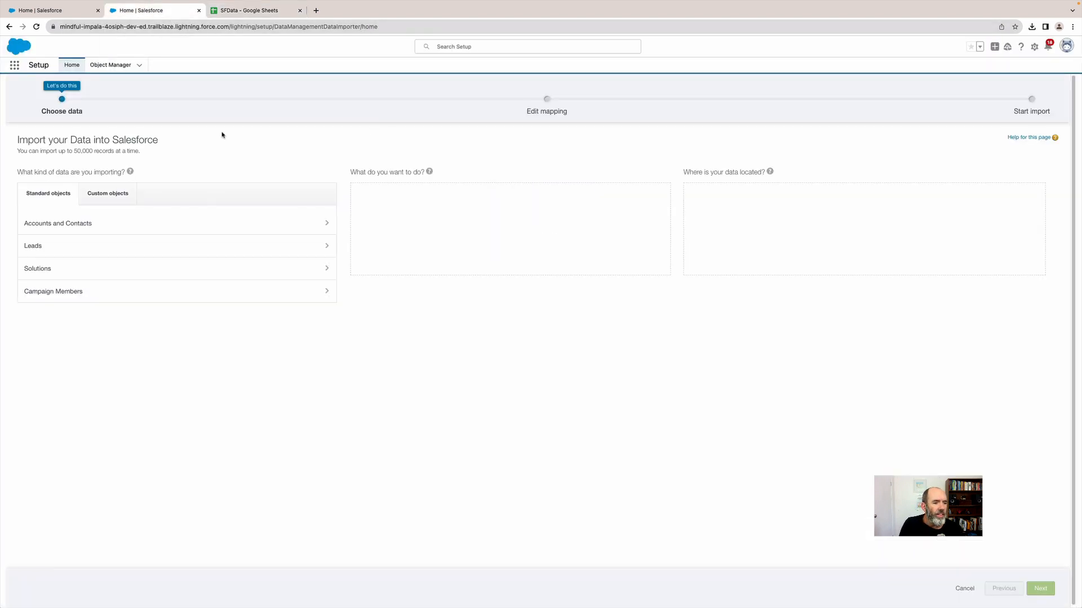
{"action": "left_click", "coordinate": [99, 191]}
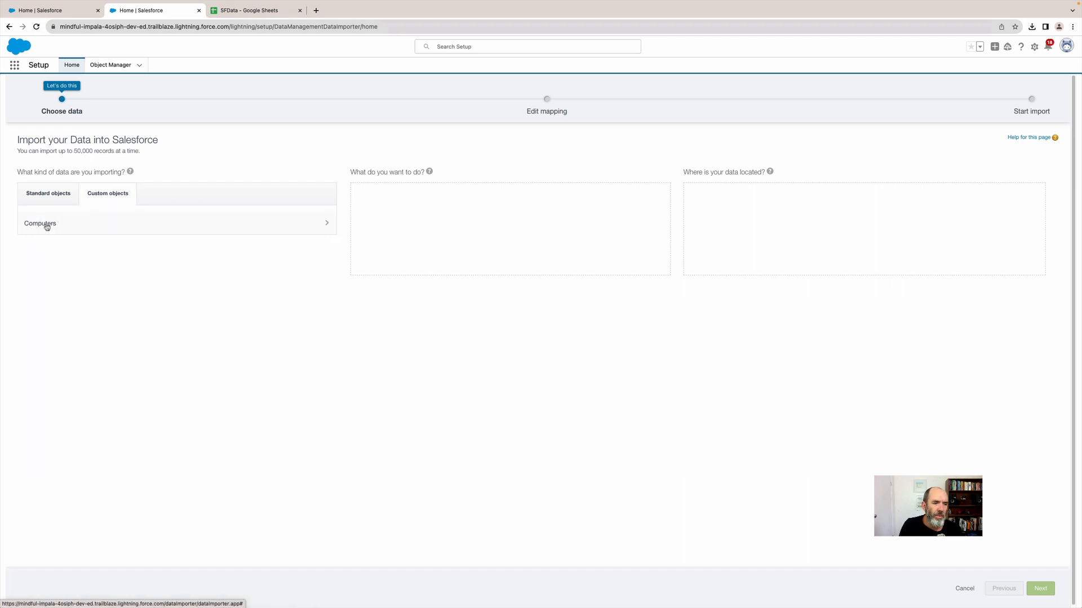
{"action": "left_click", "coordinate": [46, 226]}
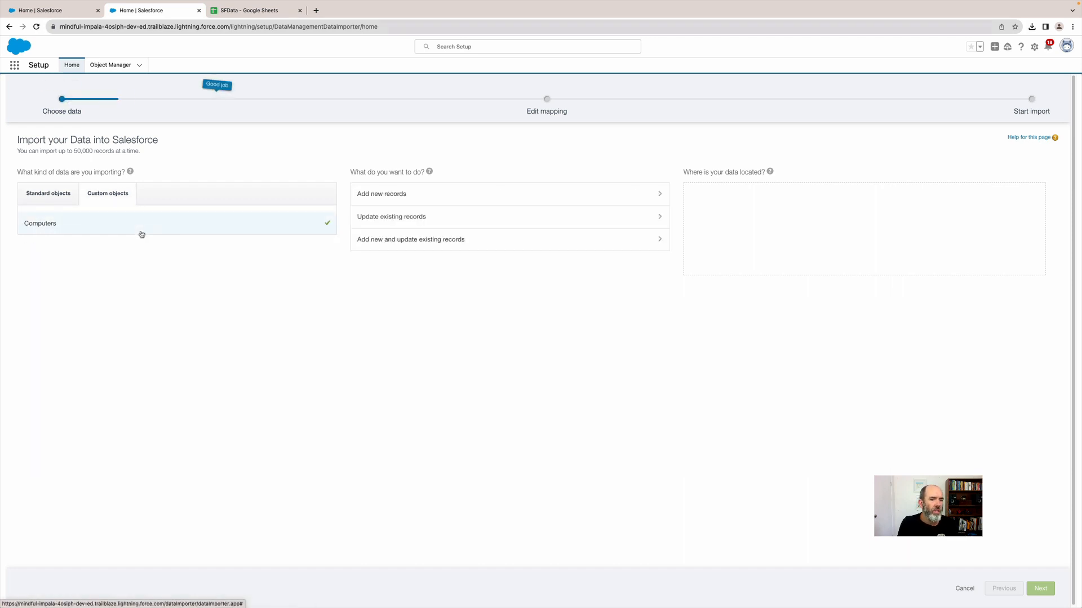
{"action": "left_click", "coordinate": [397, 193]}
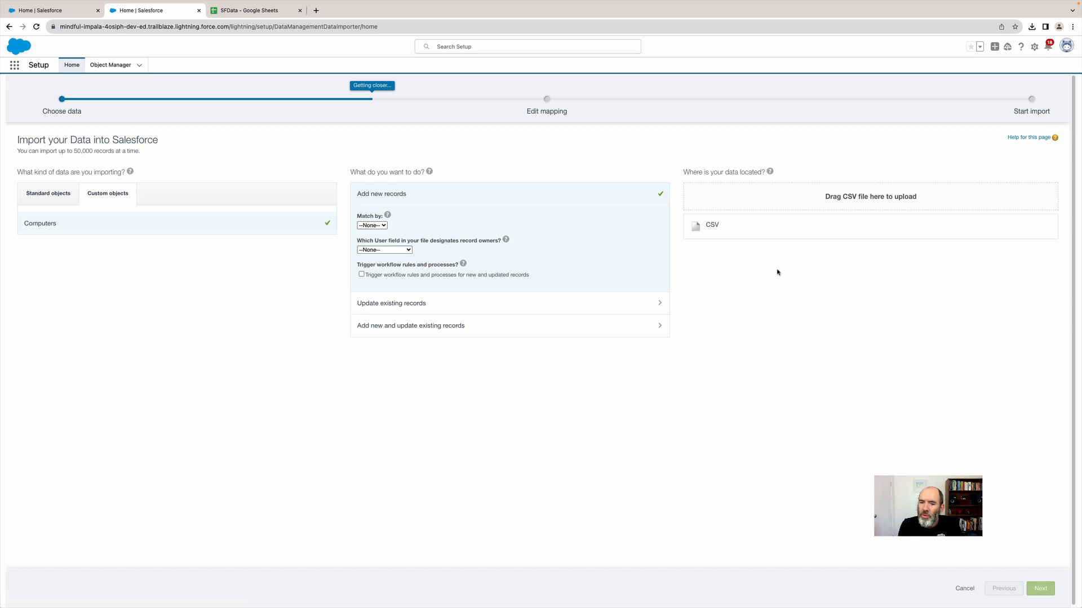
Select SFData - Object.csv from Downloads as the CSV source and continue to the field mapping.
{"action": "left_click", "coordinate": [734, 230]}
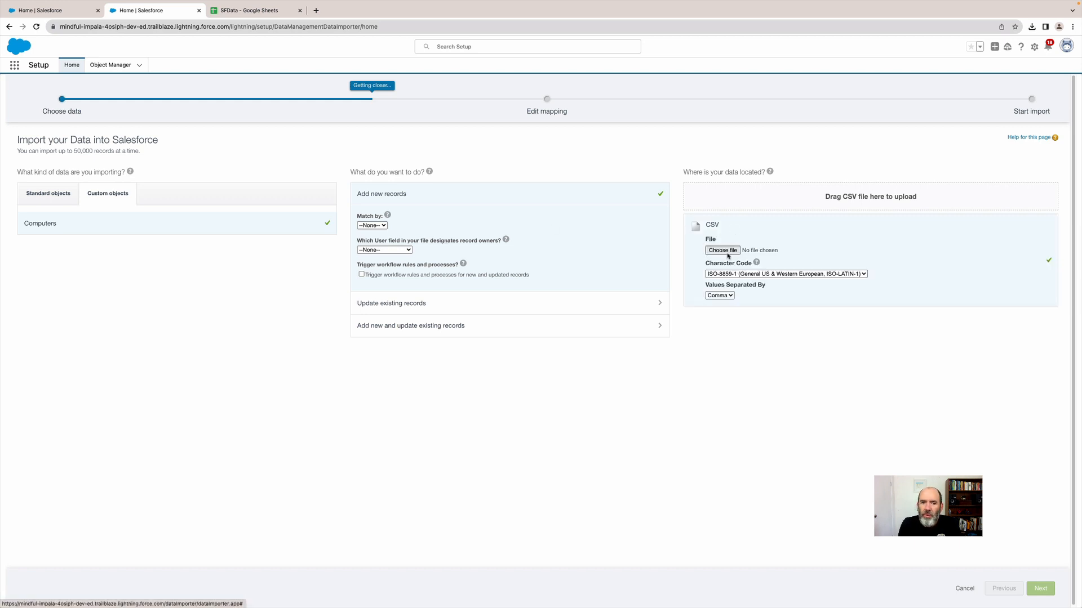
{"action": "left_click", "coordinate": [724, 251]}
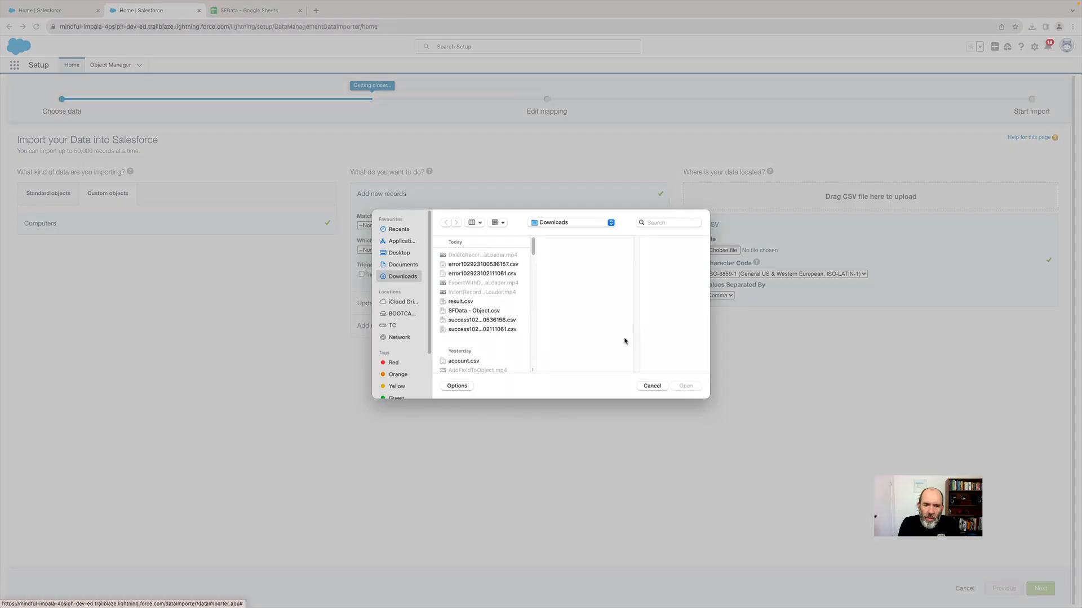
{"action": "left_click", "coordinate": [481, 312]}
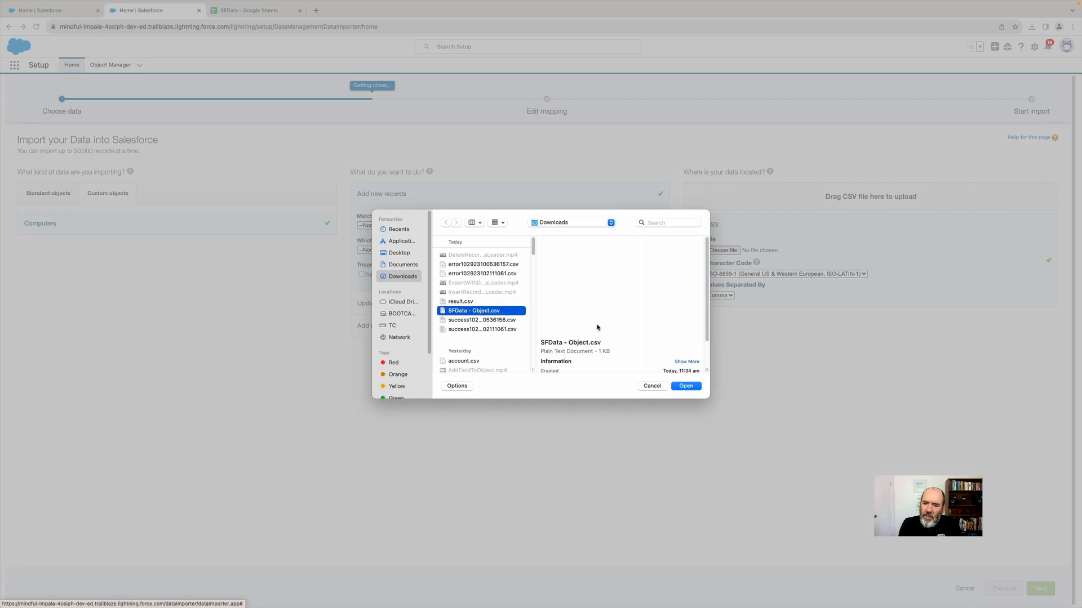
{"action": "left_click", "coordinate": [692, 387]}
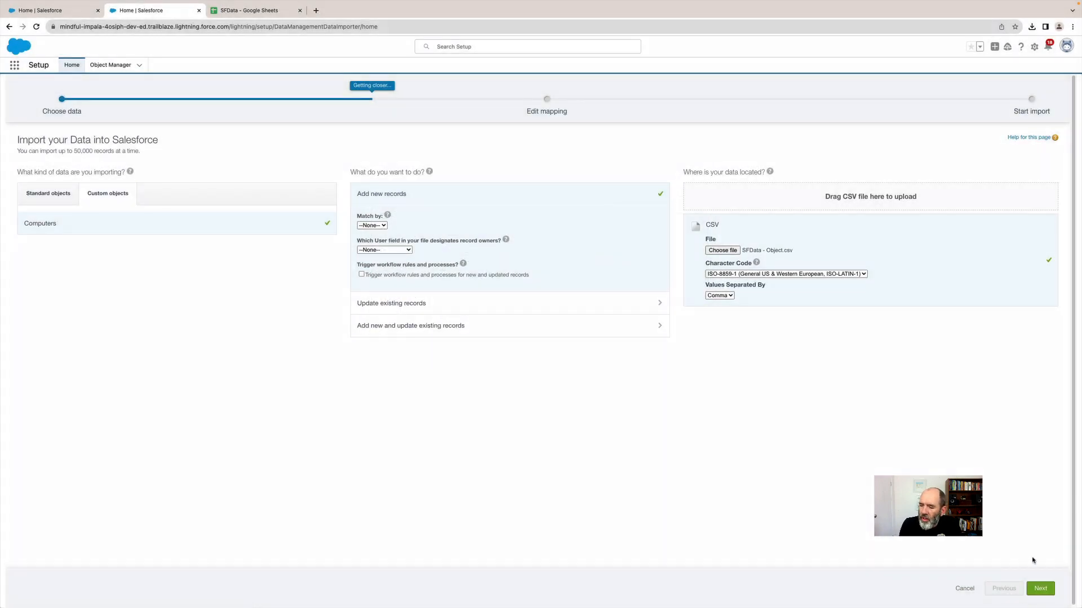
{"action": "left_click", "coordinate": [1041, 589]}
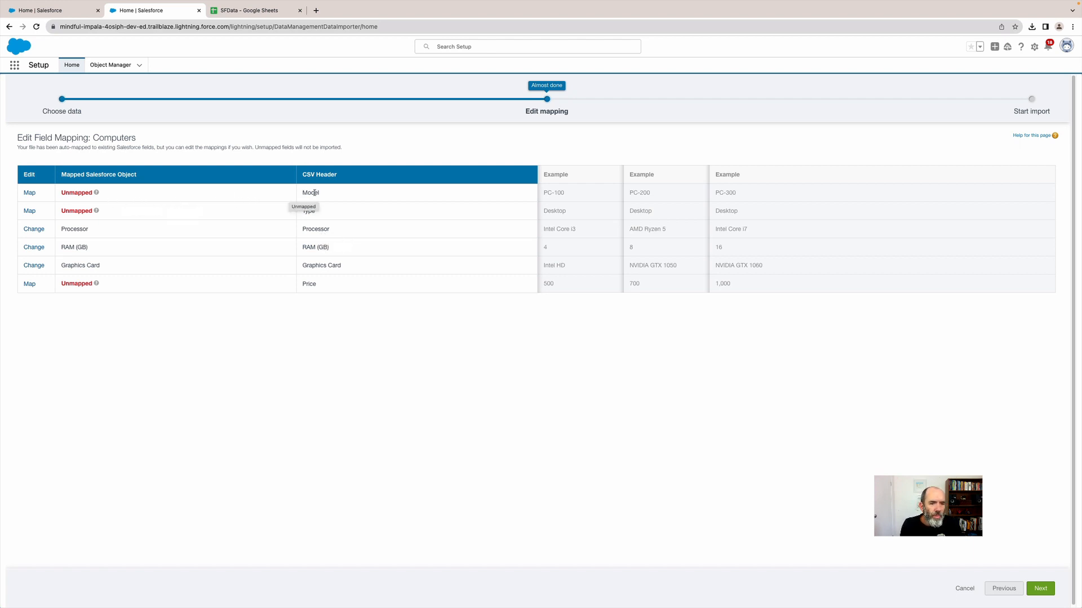
Map the CSV header Model to the Computer Name field.
{"action": "left_click", "coordinate": [30, 192]}
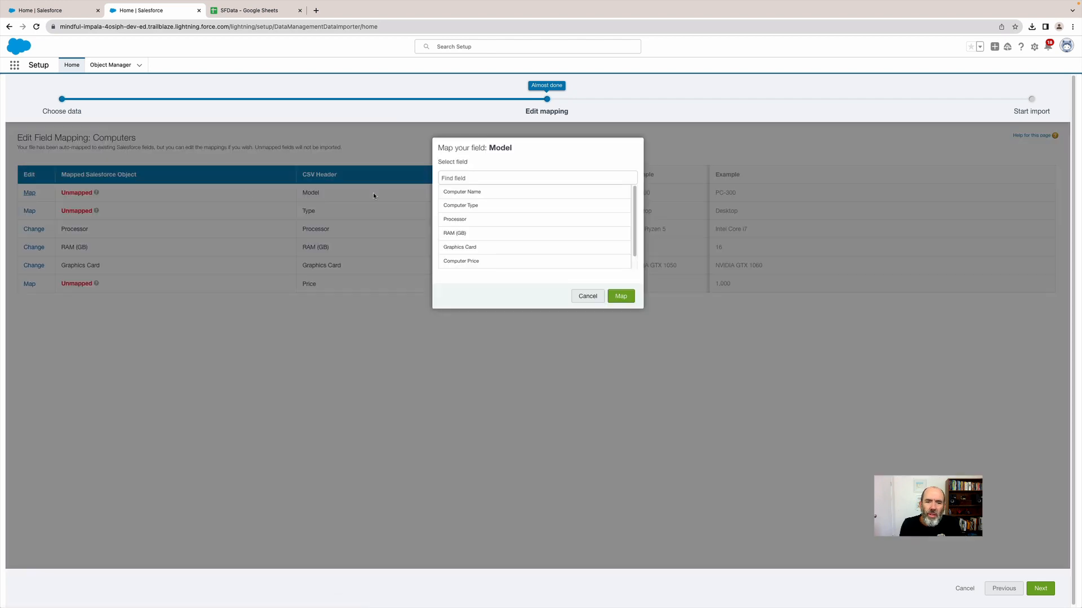
{"action": "scroll", "coordinate": [472, 206], "scroll_direction": "down", "scroll_amount": 1}
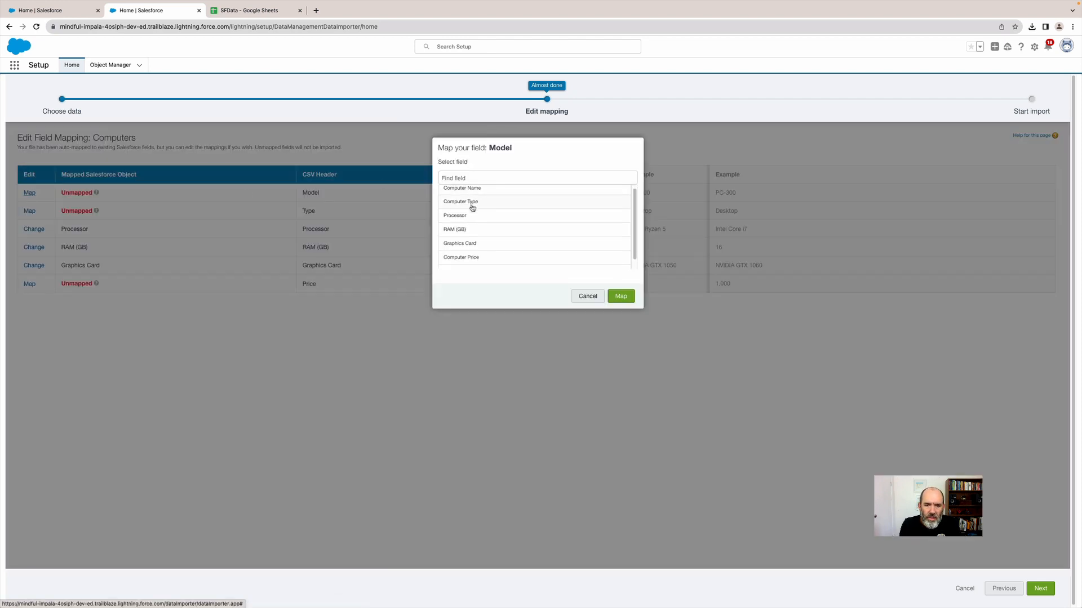
{"action": "scroll", "coordinate": [472, 208], "scroll_direction": "down", "scroll_amount": 1}
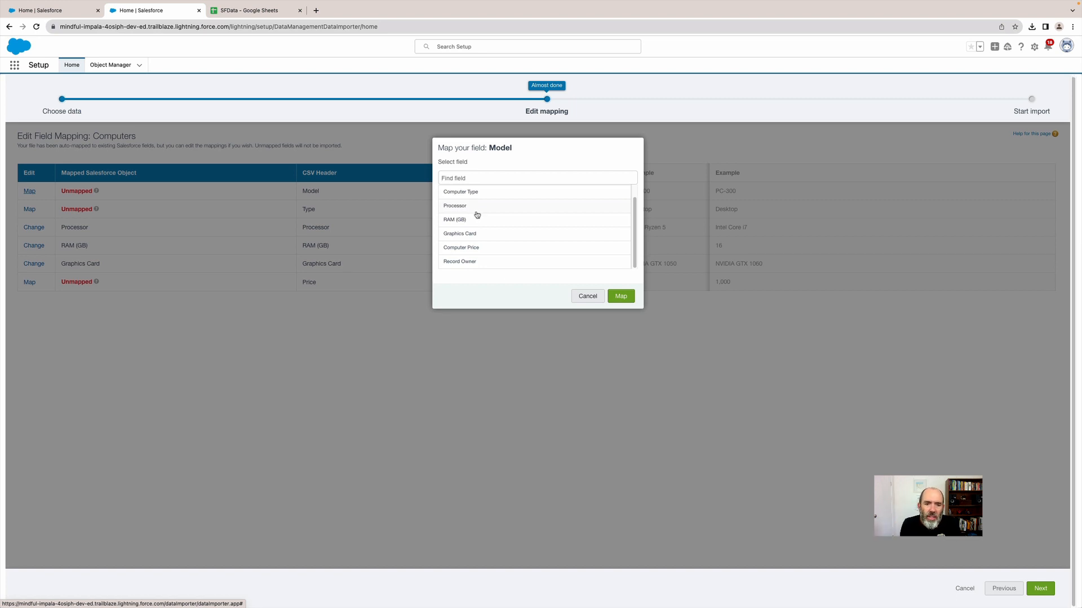
{"action": "scroll", "coordinate": [489, 208], "scroll_direction": "up", "scroll_amount": 1}
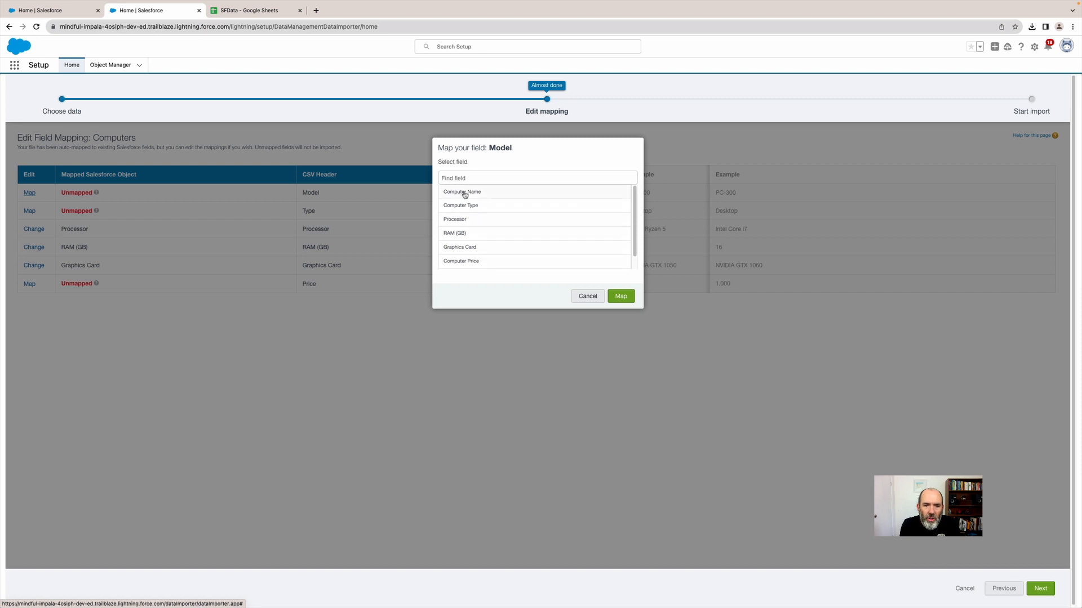
{"action": "left_click", "coordinate": [466, 193]}
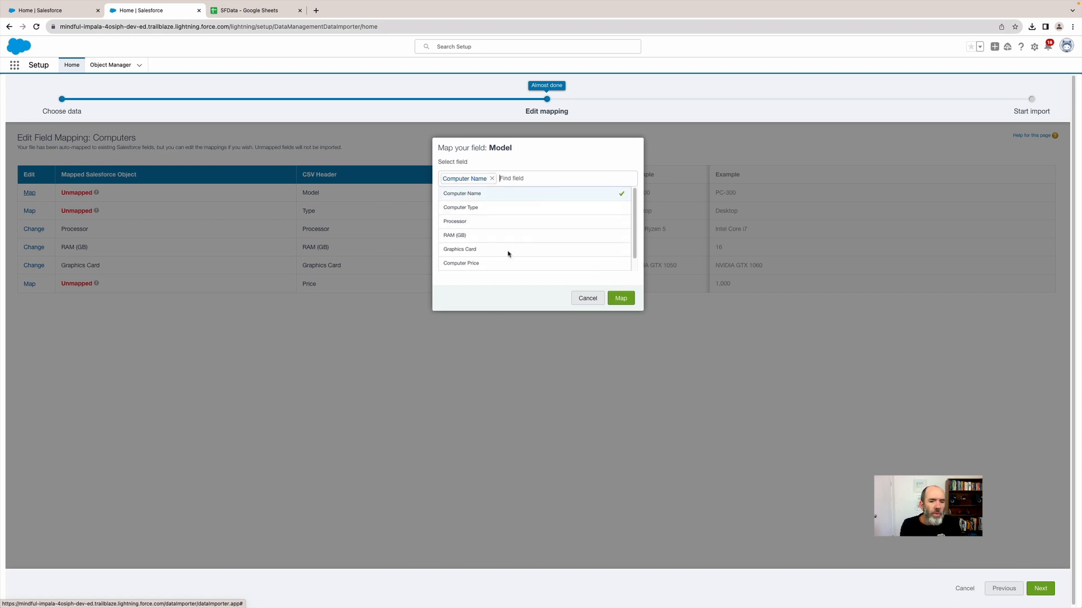
{"action": "left_click", "coordinate": [626, 298]}
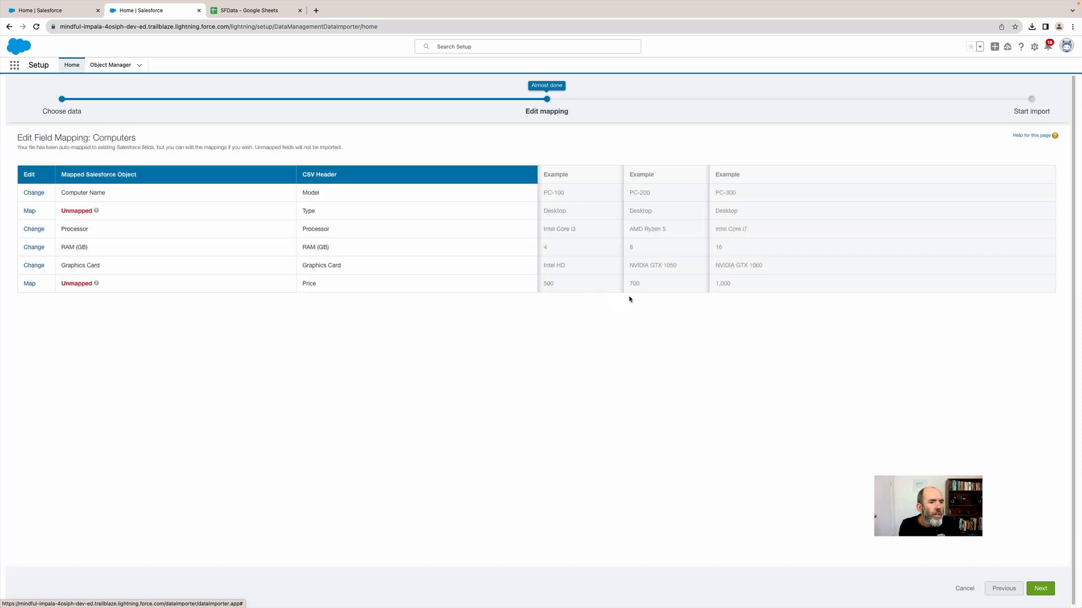
Map the CSV header Type to Computer Type and the header Price to Computer Price.
{"action": "left_click", "coordinate": [29, 211]}
{"action": "left_click", "coordinate": [488, 210]}
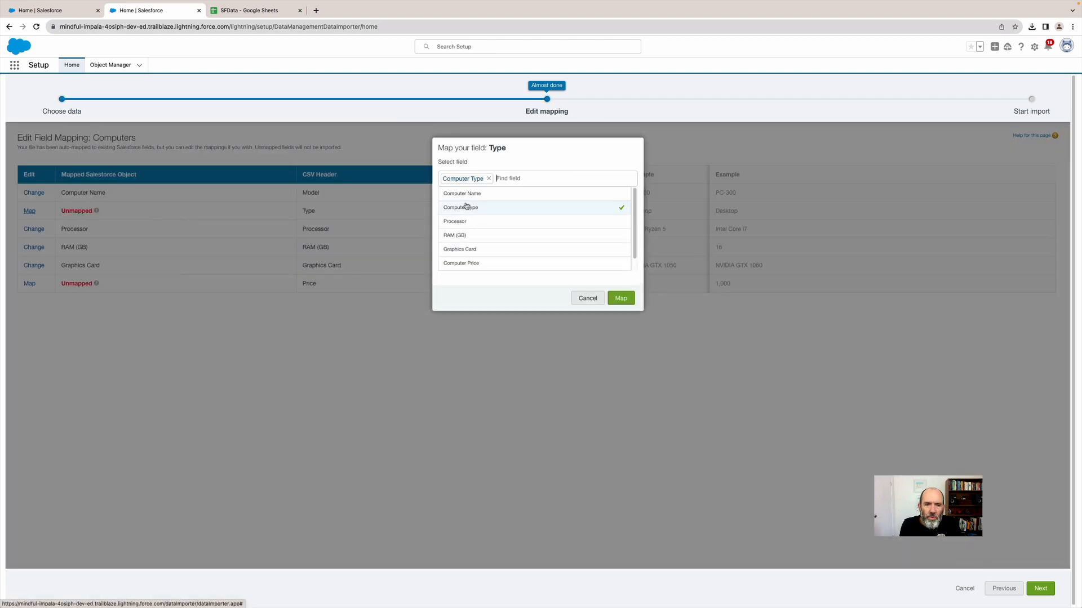
{"action": "left_click", "coordinate": [621, 299]}
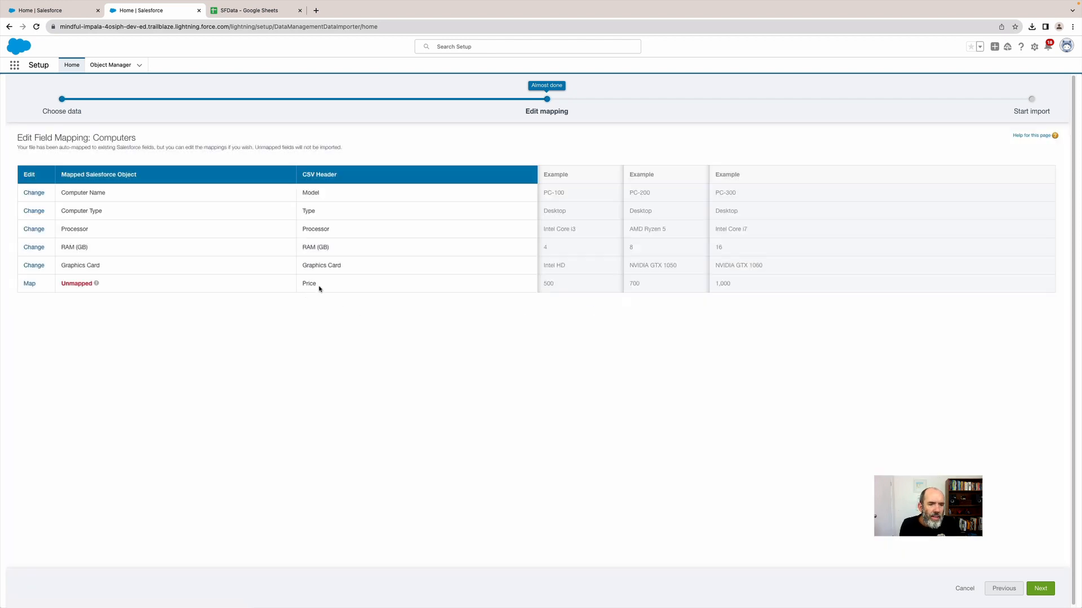
{"action": "left_click", "coordinate": [29, 284]}
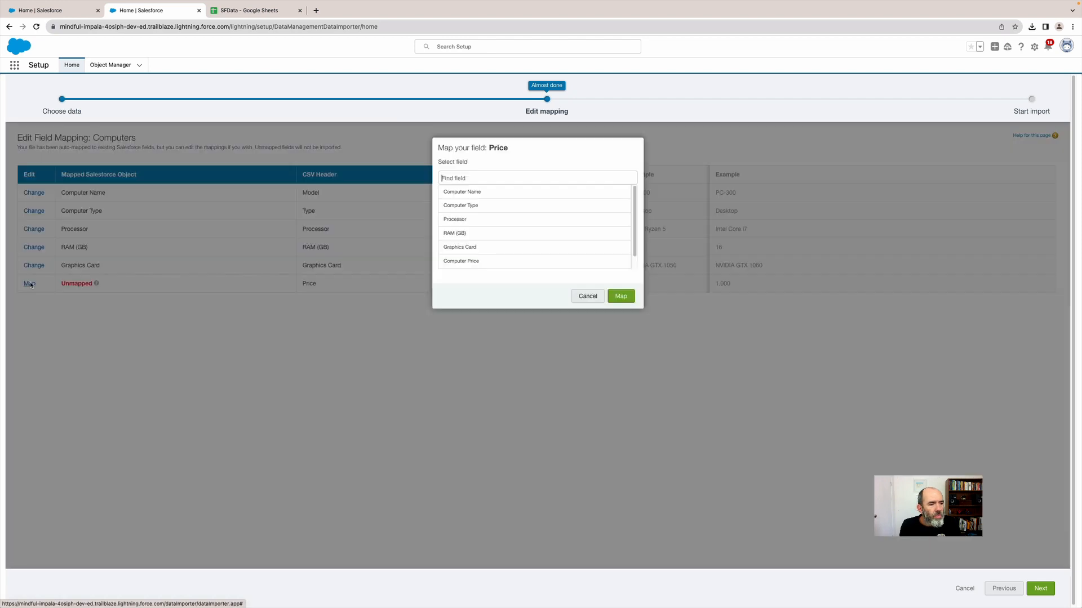
{"action": "left_click", "coordinate": [462, 263]}
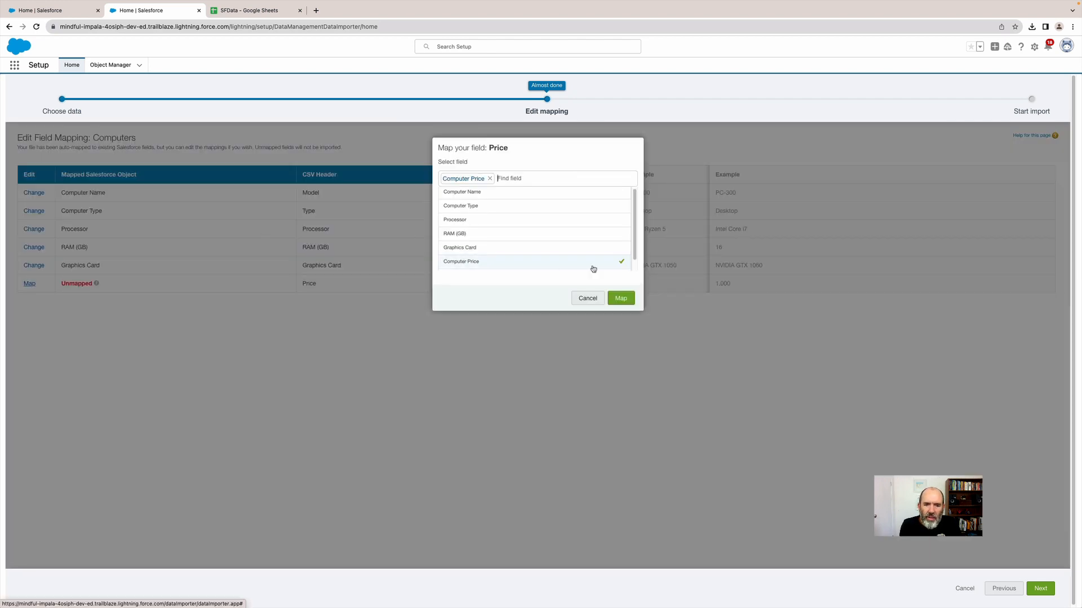
{"action": "left_click", "coordinate": [627, 303]}
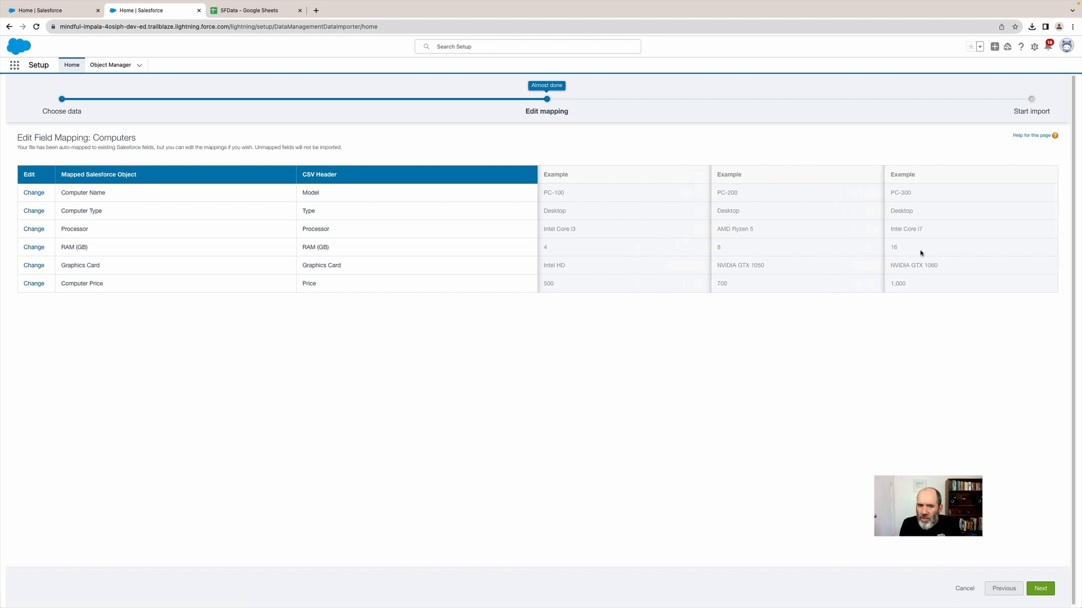
Accept the field mapping, start the Computers import and open its bulk data load job status.
{"action": "left_click", "coordinate": [1049, 591]}
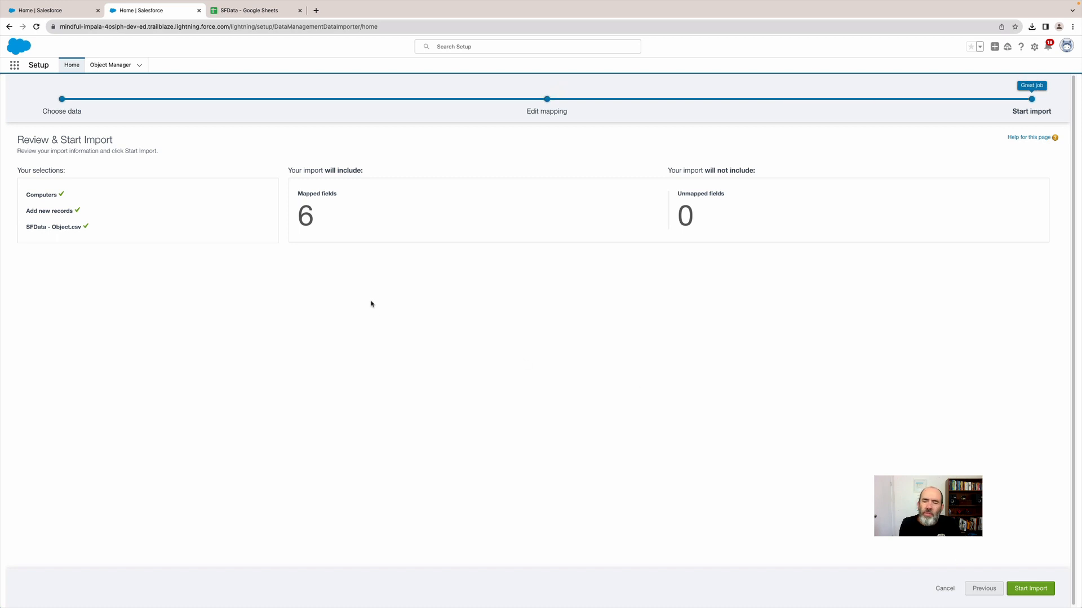
{"action": "left_click", "coordinate": [1031, 589]}
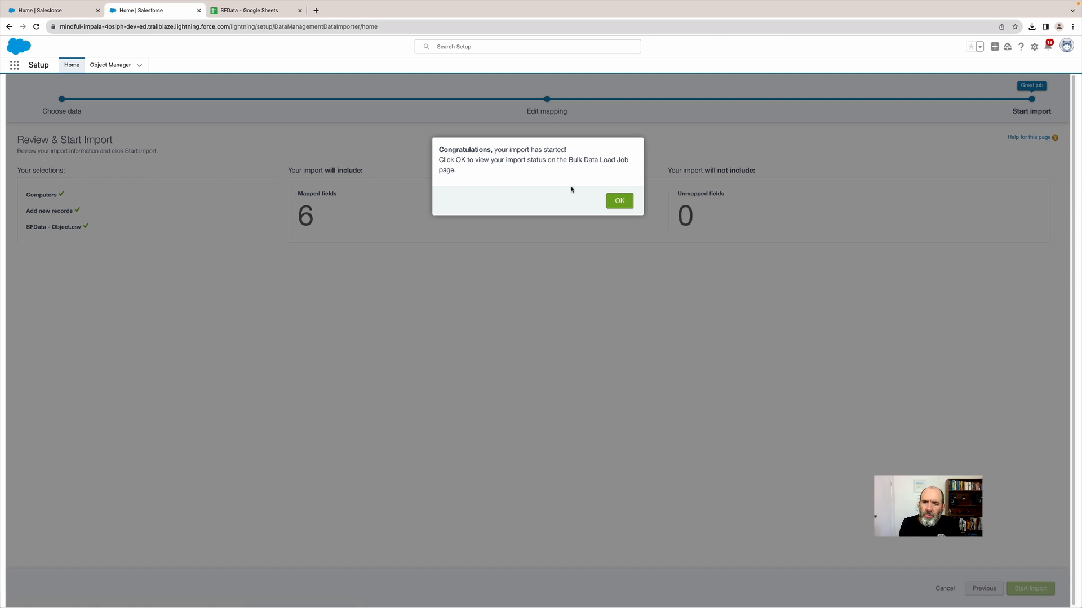
{"action": "left_click", "coordinate": [618, 202]}
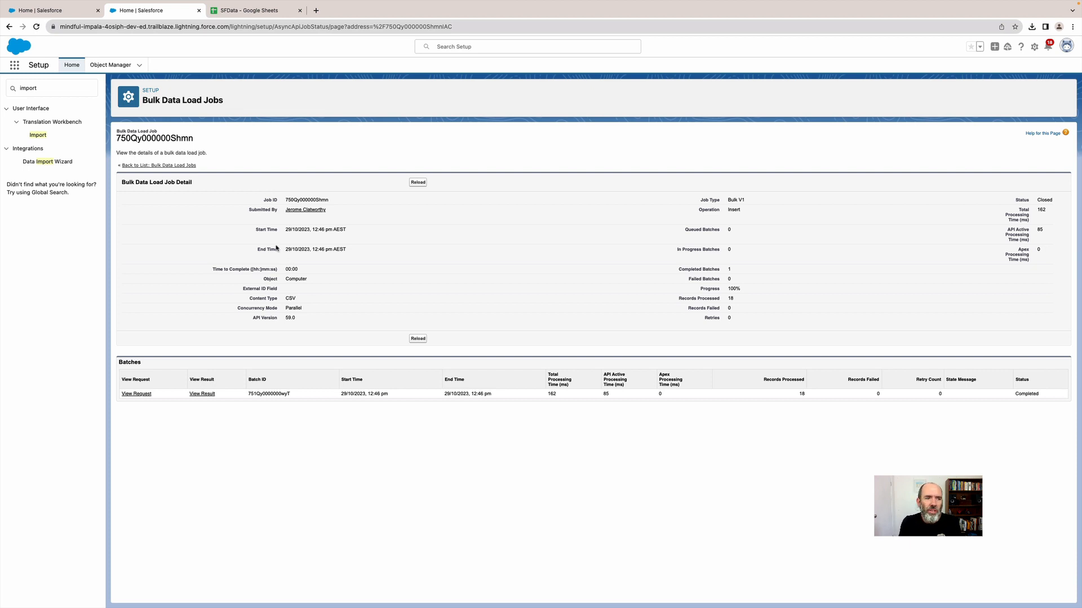
Search the setup options for tab and open the Tabs settings page.
{"action": "left_click", "coordinate": [60, 87]}
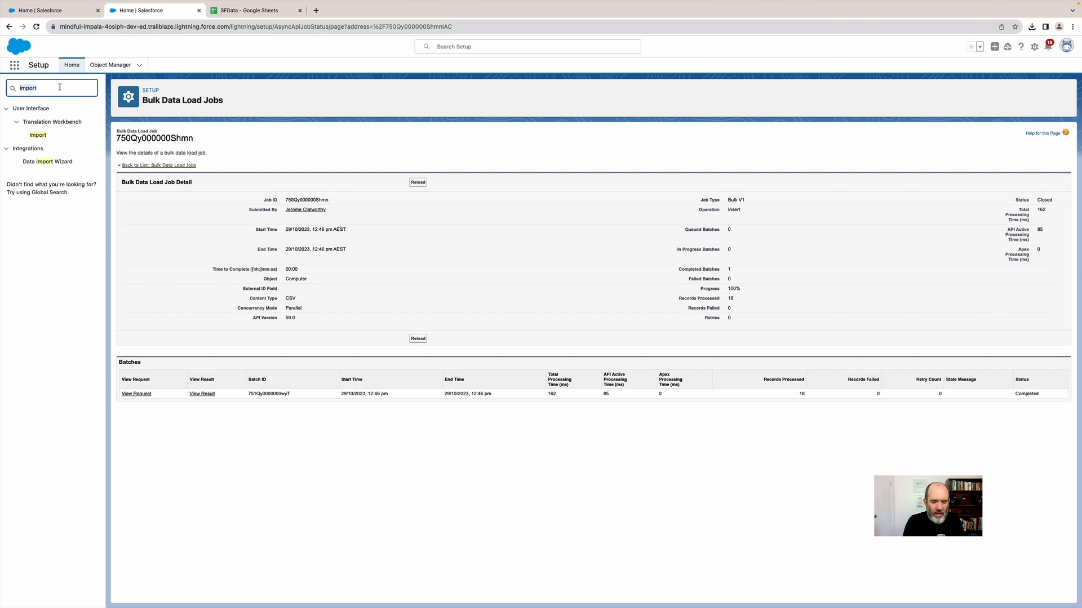
{"action": "type", "text": "t"}
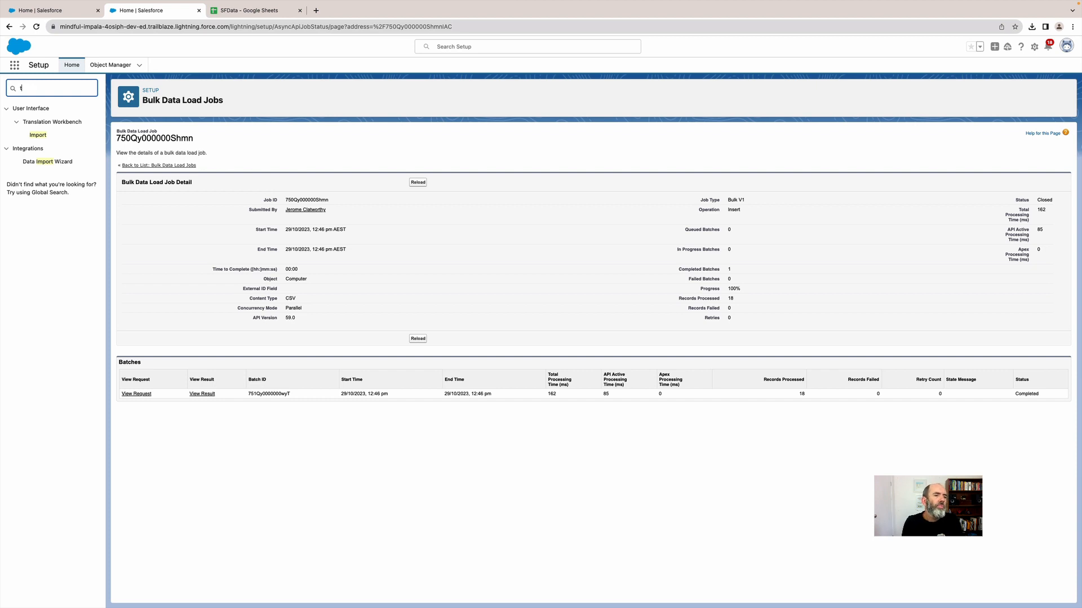
{"action": "type", "text": "ab"}
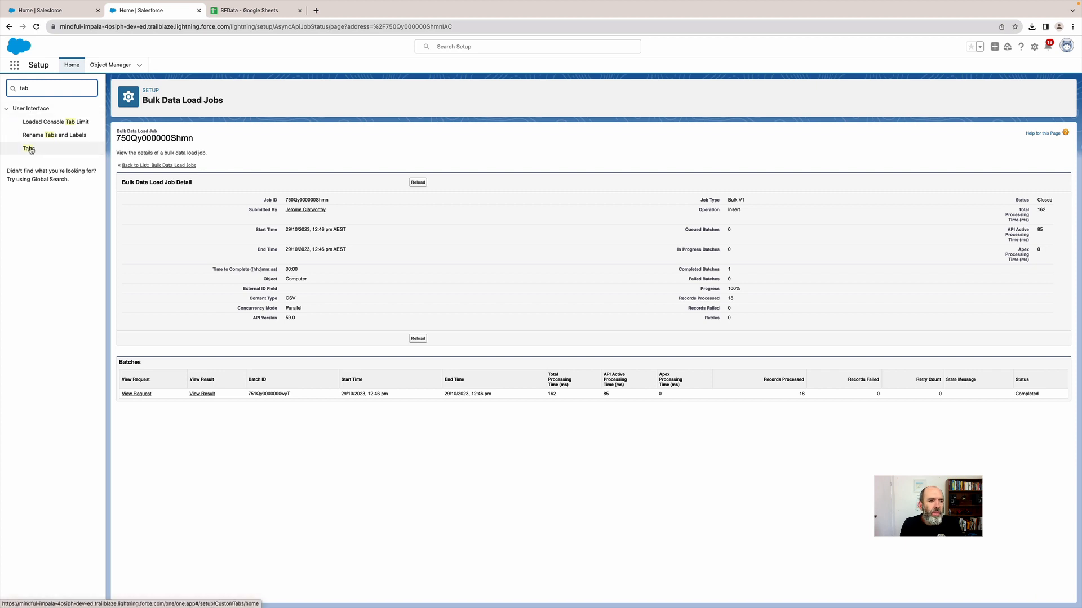
{"action": "left_click", "coordinate": [30, 150]}
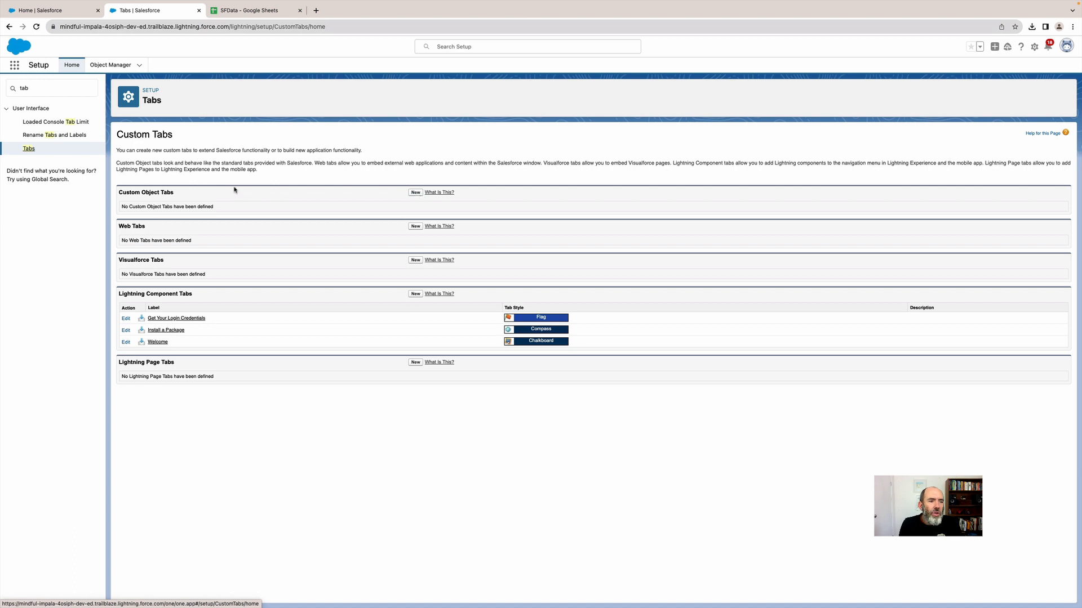
Start a new custom object tab for the Computer object and choose the Desk tab style.
{"action": "left_click", "coordinate": [415, 193]}
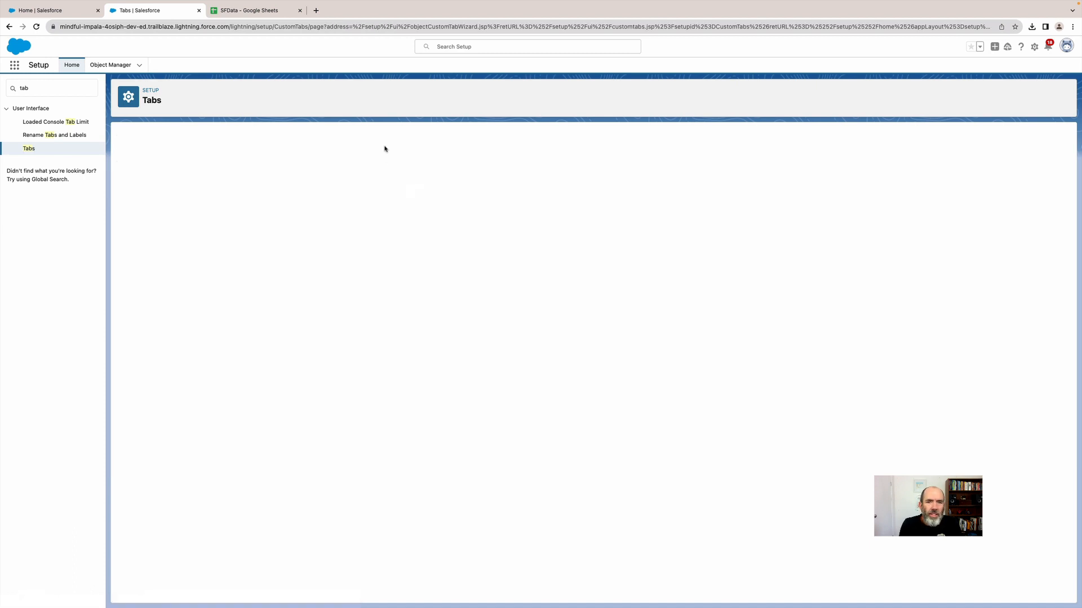
{"action": "left_click", "coordinate": [325, 204]}
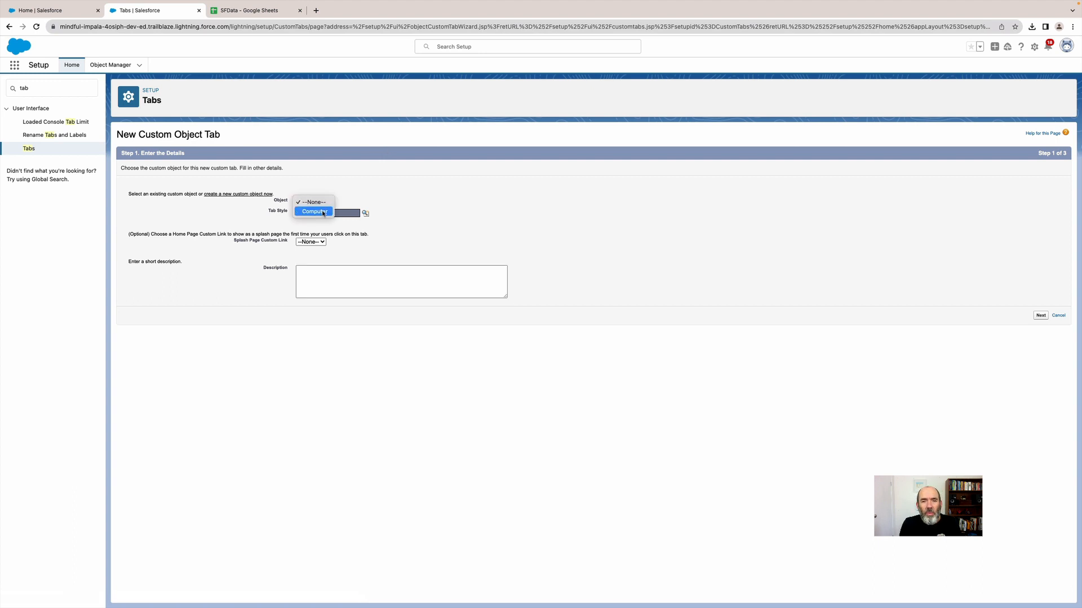
{"action": "left_click", "coordinate": [324, 212]}
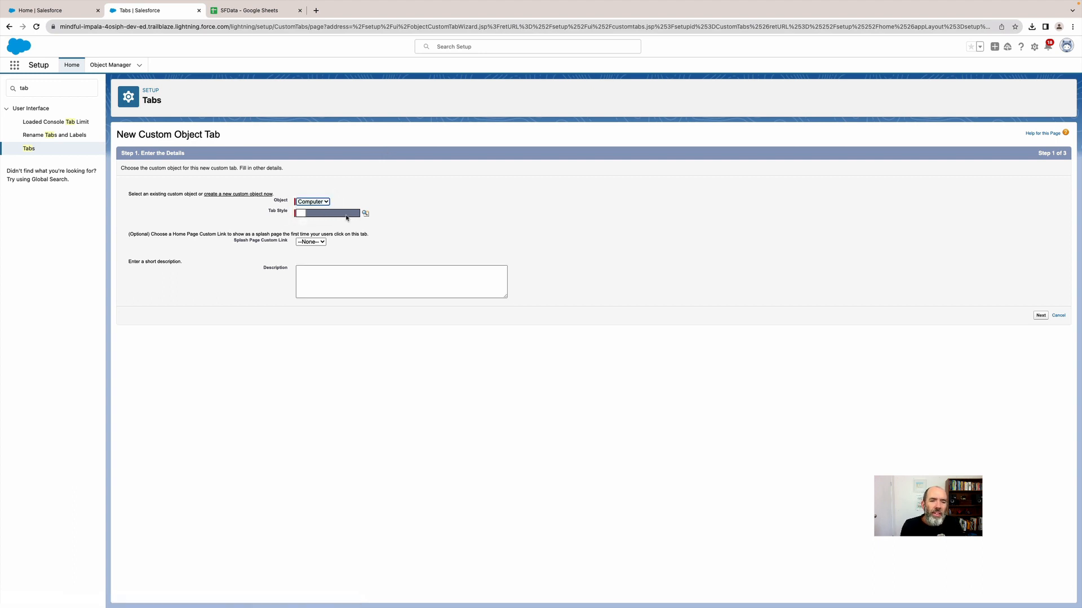
{"action": "left_click", "coordinate": [335, 214]}
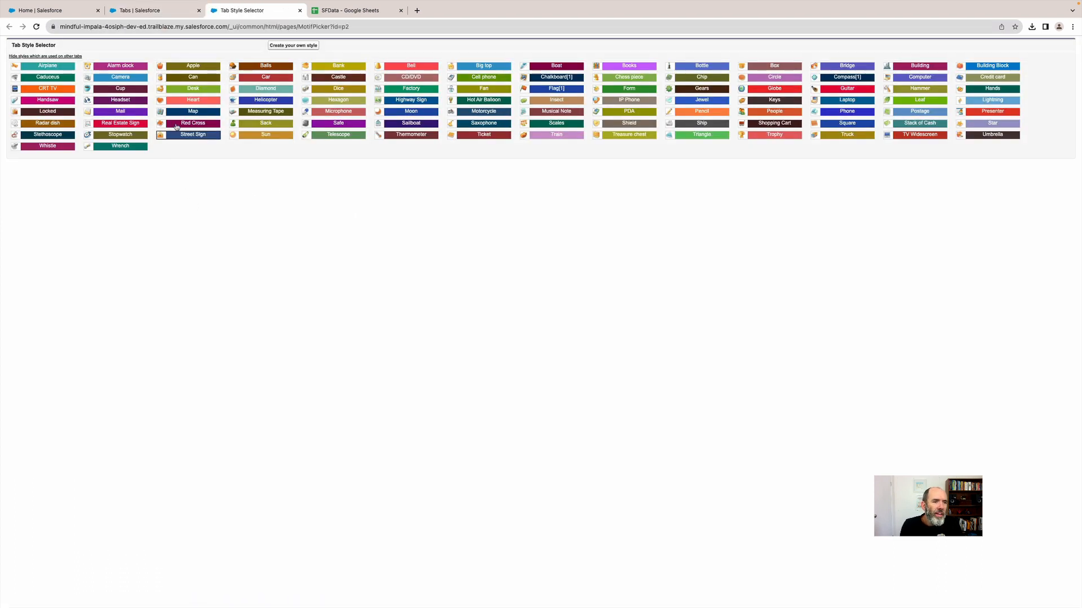
{"action": "left_click", "coordinate": [193, 88]}
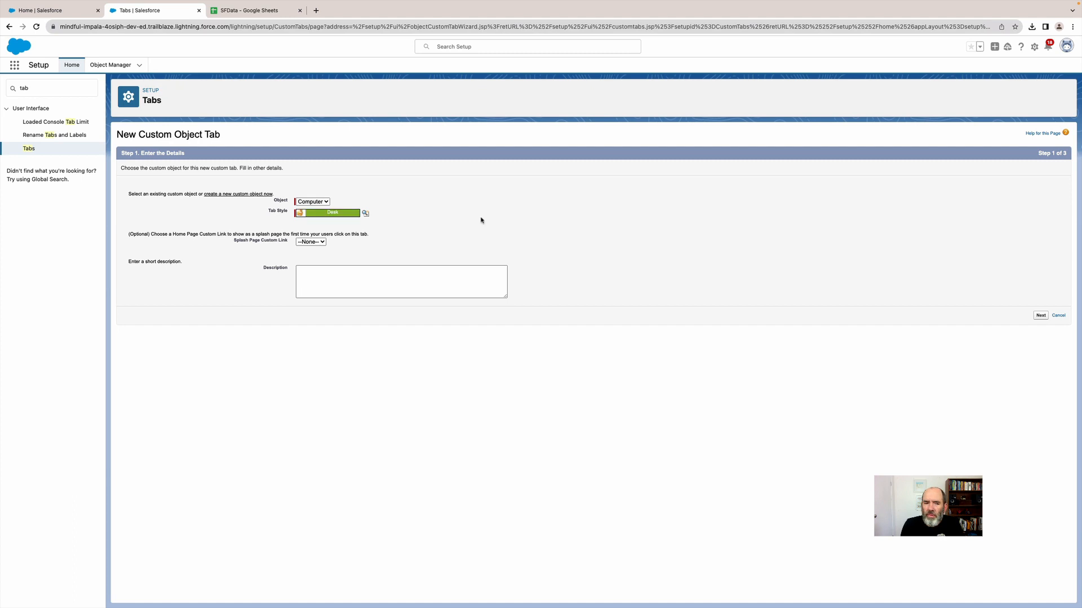
{"action": "left_click", "coordinate": [317, 273]}
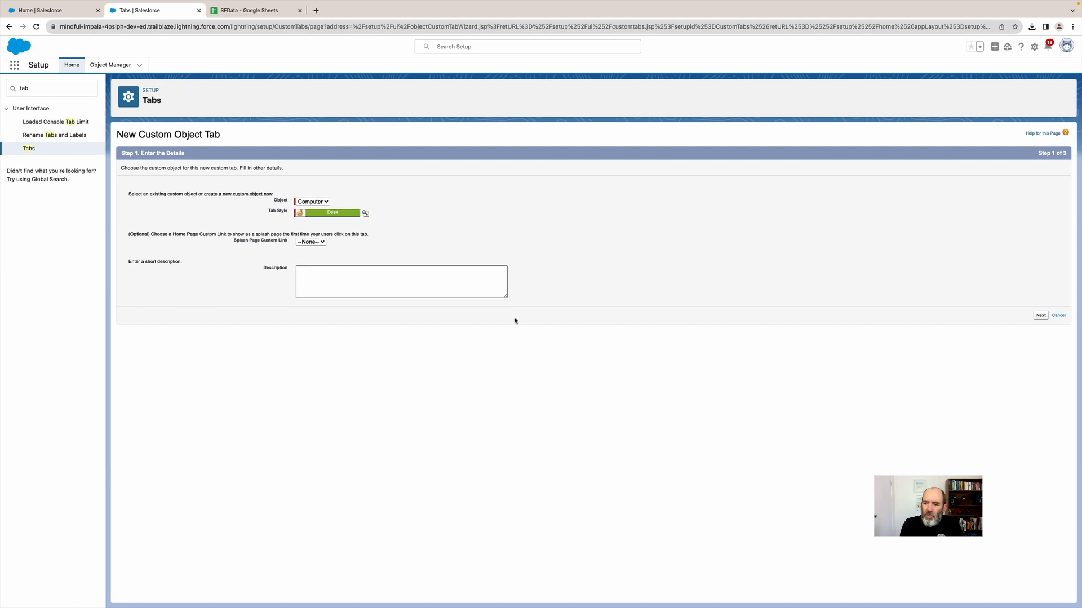
Keep the tab Default On for all profiles and included in every custom app, and save the new tab.
{"action": "left_click", "coordinate": [1041, 316]}
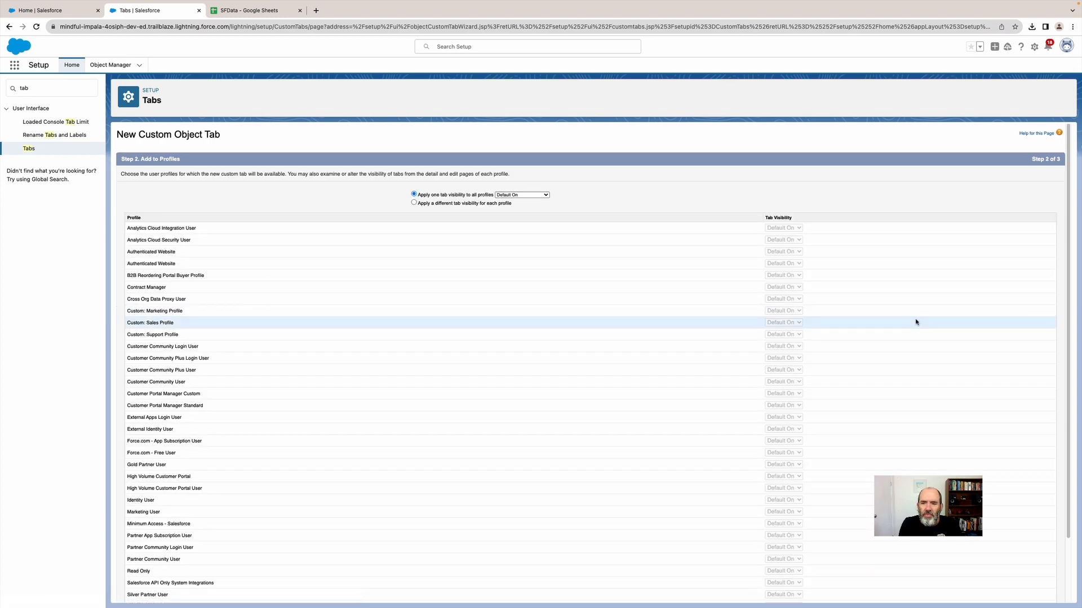
{"action": "scroll", "coordinate": [833, 282], "scroll_direction": "down", "scroll_amount": 3}
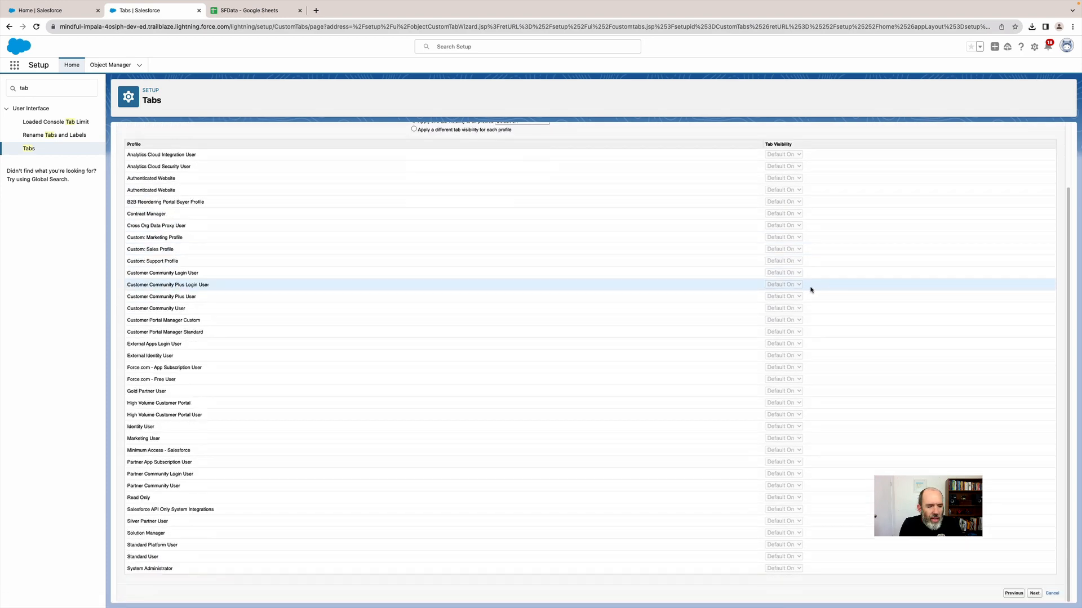
{"action": "scroll", "coordinate": [809, 289], "scroll_direction": "up", "scroll_amount": 3}
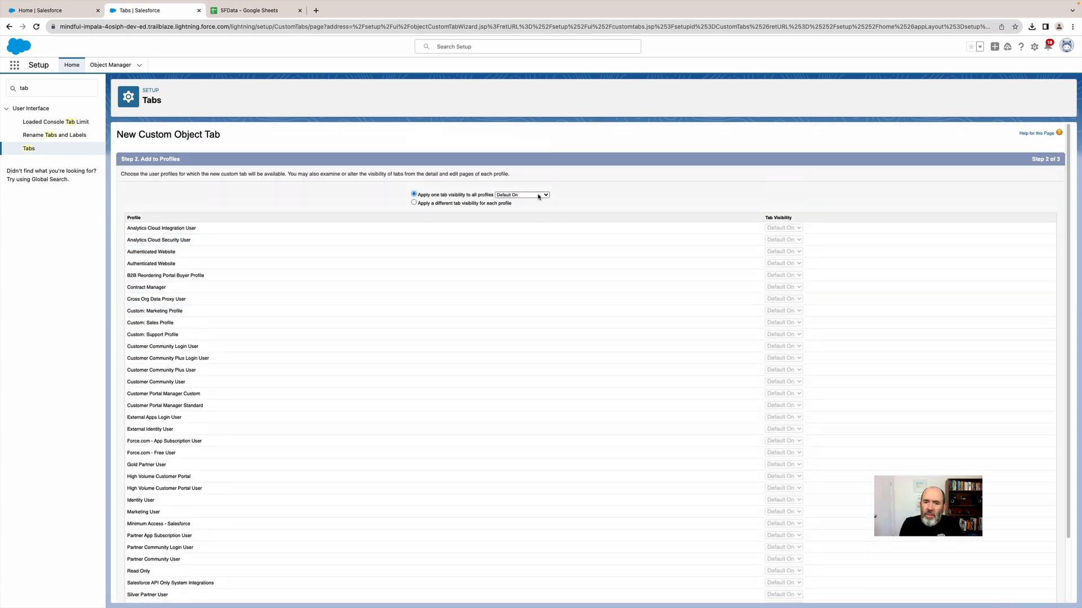
{"action": "scroll", "coordinate": [969, 331], "scroll_direction": "down", "scroll_amount": 2}
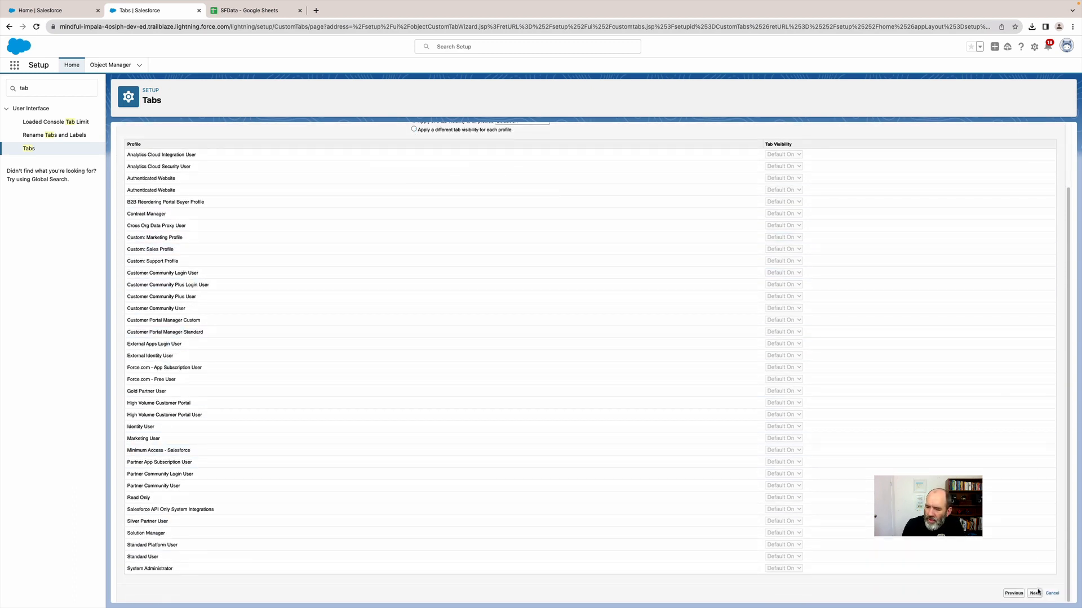
{"action": "left_click", "coordinate": [1034, 594]}
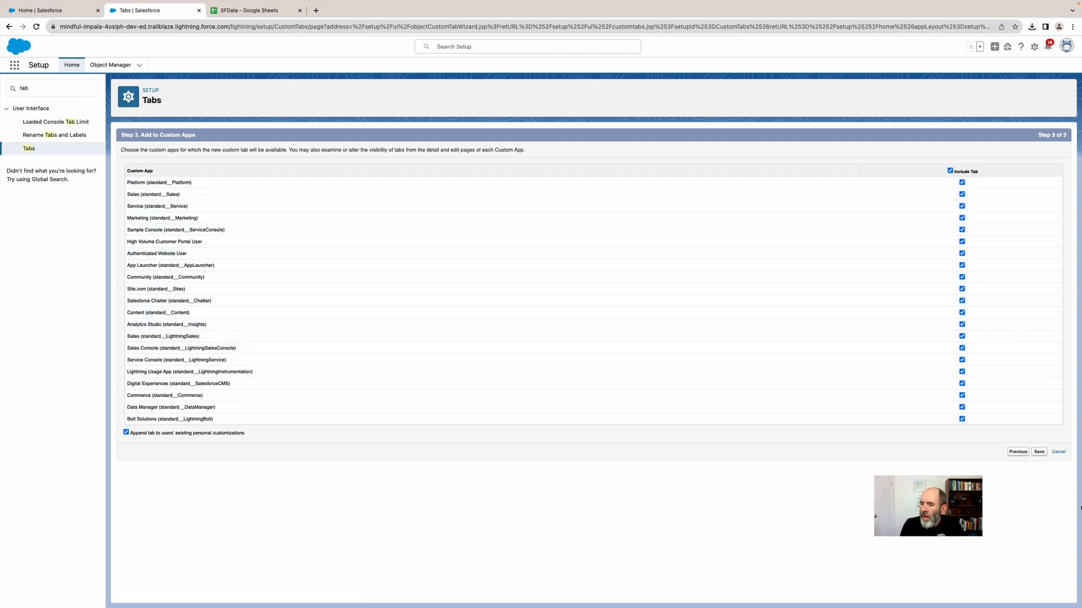
{"action": "left_click", "coordinate": [1039, 452]}
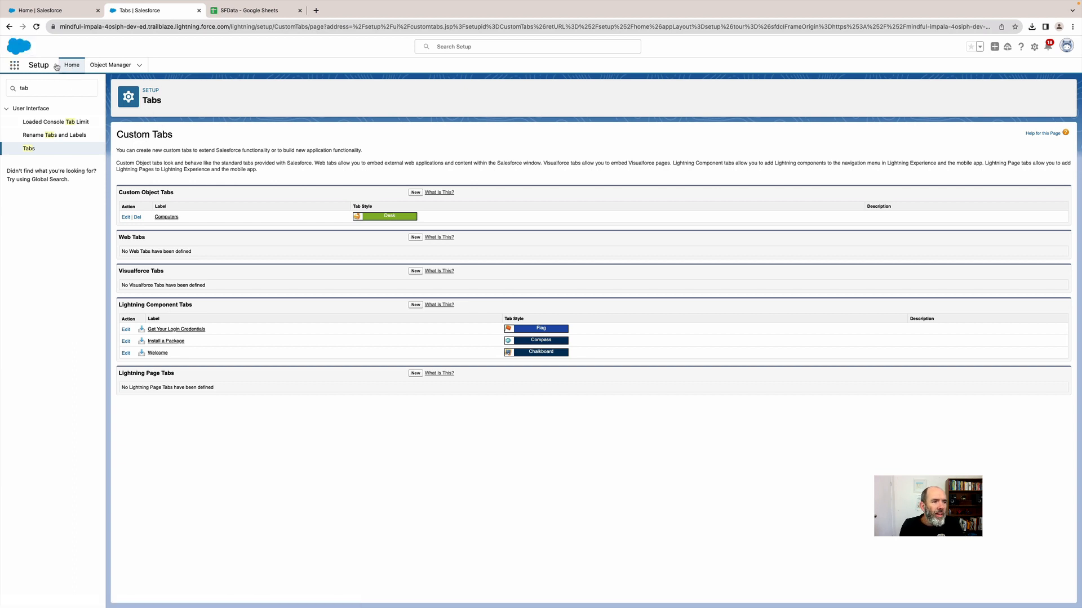
Show all Computers records in the Sales app and compare them with the SFData spreadsheet.
{"action": "left_click", "coordinate": [15, 65]}
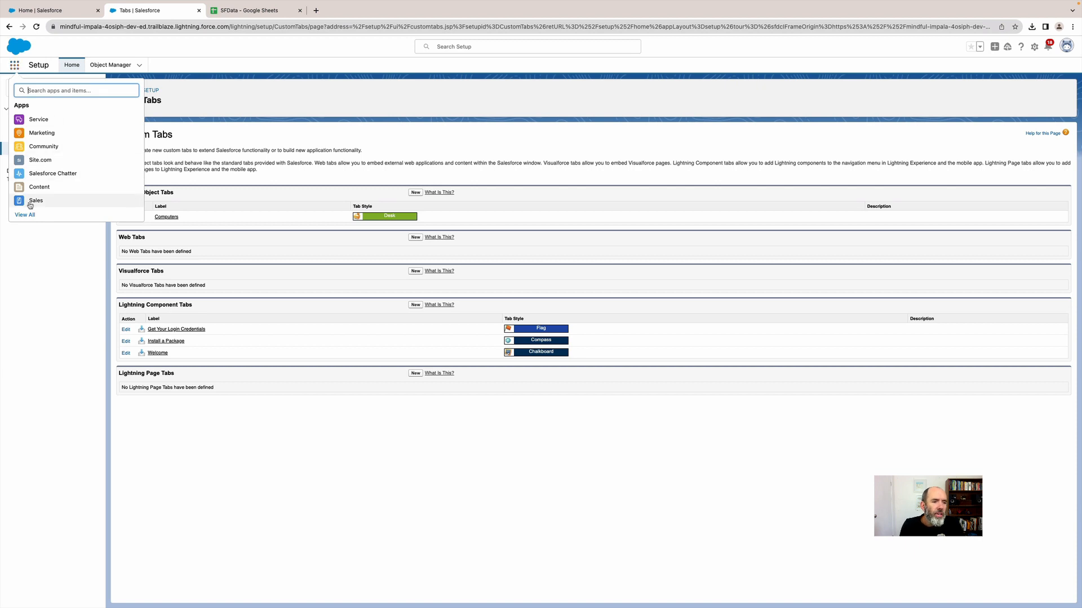
{"action": "left_click", "coordinate": [88, 175]}
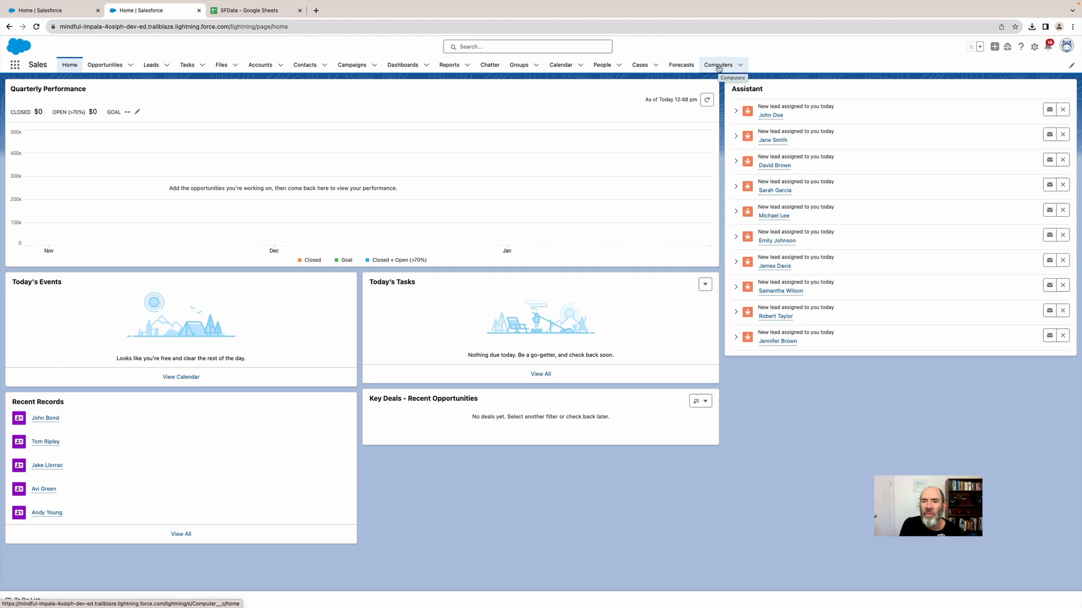
{"action": "left_click", "coordinate": [721, 68]}
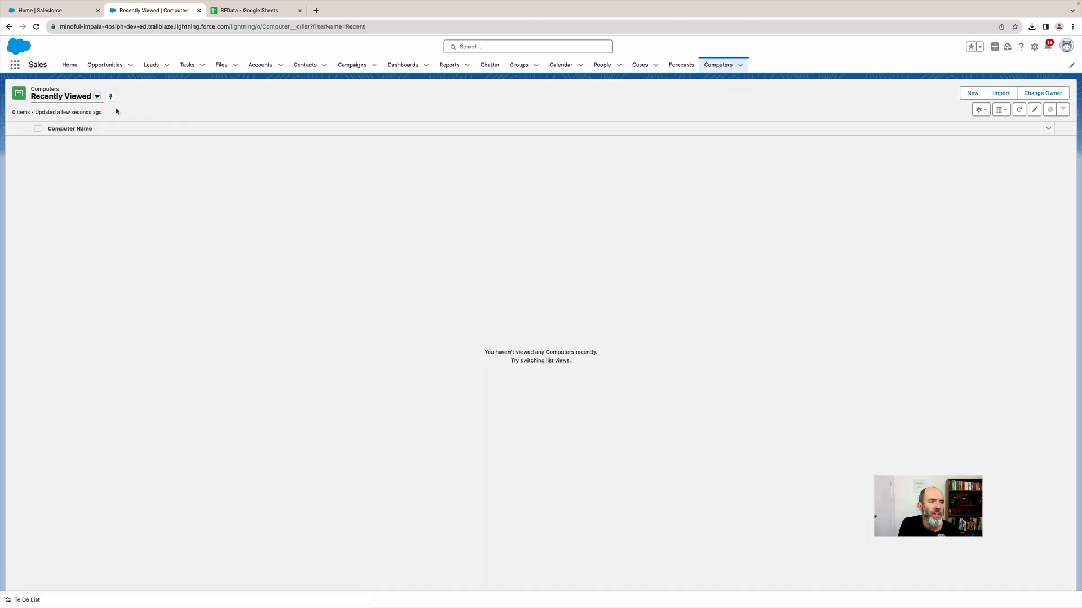
{"action": "left_click", "coordinate": [96, 97]}
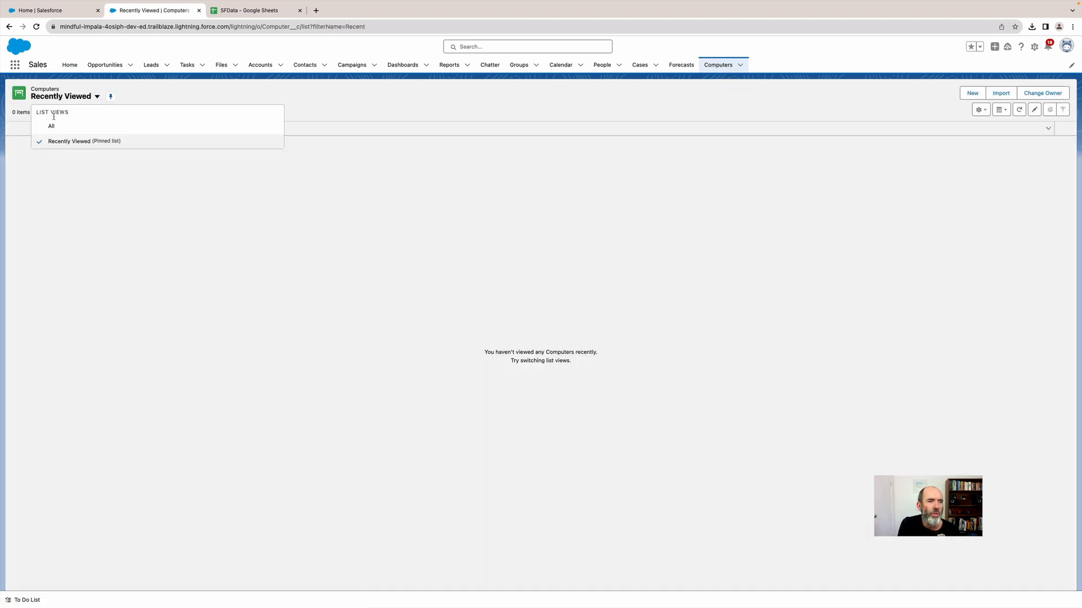
{"action": "left_click", "coordinate": [53, 126]}
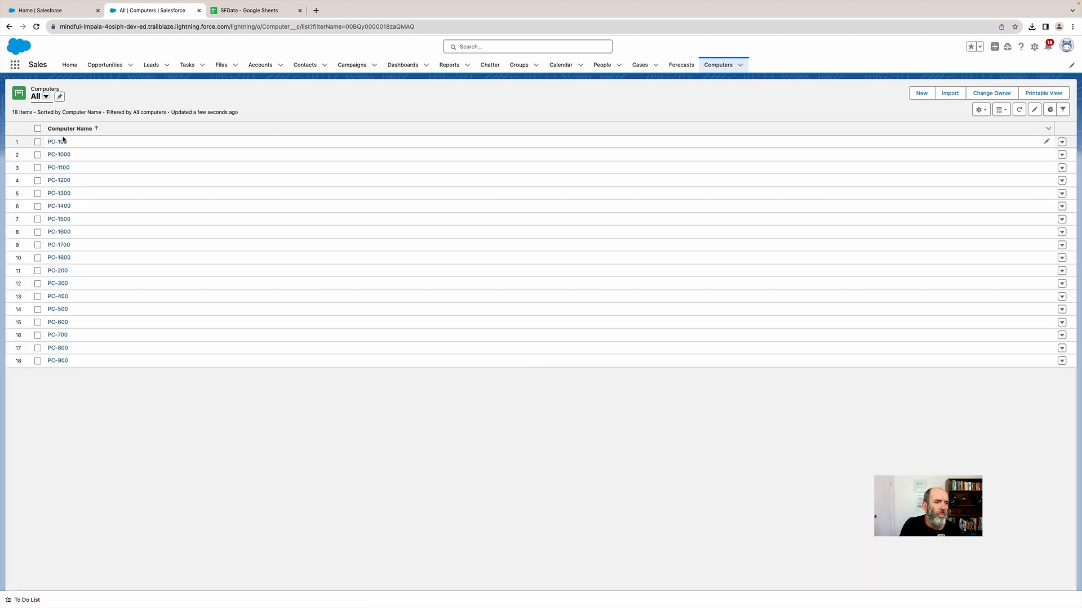
{"action": "left_click", "coordinate": [240, 11]}
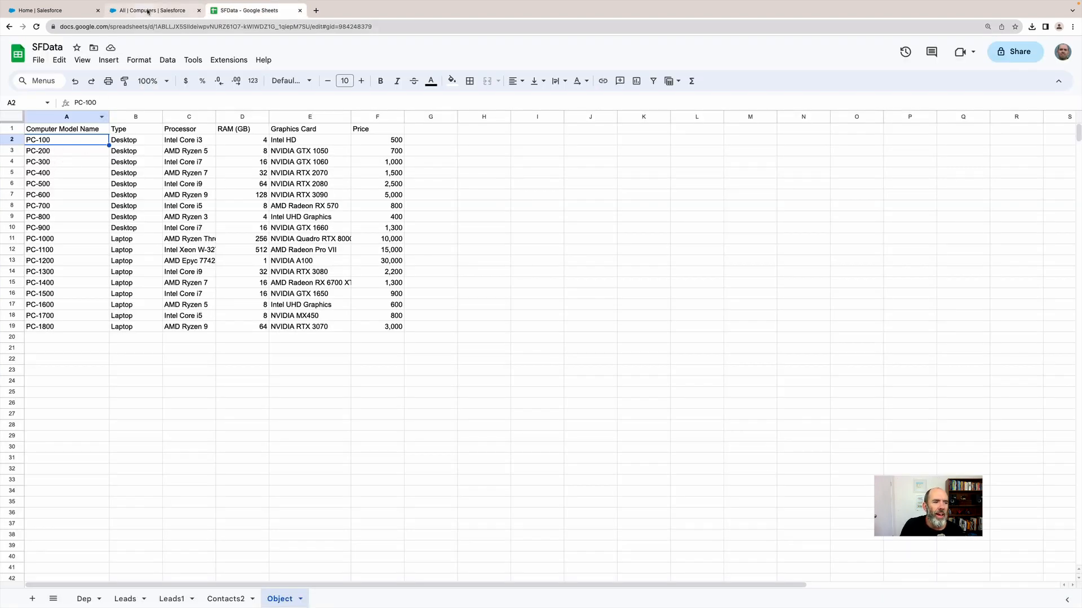
{"action": "left_click", "coordinate": [141, 10]}
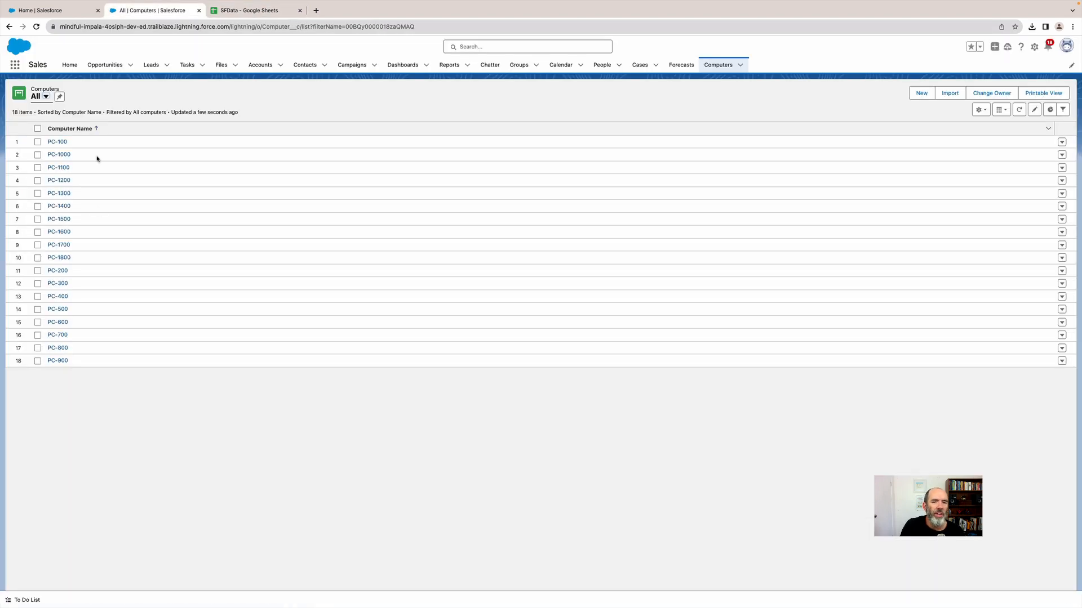
Add Computer Price, Computer Type and Graphics Card to the fields displayed in the Computers All list view.
{"action": "left_click", "coordinate": [981, 109]}
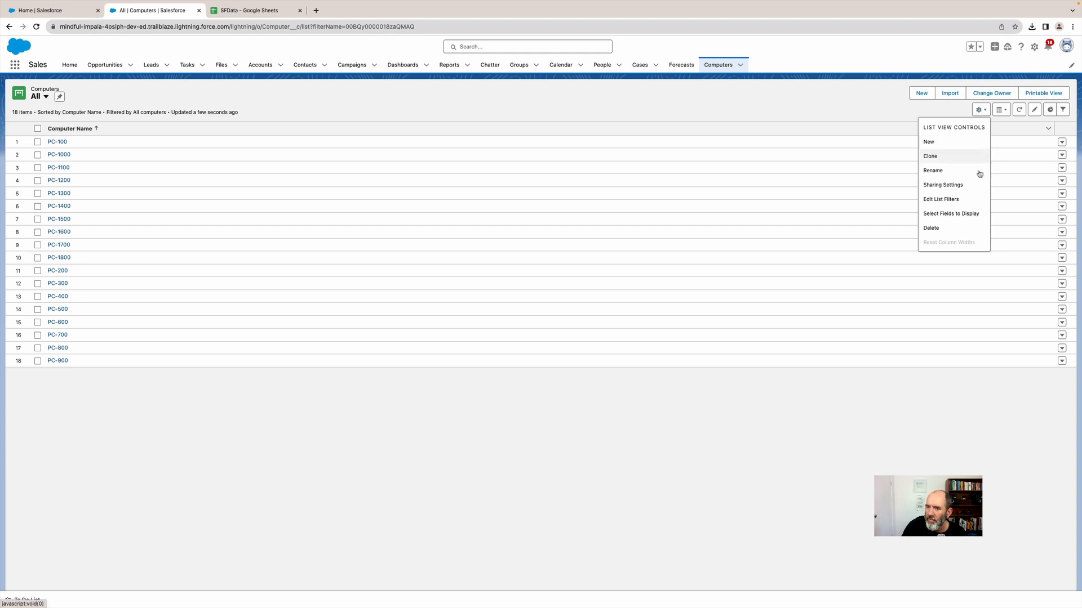
{"action": "left_click", "coordinate": [952, 216]}
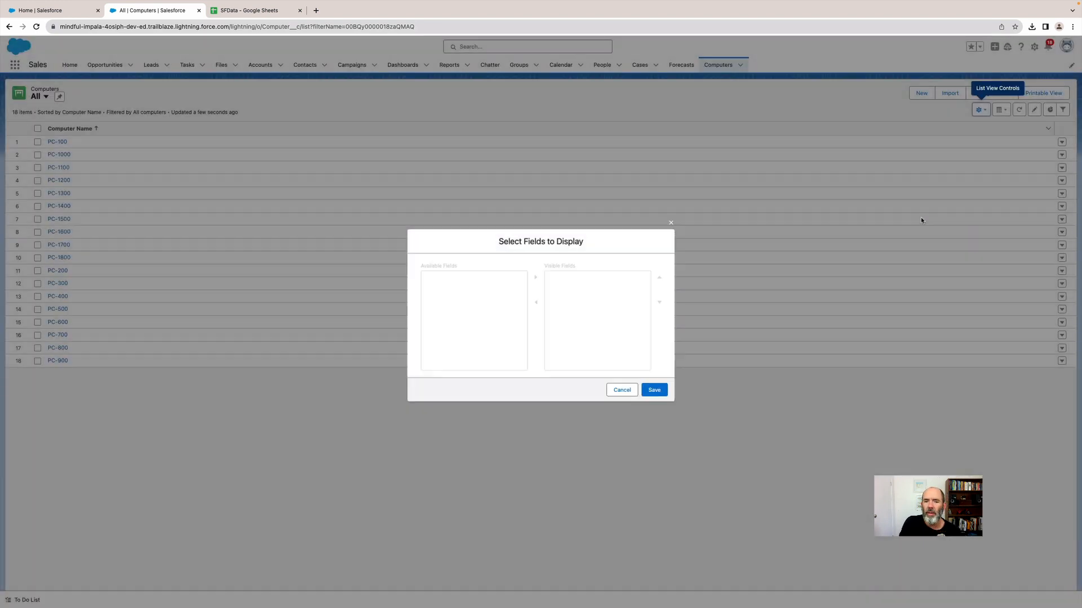
{"action": "left_click", "coordinate": [445, 280]}
{"action": "left_click", "coordinate": [533, 277]}
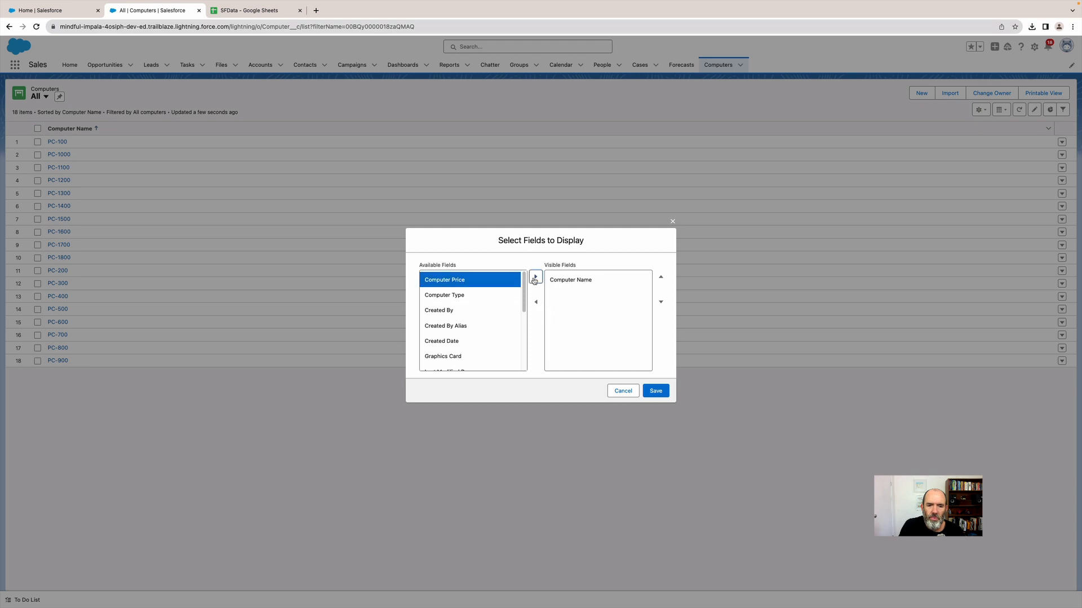
{"action": "left_click", "coordinate": [535, 277]}
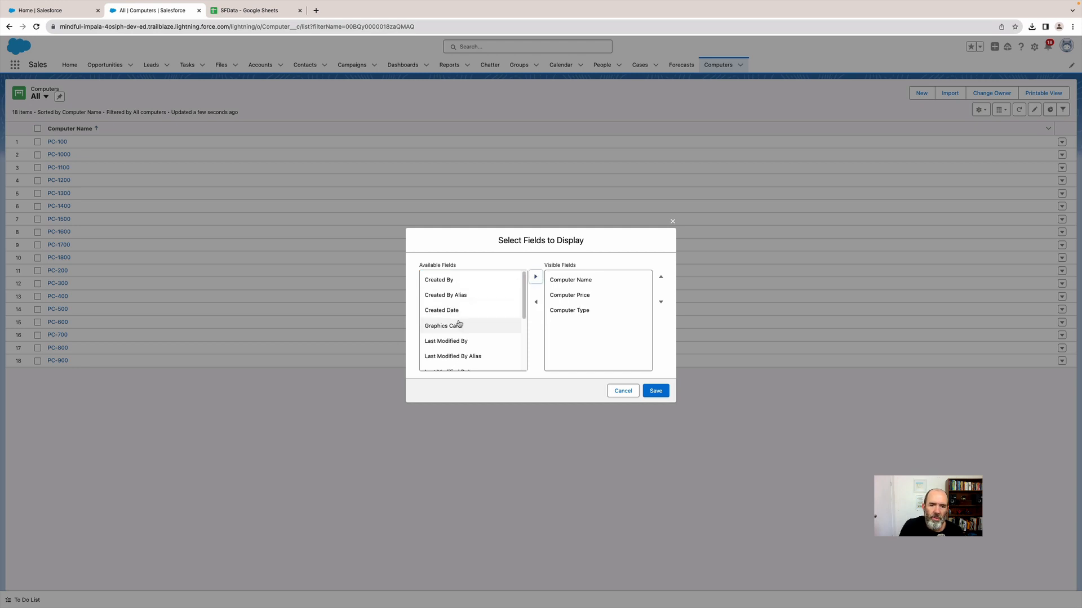
{"action": "left_click", "coordinate": [485, 326]}
{"action": "left_click", "coordinate": [535, 277]}
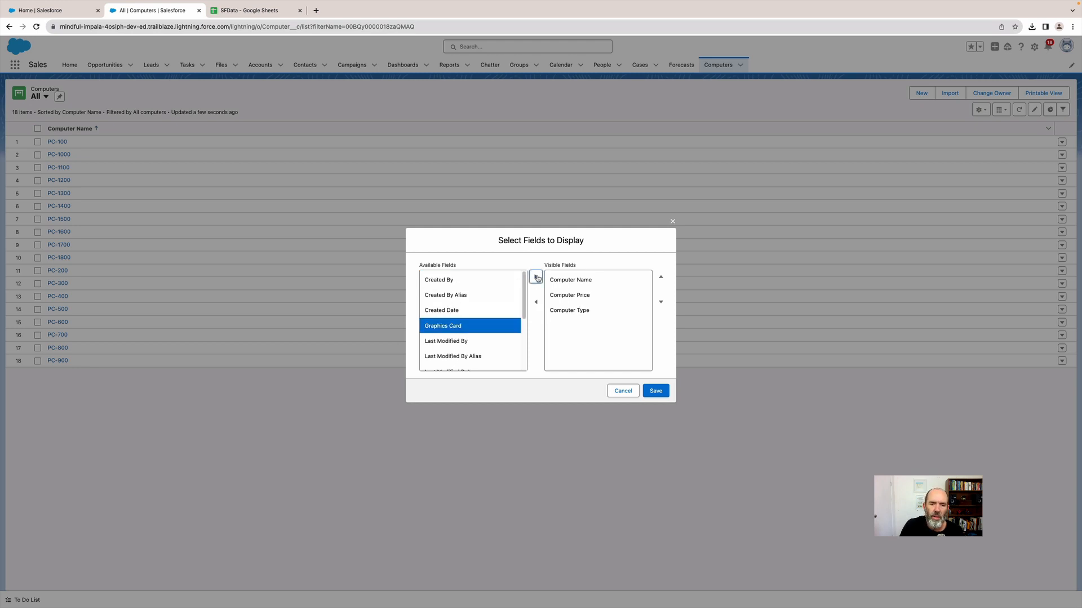
Add Processor and RAM (GB) to the visible fields of the Computers list view.
{"action": "scroll", "coordinate": [434, 313], "scroll_direction": "down", "scroll_amount": 2}
{"action": "scroll", "coordinate": [467, 359], "scroll_direction": "down", "scroll_amount": 3}
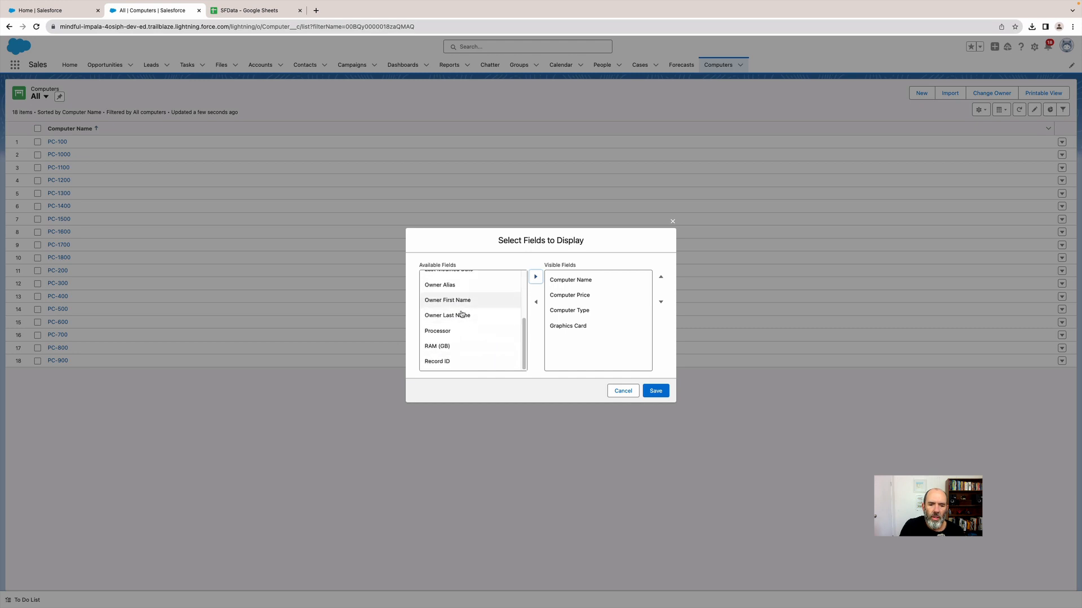
{"action": "left_click", "coordinate": [461, 330]}
{"action": "left_click", "coordinate": [534, 278]}
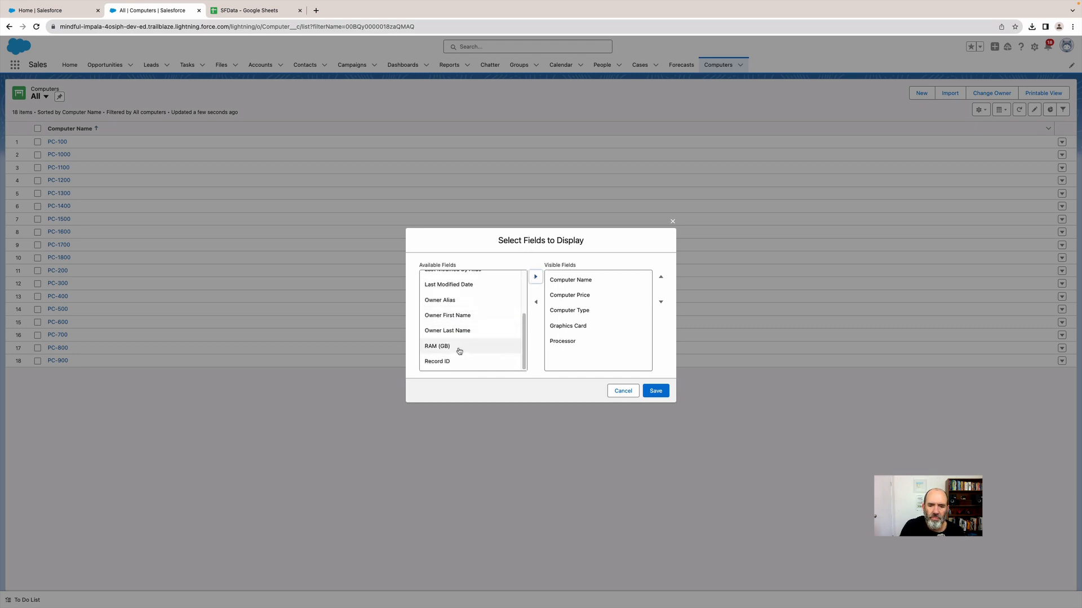
{"action": "left_click", "coordinate": [460, 346]}
{"action": "left_click", "coordinate": [535, 278]}
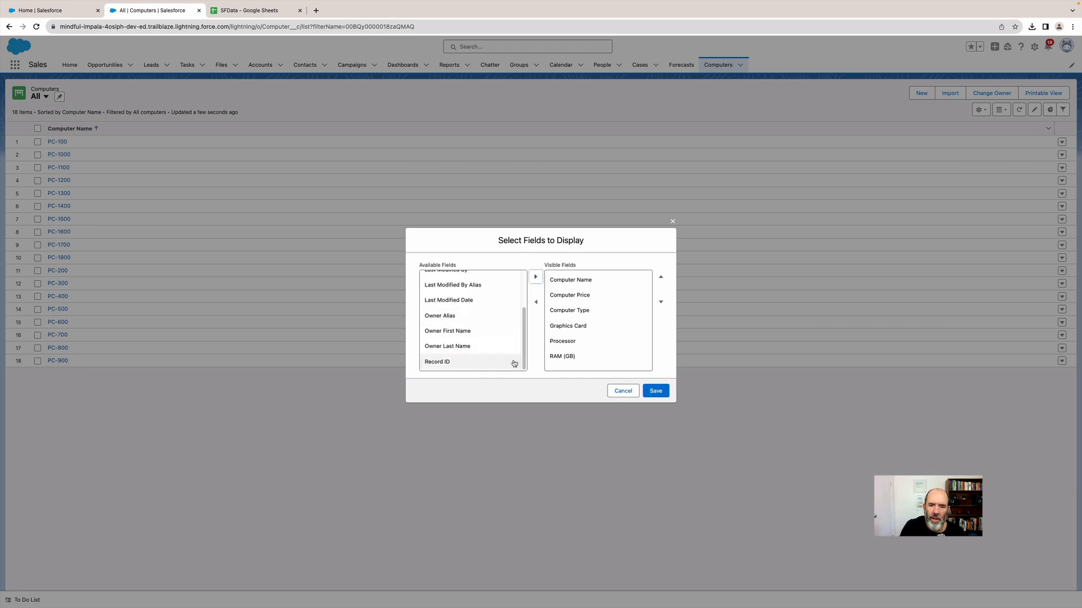
Move Computer Price to the end of the visible fields order.
{"action": "left_click", "coordinate": [573, 296]}
{"action": "left_click", "coordinate": [661, 302]}
{"action": "left_click", "coordinate": [661, 303]}
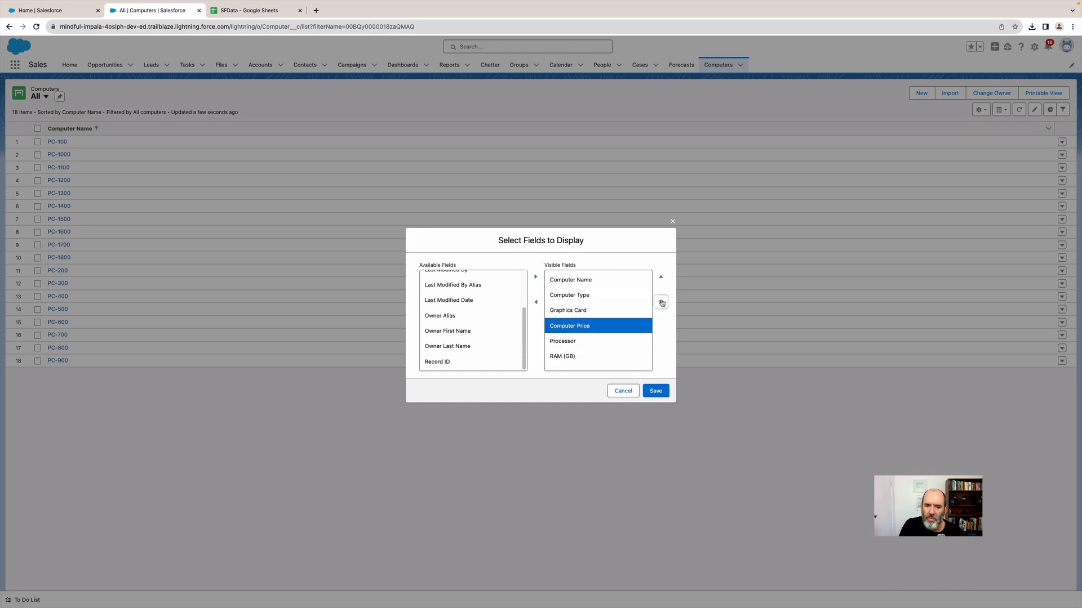
{"action": "left_click", "coordinate": [662, 303]}
{"action": "left_click", "coordinate": [661, 302]}
Move Graphics Card to follow RAM (GB) in the visible fields order and save the displayed fields.
{"action": "left_click", "coordinate": [582, 310]}
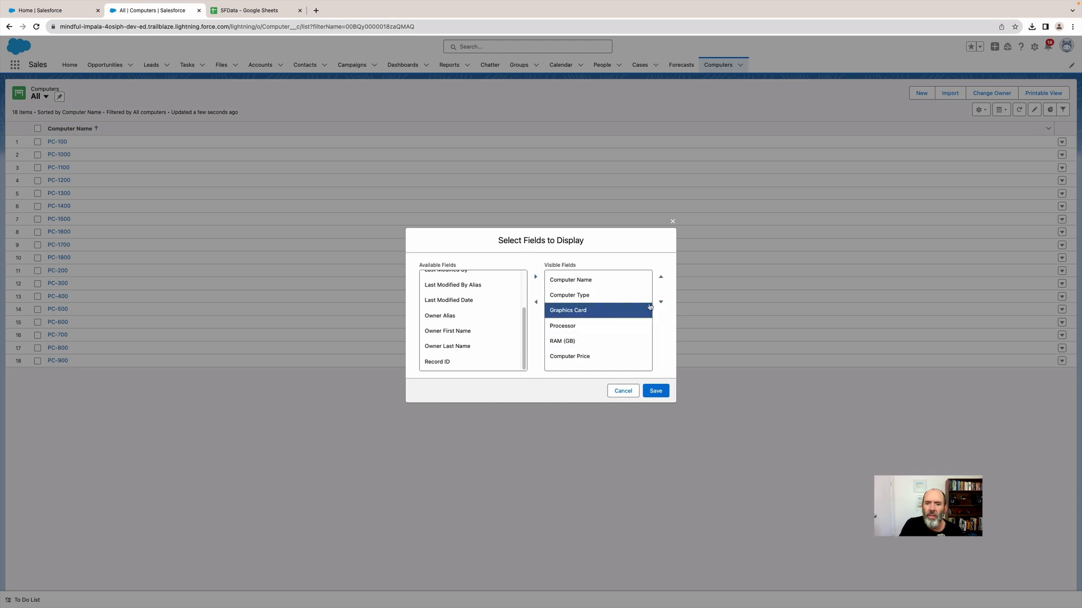
{"action": "left_click", "coordinate": [659, 303]}
{"action": "left_click", "coordinate": [659, 303]}
{"action": "left_click", "coordinate": [573, 326]}
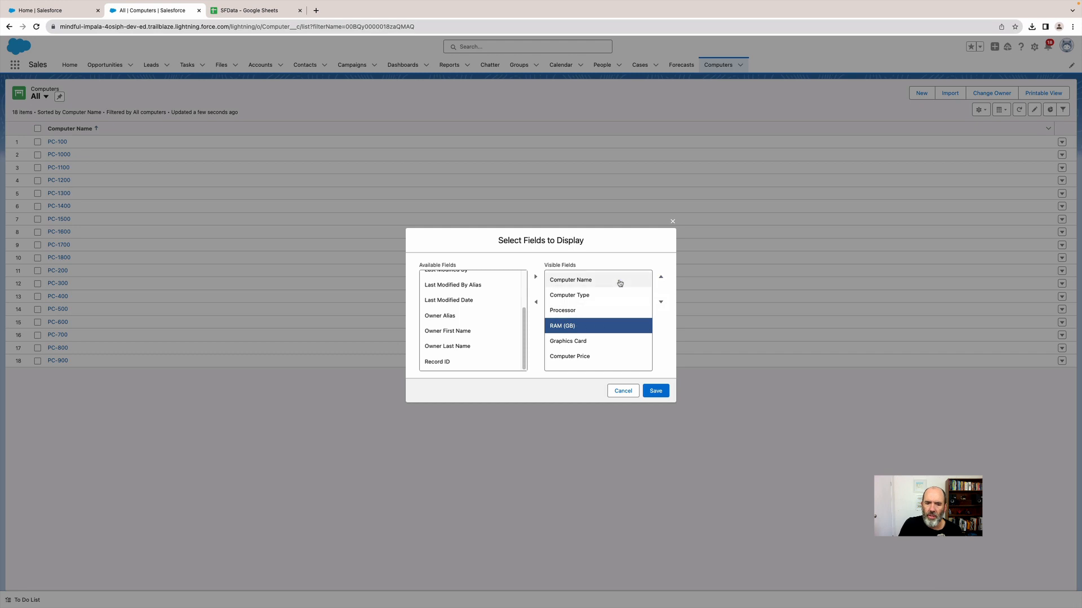
{"action": "left_click", "coordinate": [655, 392]}
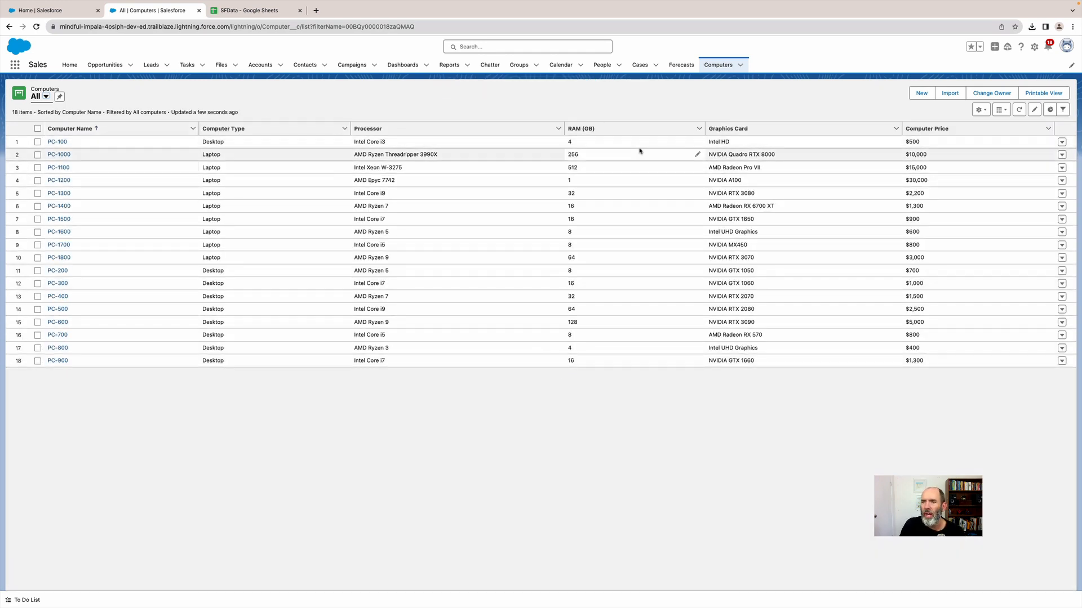
Check the Computers list columns and values against the Object sheet of the SFData spreadsheet.
{"action": "left_click", "coordinate": [262, 10]}
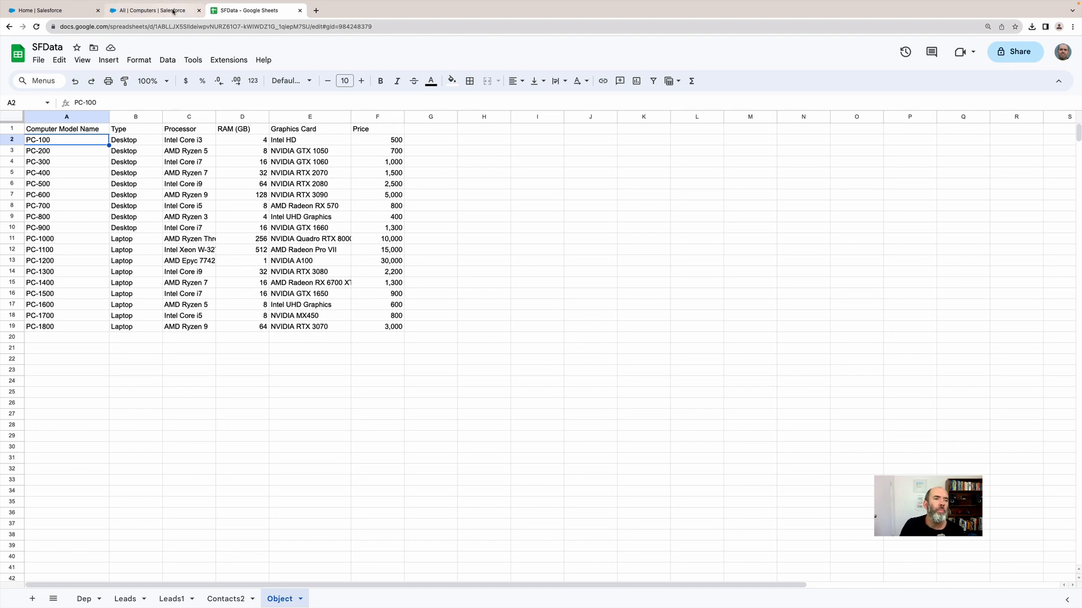
{"action": "left_click", "coordinate": [172, 11]}
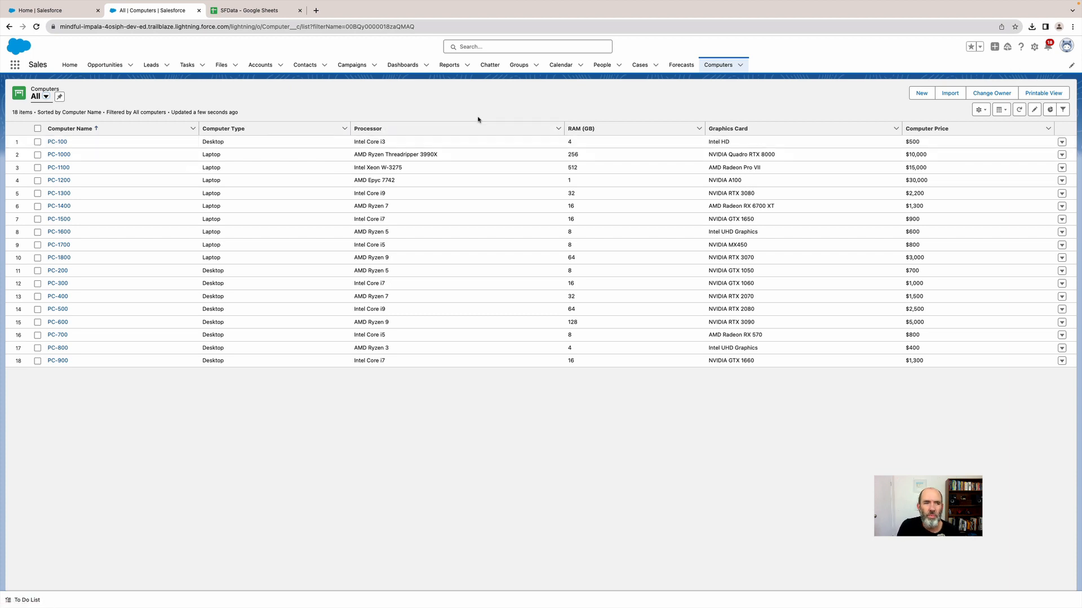
Open the Fields & Relationships of the Contact object in Object Manager from the Contacts list.
{"action": "left_click", "coordinate": [303, 65]}
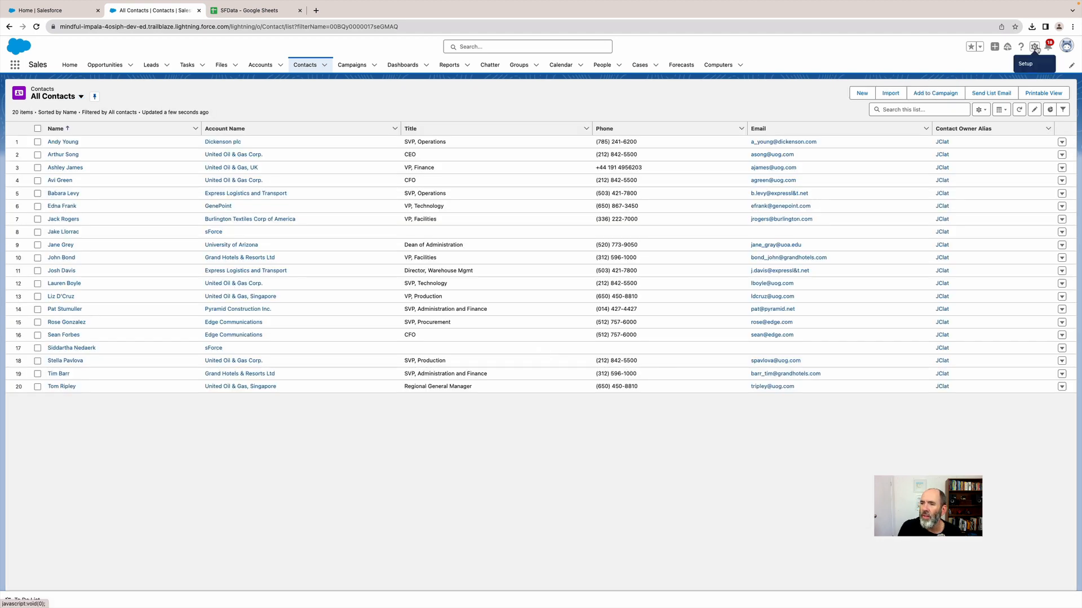
{"action": "left_click", "coordinate": [1035, 47]}
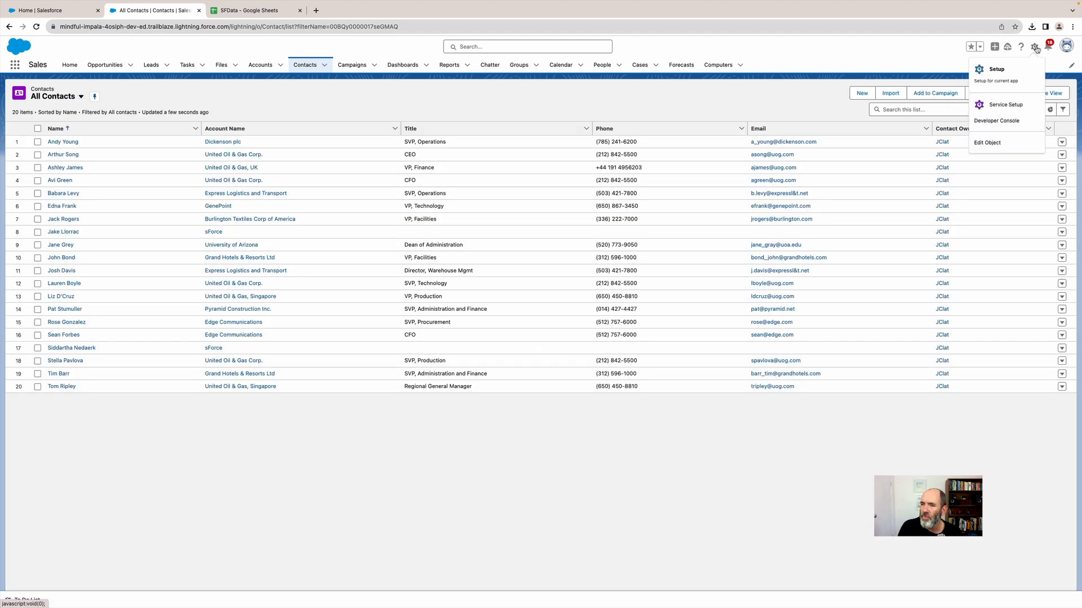
{"action": "left_click", "coordinate": [986, 144]}
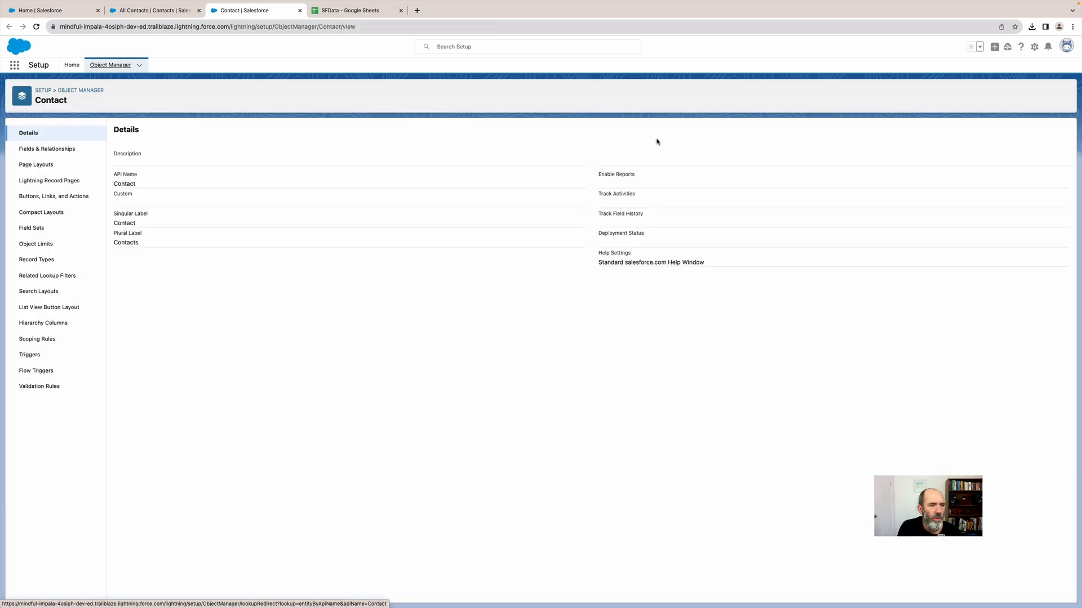
{"action": "left_click", "coordinate": [63, 150]}
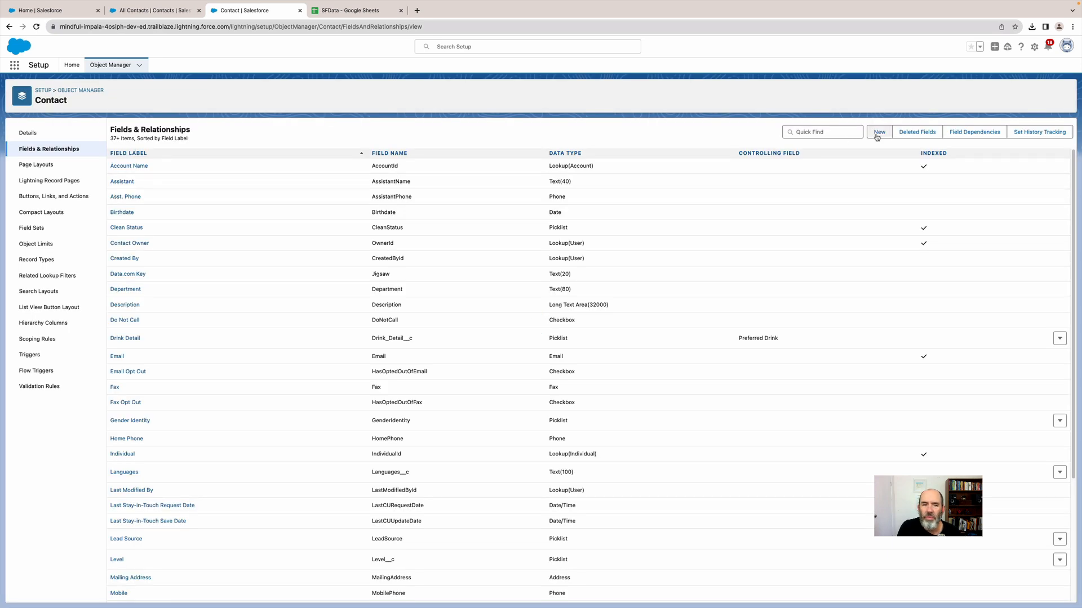
Create a Lookup Relationship field on Contact related to the Computer object, with field label and field name Computer.
{"action": "left_click", "coordinate": [878, 132]}
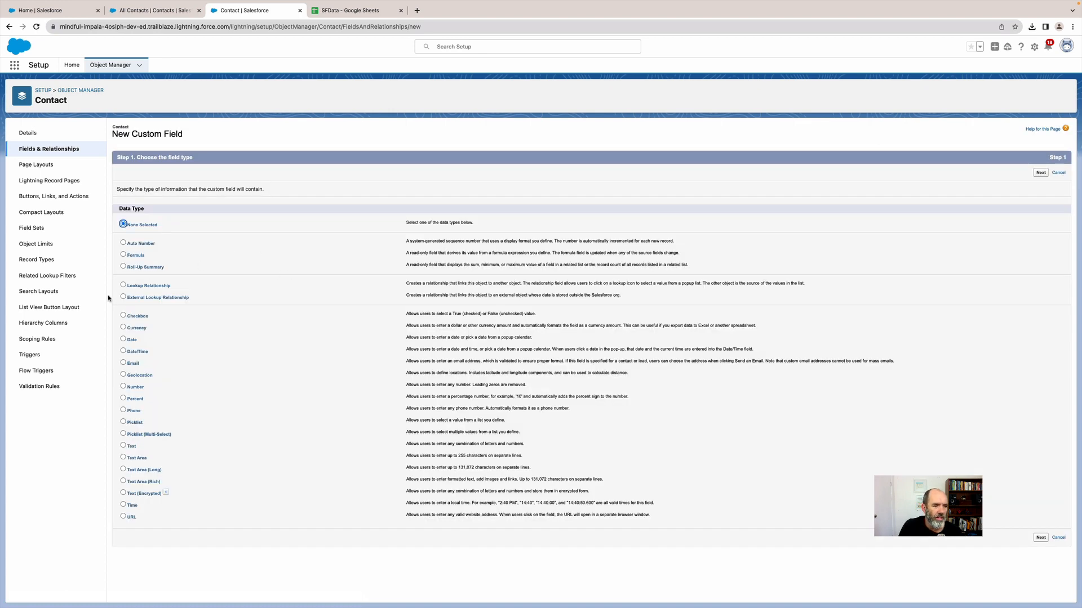
{"action": "left_click", "coordinate": [123, 286]}
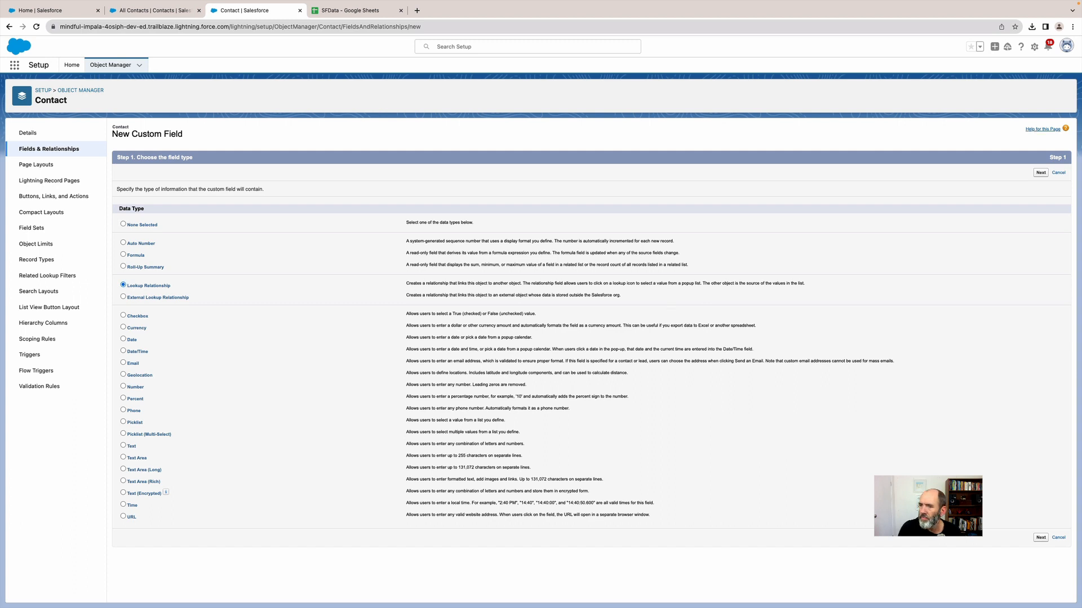
{"action": "left_click", "coordinate": [1040, 174]}
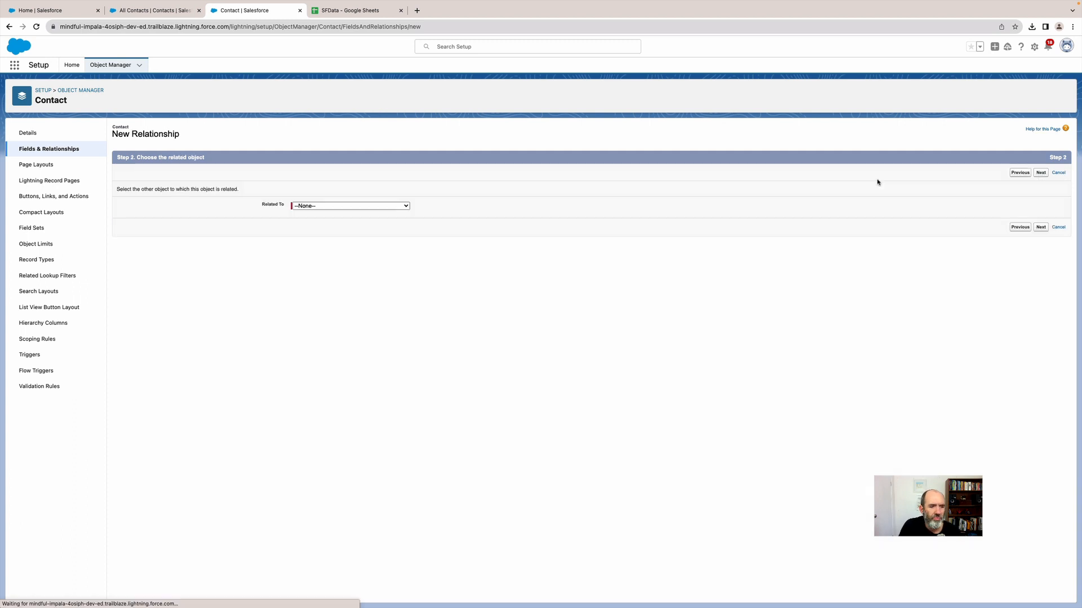
{"action": "left_click", "coordinate": [333, 206]}
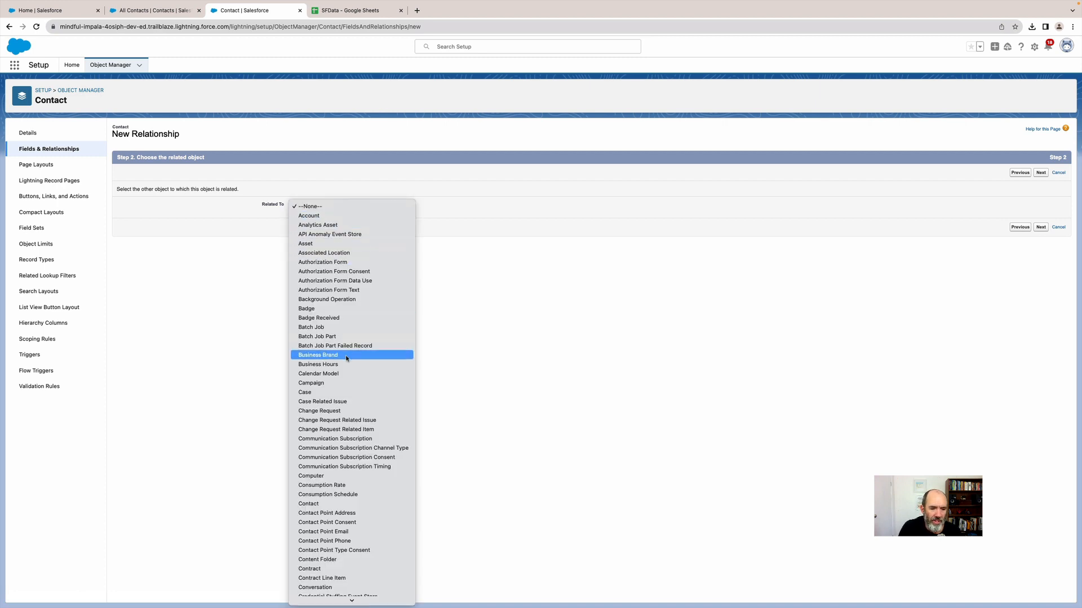
{"action": "left_click", "coordinate": [316, 477]}
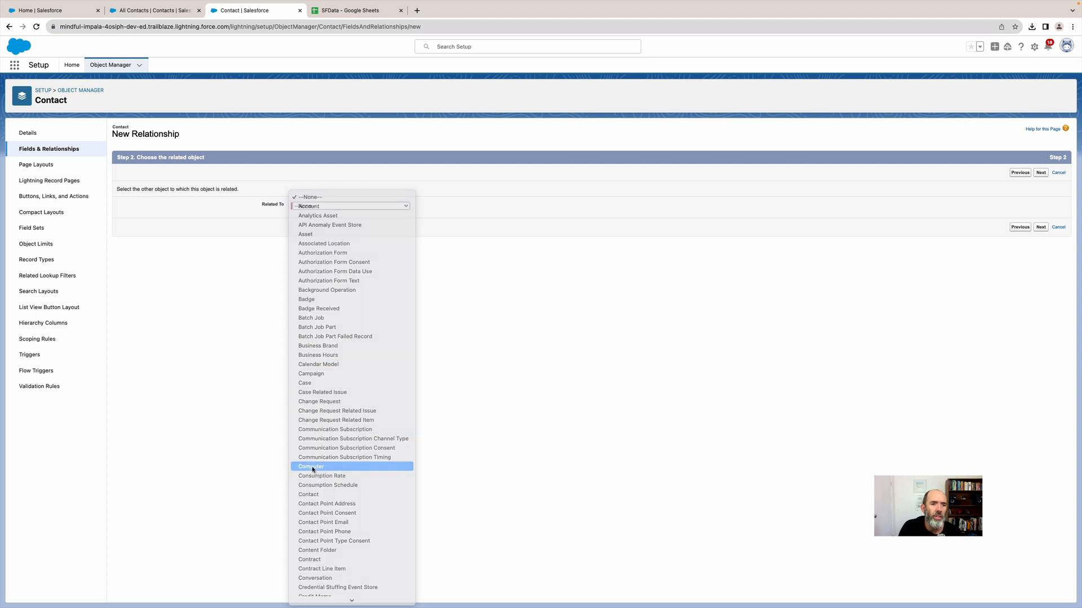
{"action": "left_click", "coordinate": [1042, 174]}
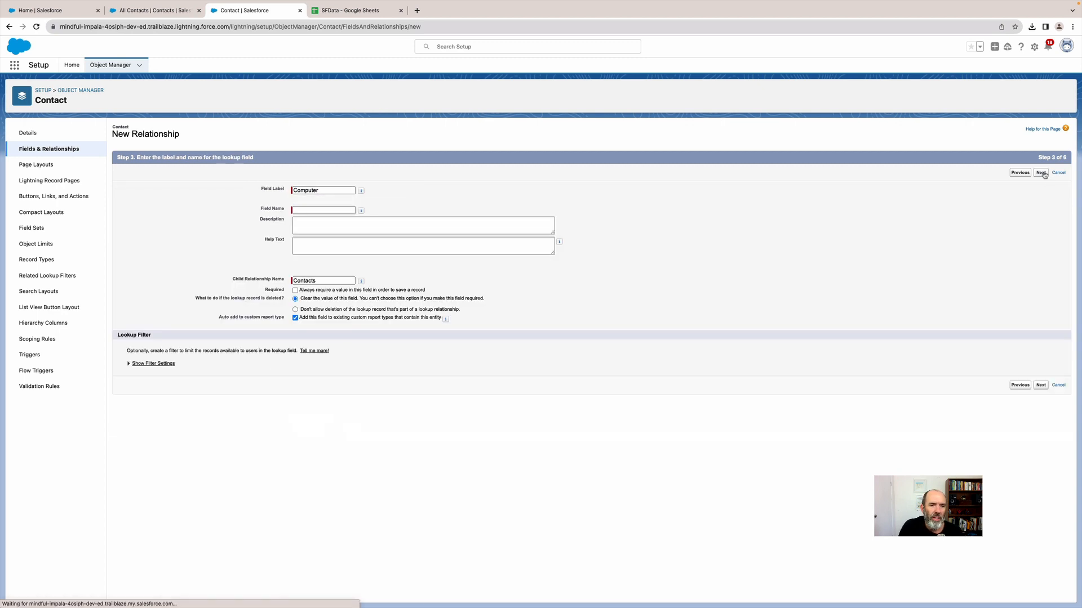
{"action": "left_click", "coordinate": [340, 210]}
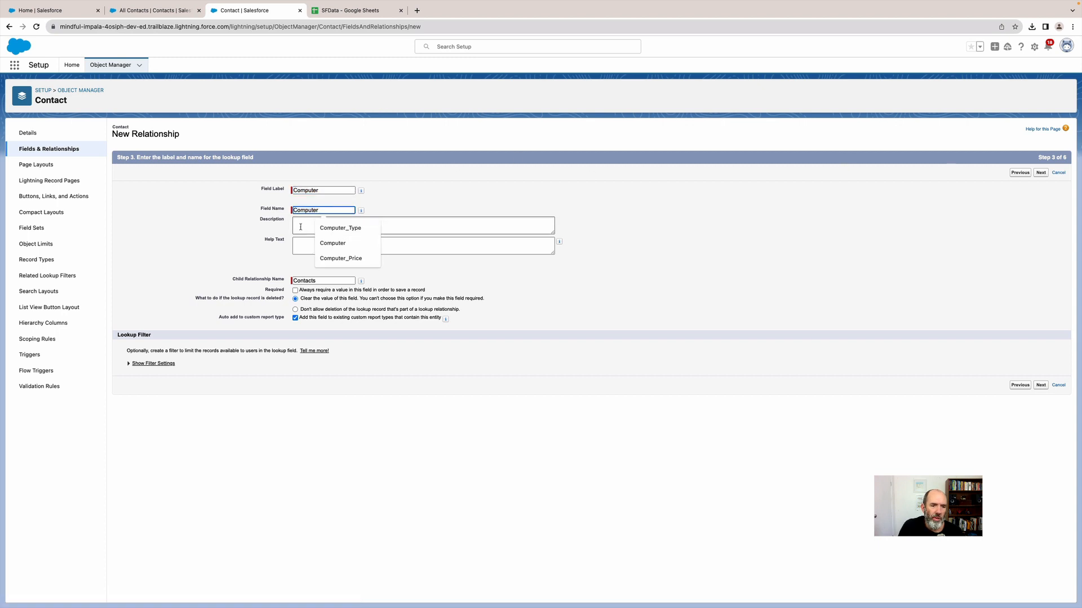
{"action": "key", "text": "Tab"}
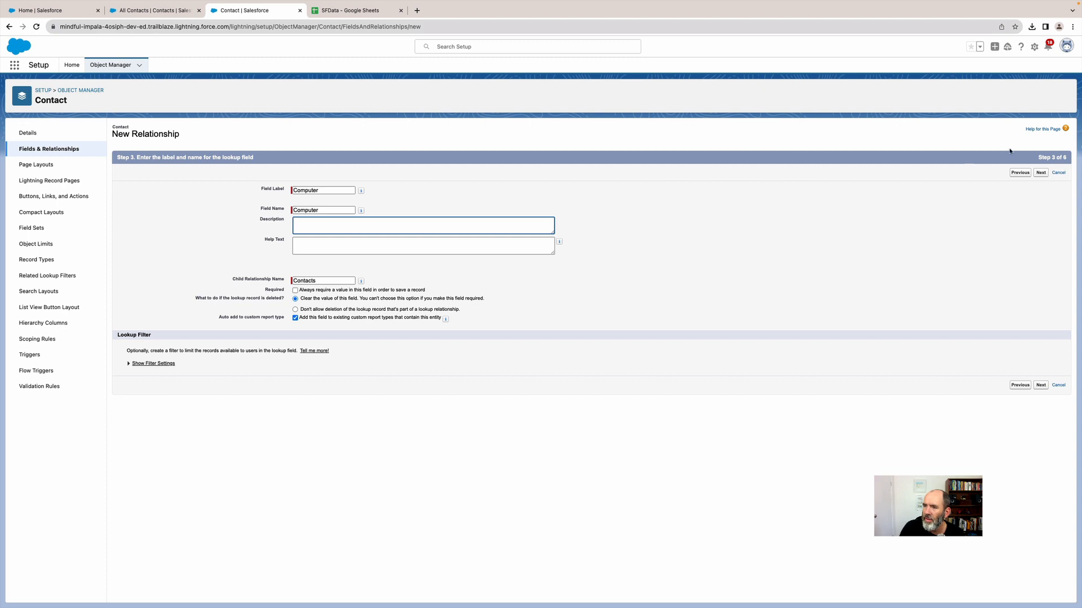
{"action": "left_click", "coordinate": [1041, 173]}
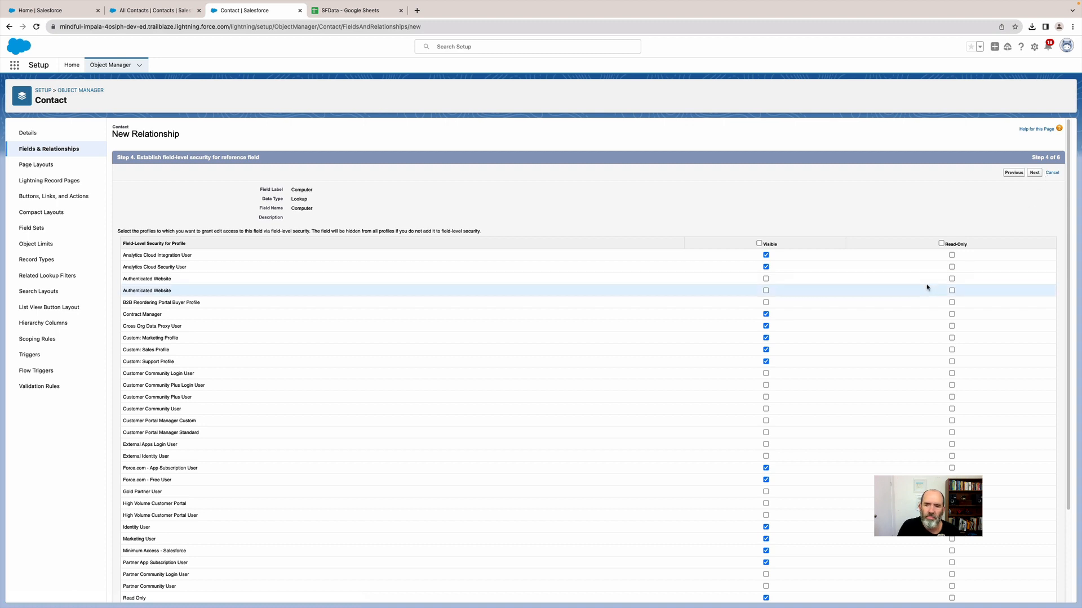
Make the Computer lookup field visible to all profiles and keep it on all four Contact page layouts.
{"action": "left_click", "coordinate": [758, 244]}
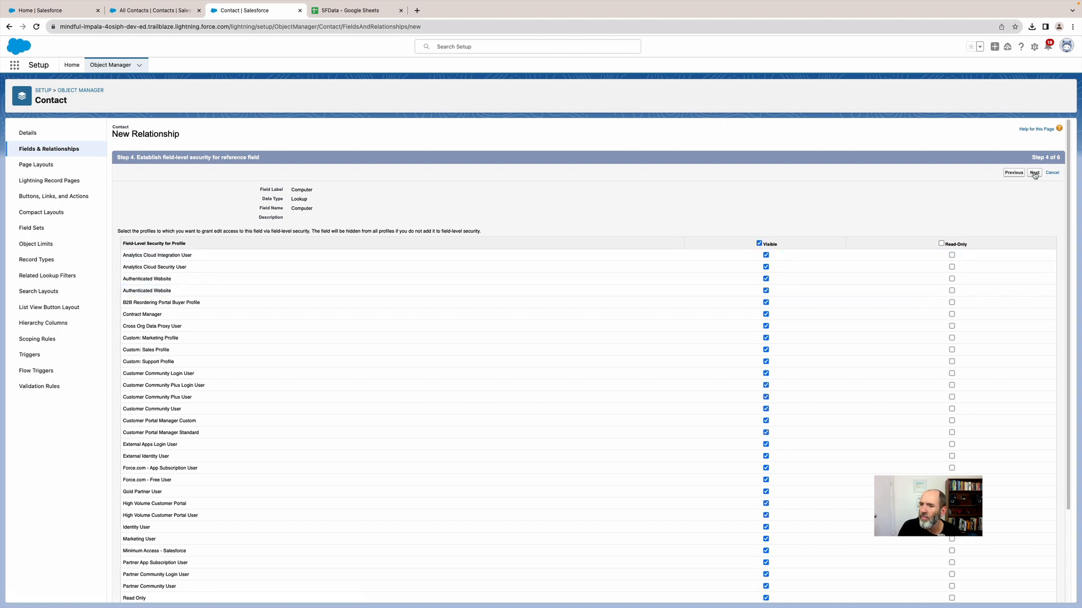
{"action": "left_click", "coordinate": [1034, 174]}
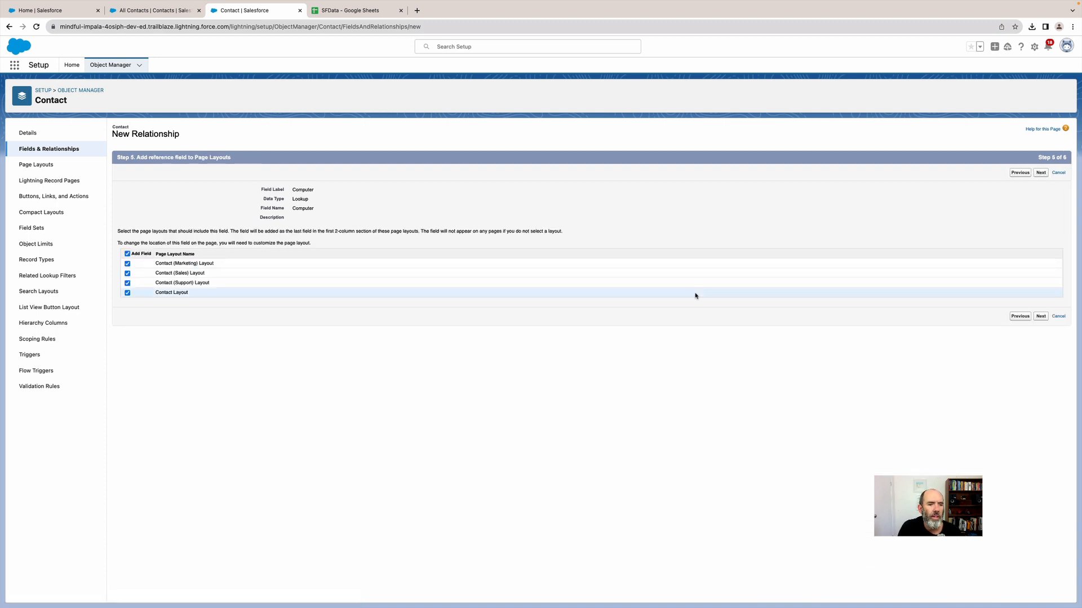
{"action": "left_click", "coordinate": [1040, 172]}
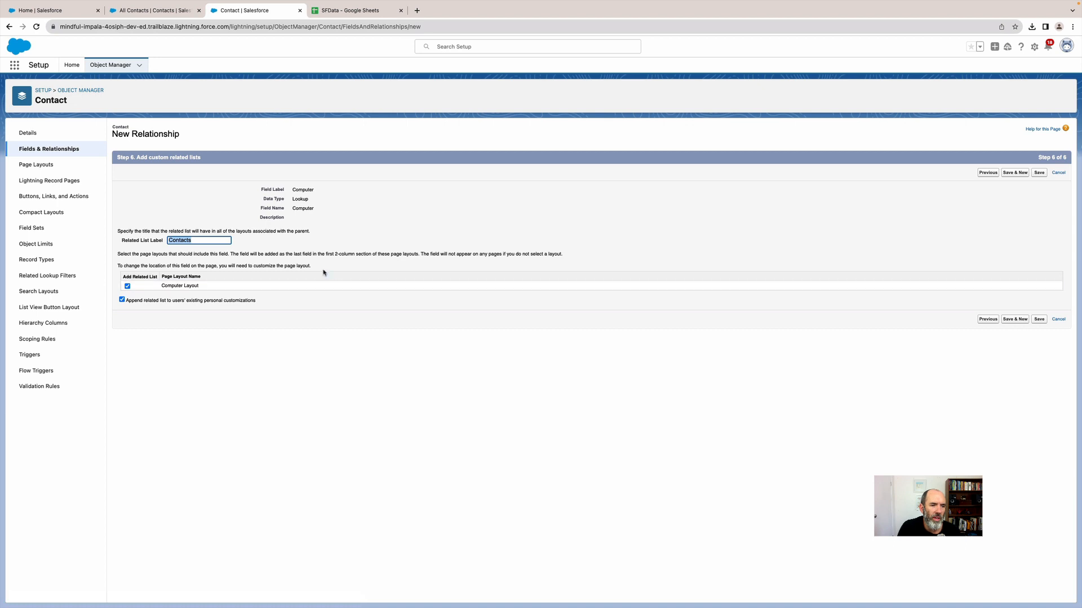
Set the related list label to Contacts With Computer and save the new lookup field.
{"action": "type", "text": "Contact C"}
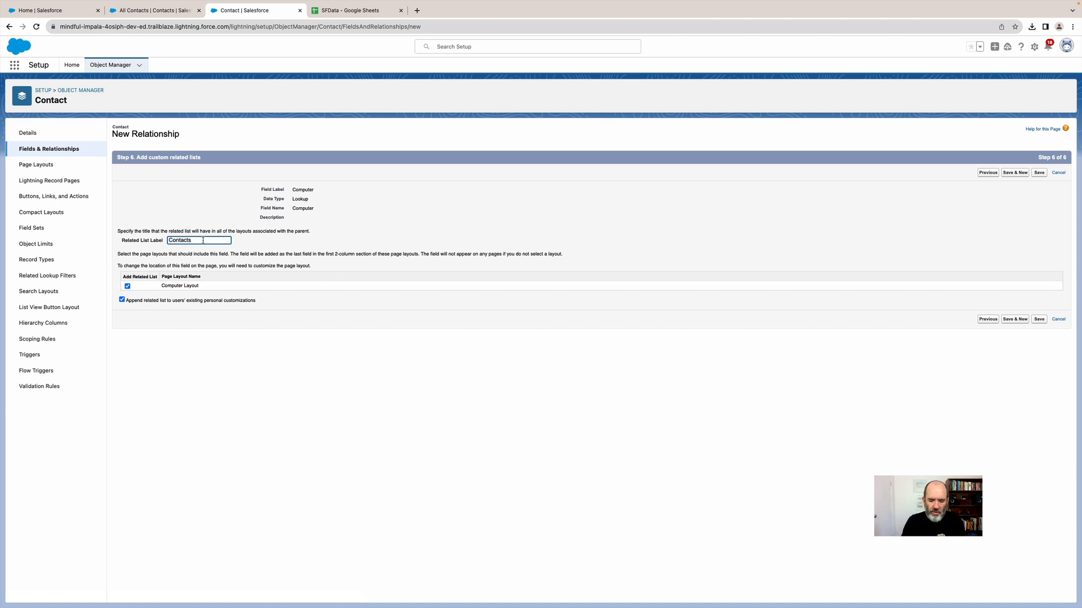
{"action": "type", "text": "omputer"}
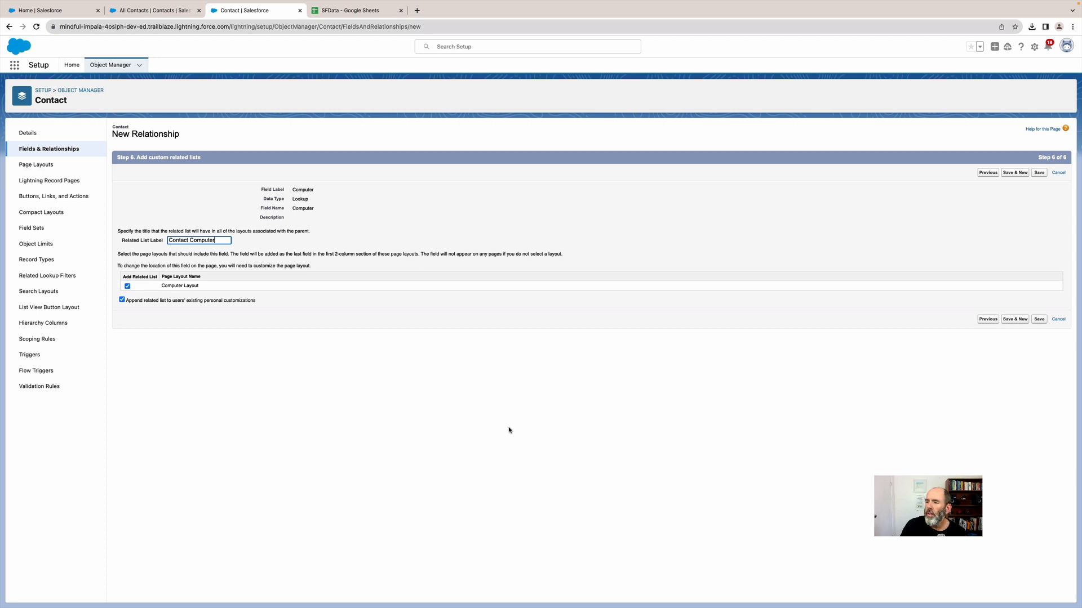
{"action": "left_click_drag", "start_coordinate": [217, 240], "coordinate": [189, 240]}
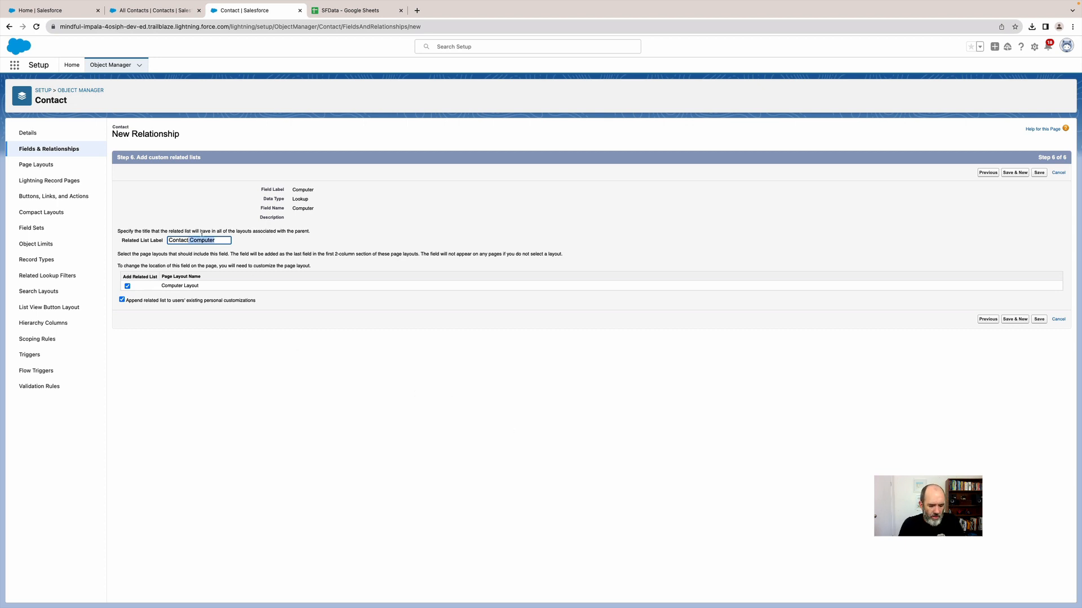
{"action": "type", "text": "s"}
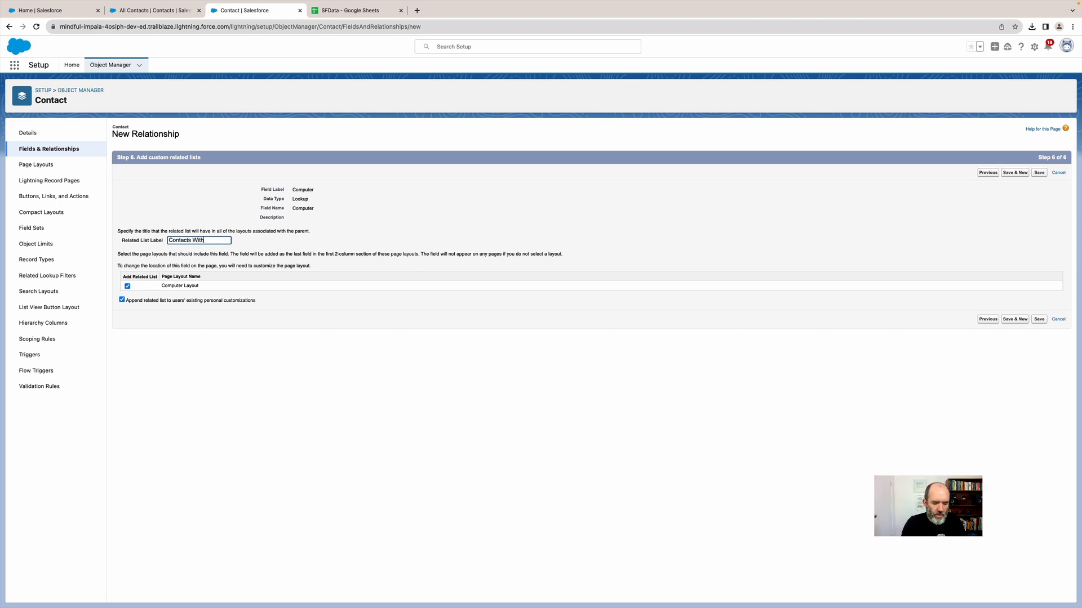
{"action": "type", "text": " With Copmuter"}
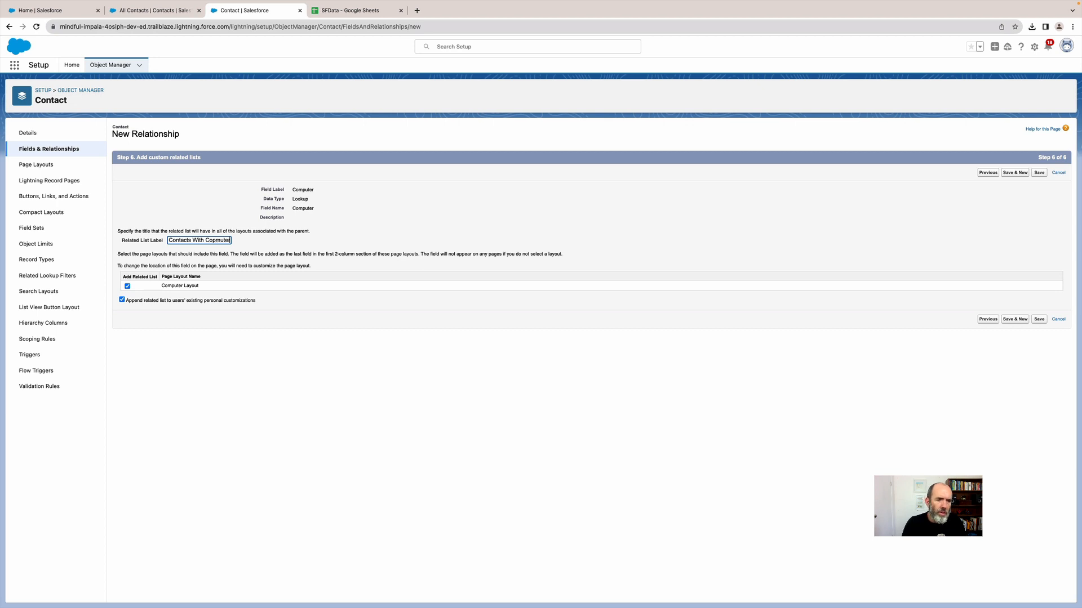
{"action": "left_click", "coordinate": [215, 240]}
{"action": "key", "text": "BackSpace"}
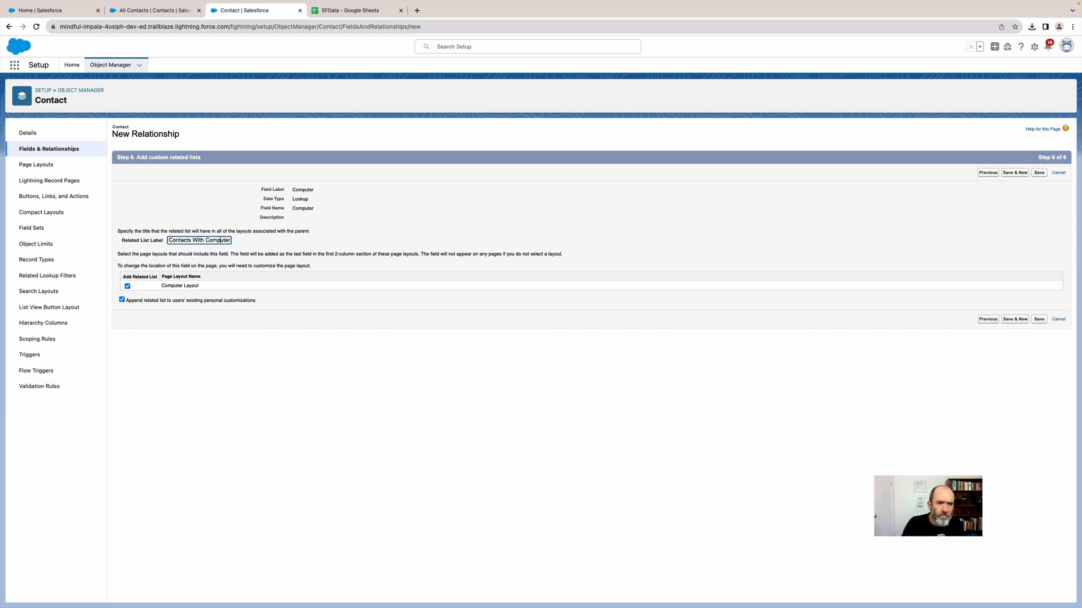
{"action": "left_click", "coordinate": [1038, 322]}
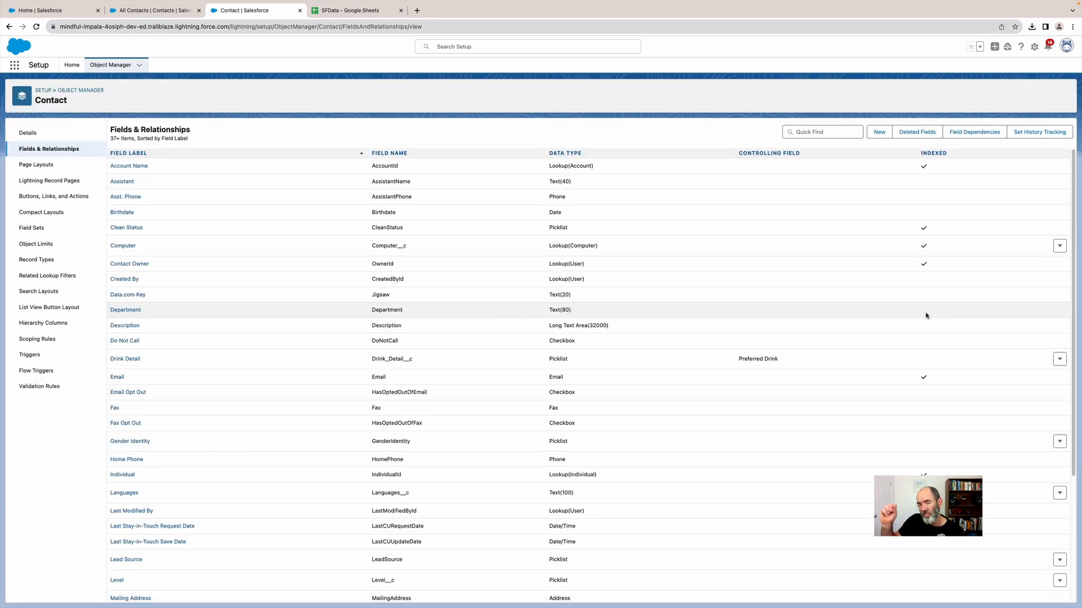
Reload the All Contacts list and open the details of the United Oil & Gas Corp. CEO's contact record.
{"action": "left_click", "coordinate": [133, 11]}
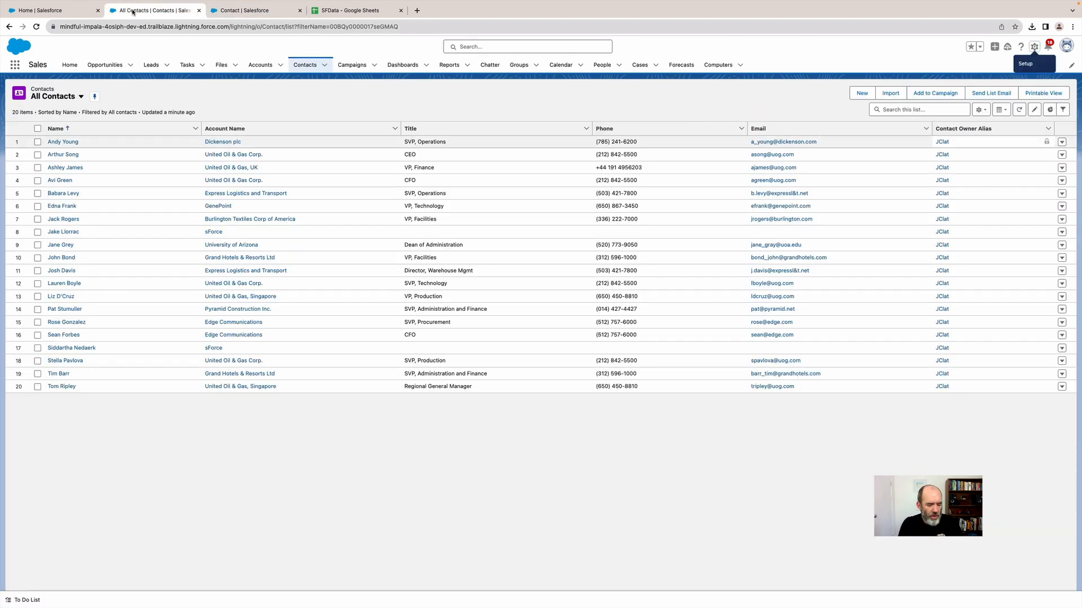
{"action": "key", "text": "super+r"}
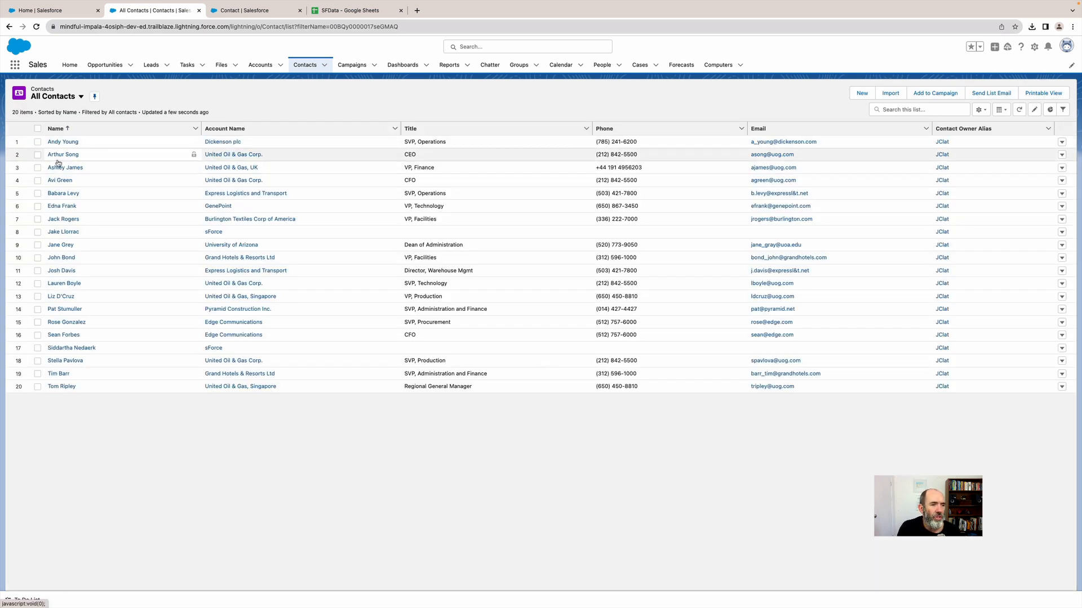
{"action": "left_click", "coordinate": [58, 157]}
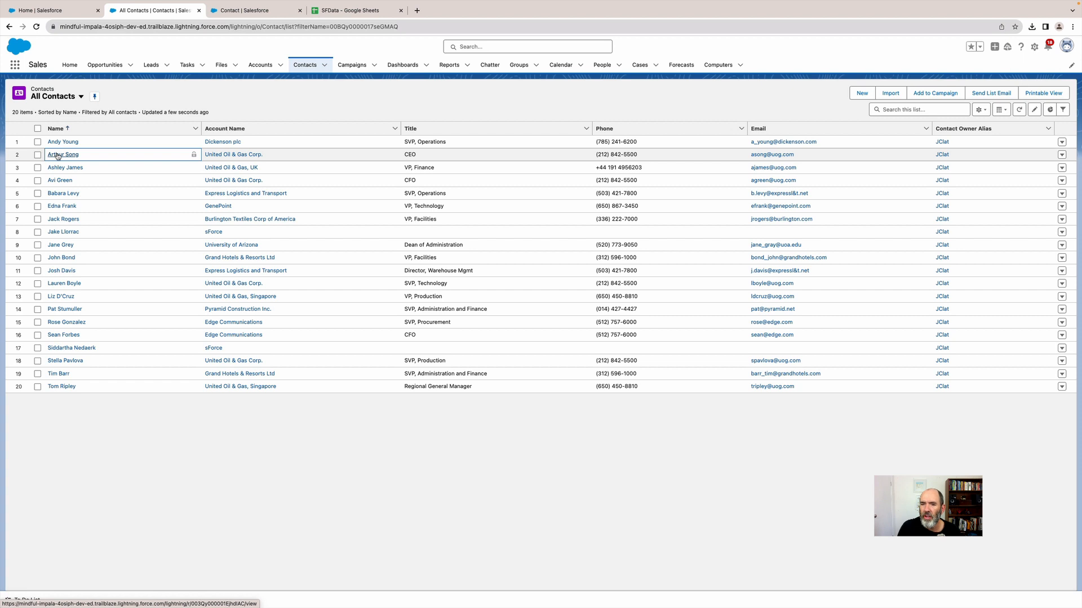
{"action": "left_click", "coordinate": [58, 157]}
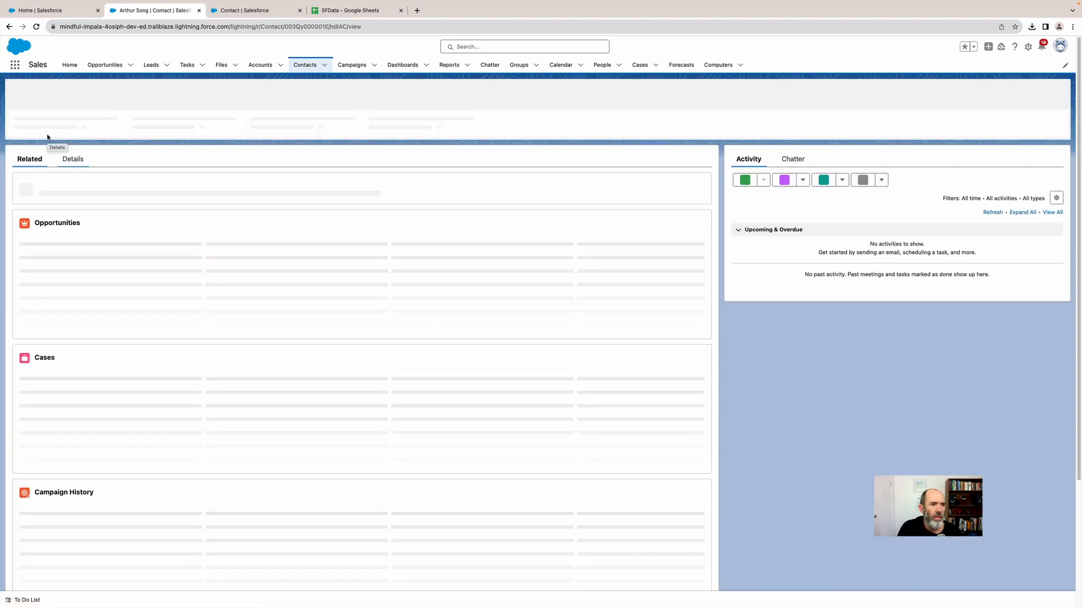
{"action": "left_click", "coordinate": [68, 160]}
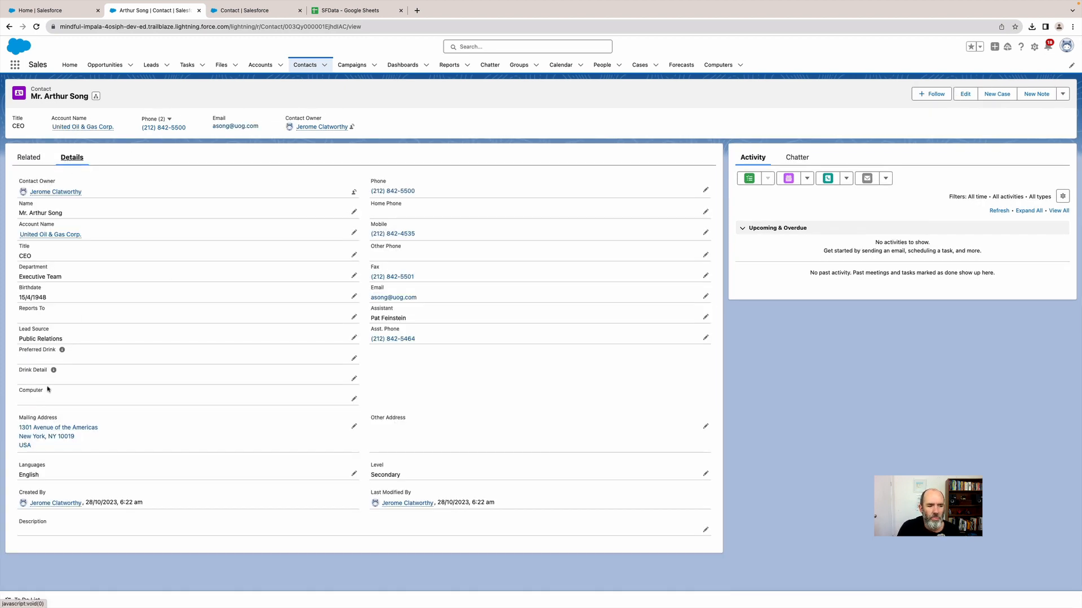
Search the contact's Computer lookup for "pc", assign PC-500 from all results and save the record.
{"action": "left_click", "coordinate": [353, 399]}
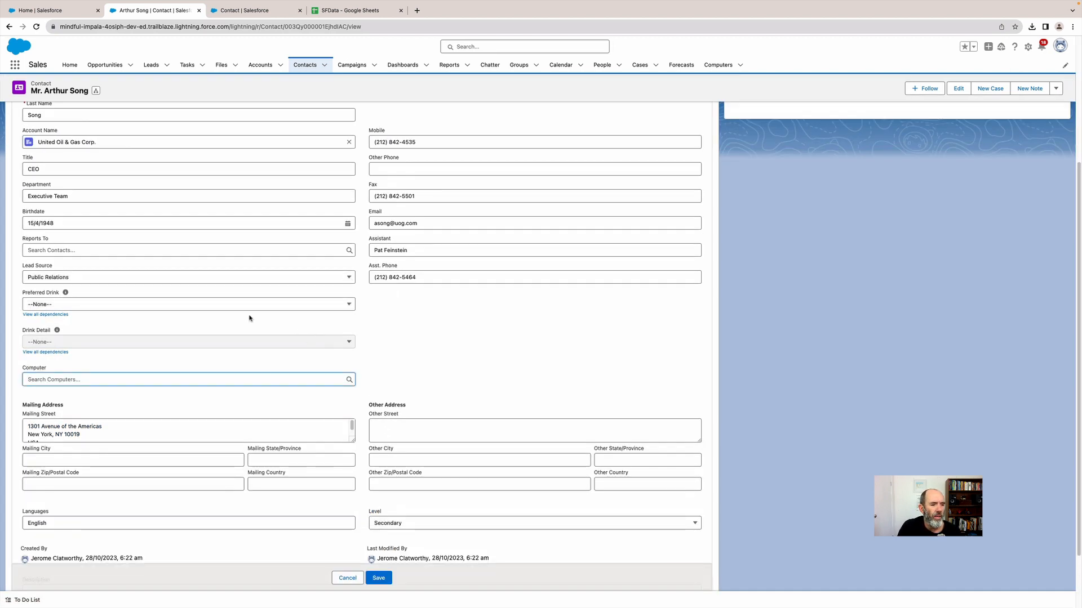
{"action": "left_click", "coordinate": [71, 378]}
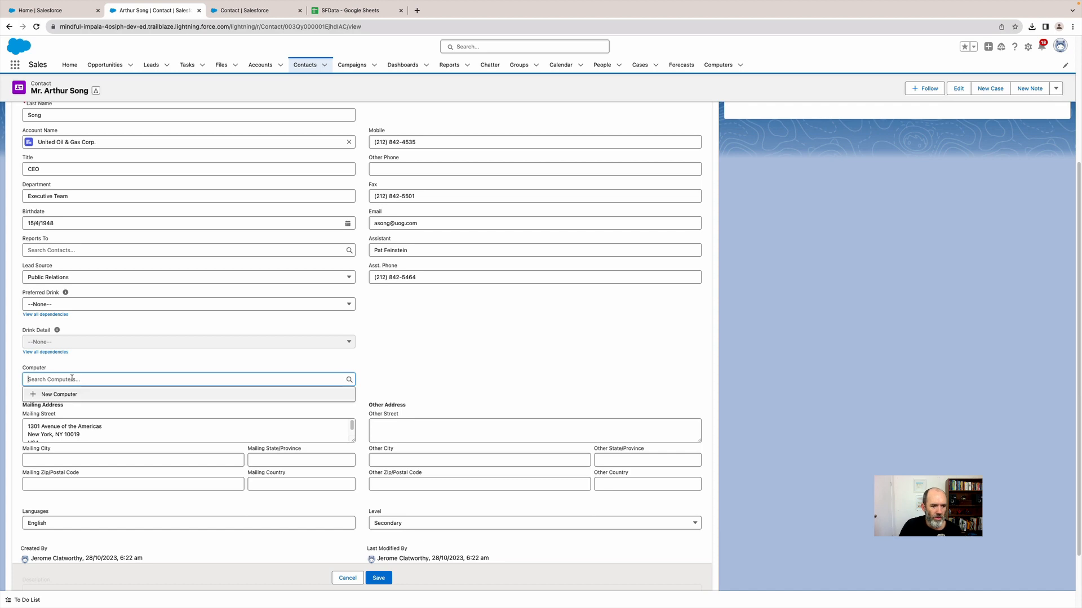
{"action": "type", "text": "d"}
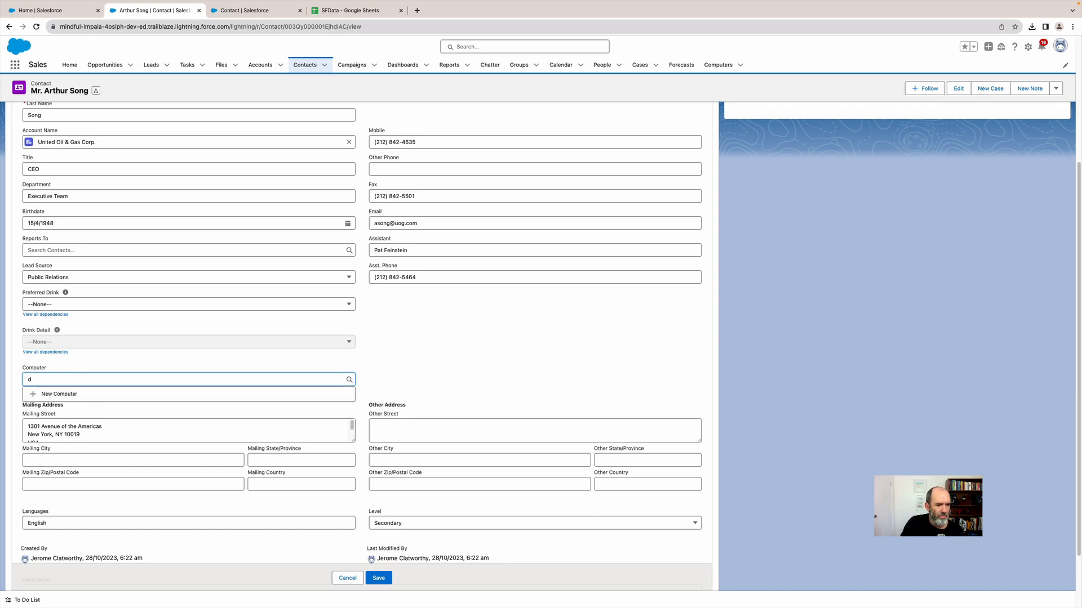
{"action": "key", "text": "BackSpace"}
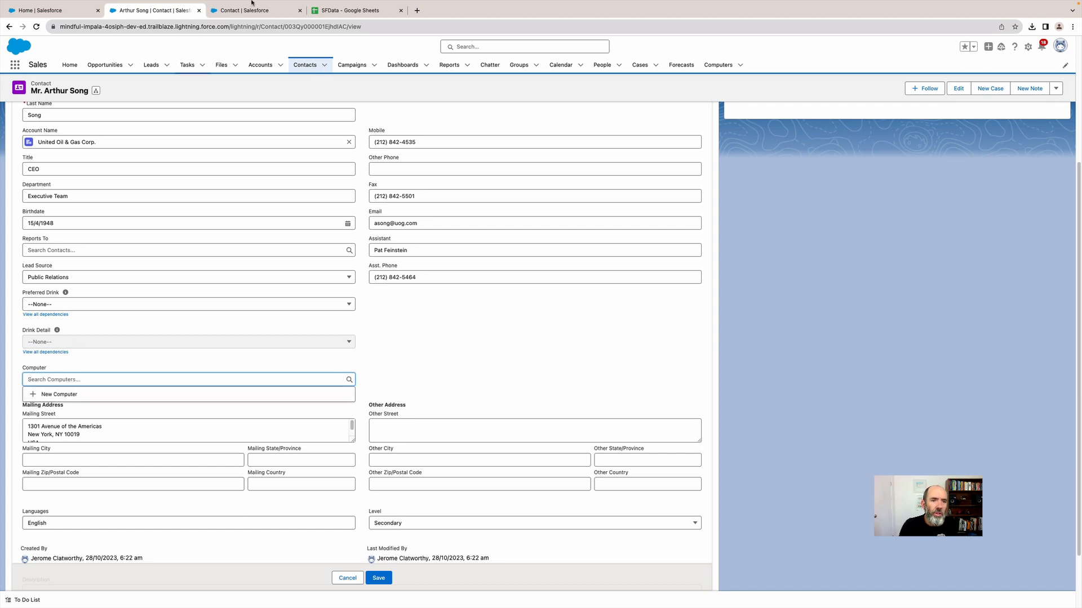
{"action": "left_click", "coordinate": [344, 10]}
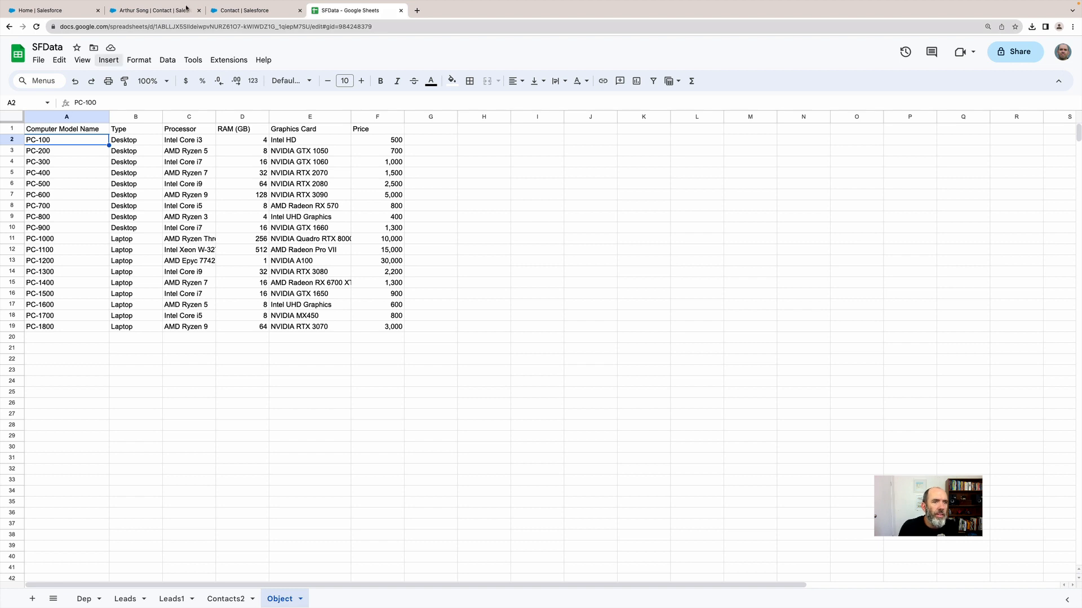
{"action": "left_click", "coordinate": [152, 10]}
{"action": "type", "text": "pc"}
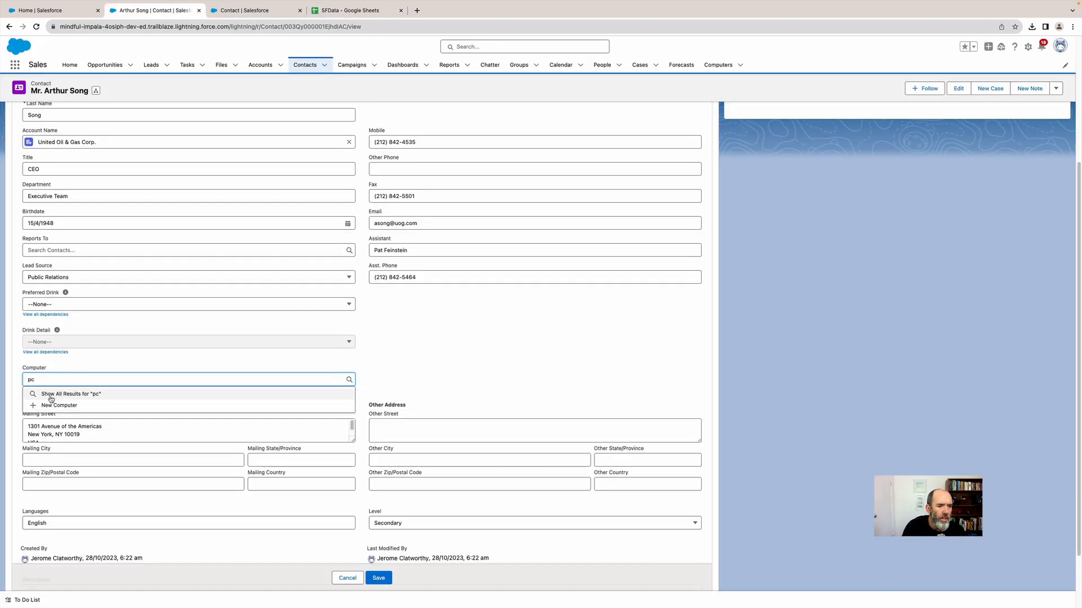
{"action": "left_click", "coordinate": [51, 394]}
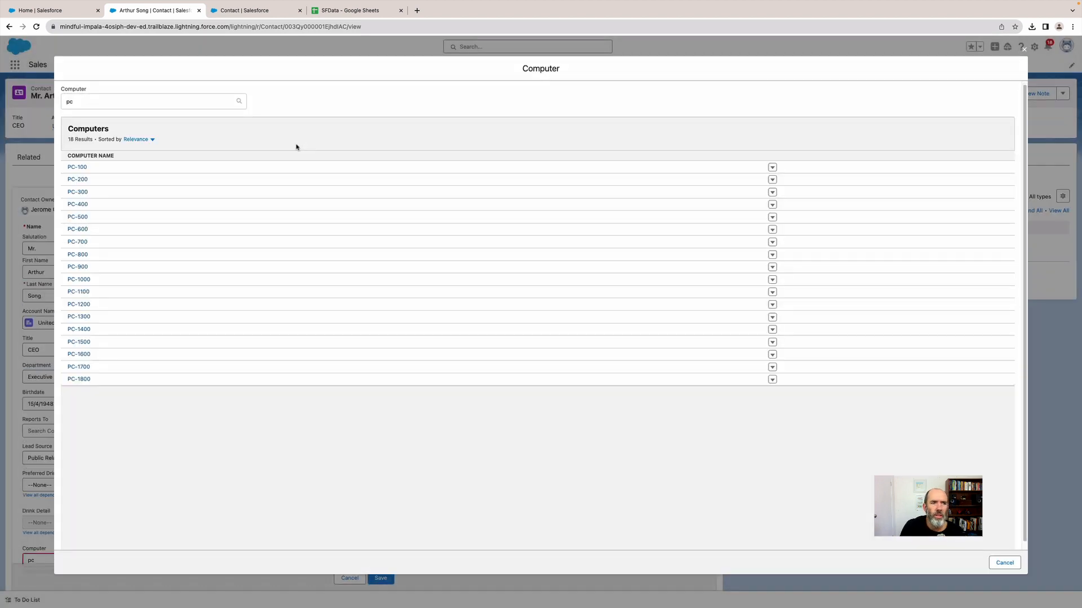
{"action": "left_click", "coordinate": [78, 218]}
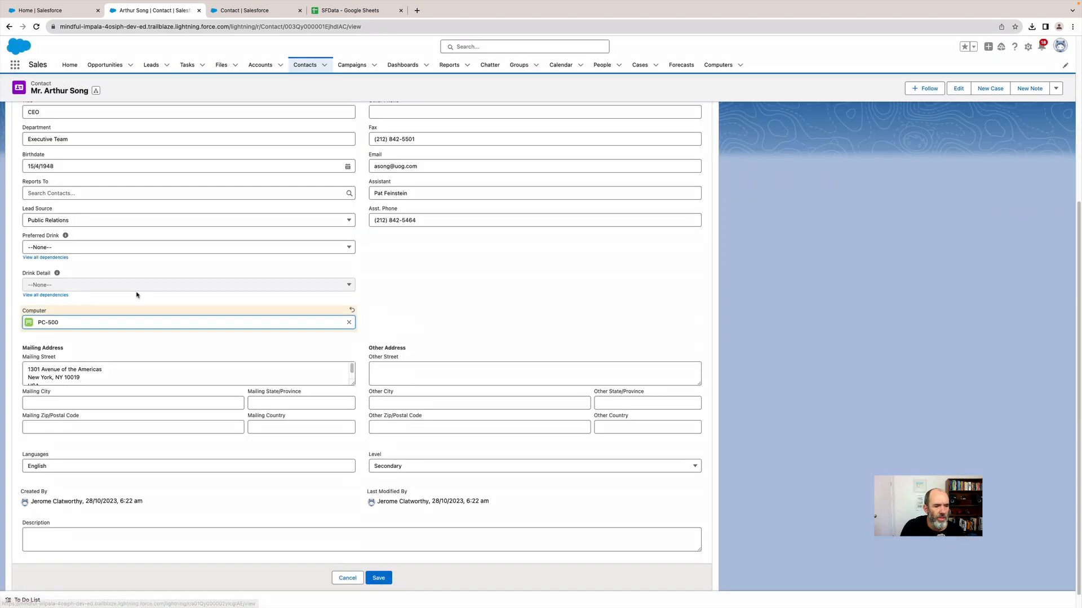
{"action": "left_click", "coordinate": [378, 578]}
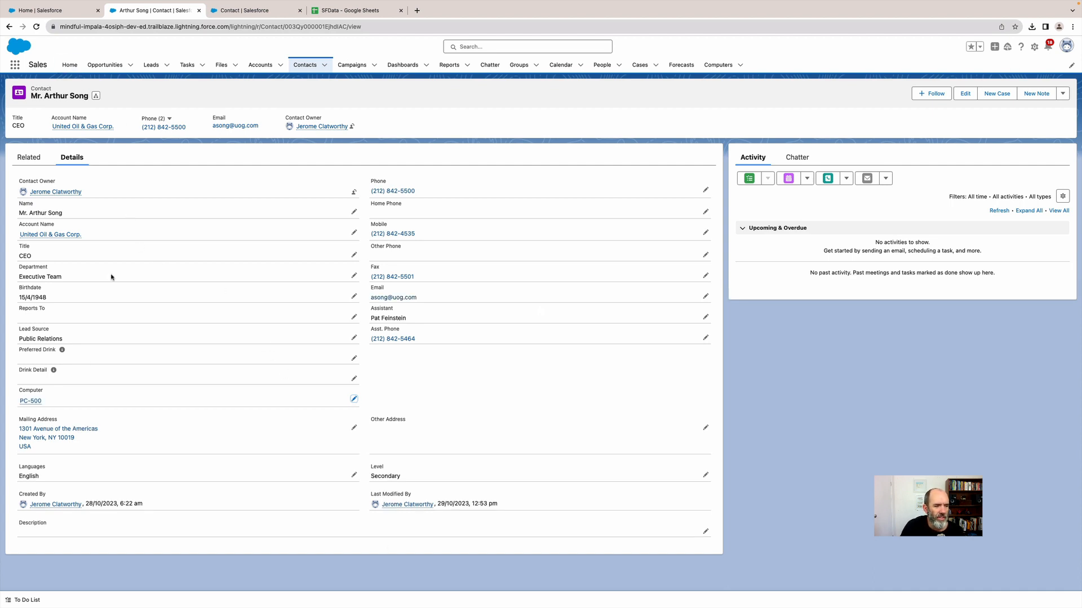
Open the linked PC-500 computer record from the contact's Computer field.
{"action": "mouse_move", "coordinate": [34, 406]}
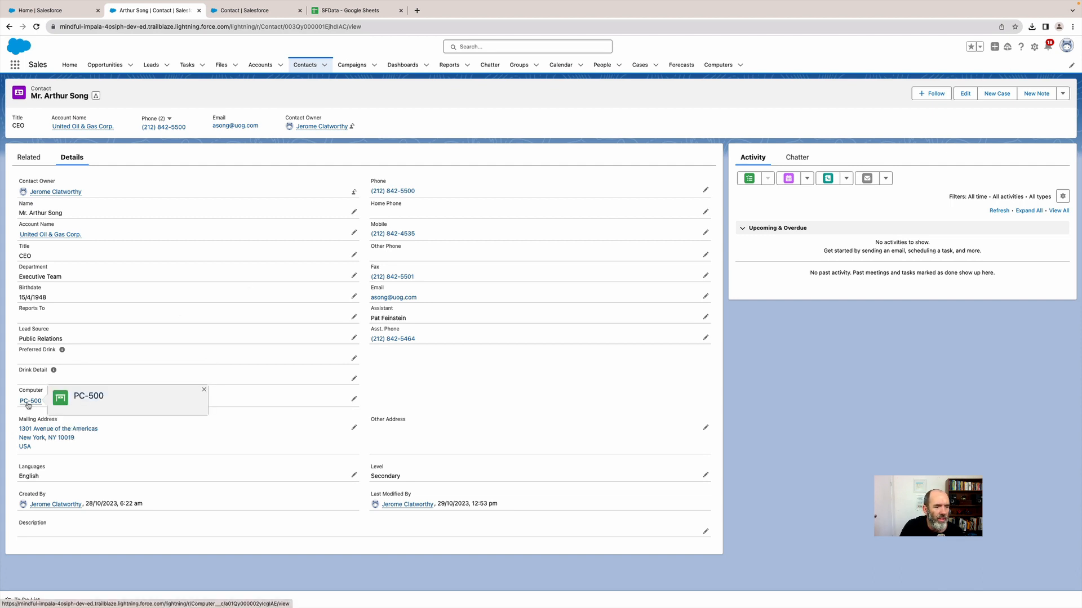
{"action": "left_click", "coordinate": [28, 403]}
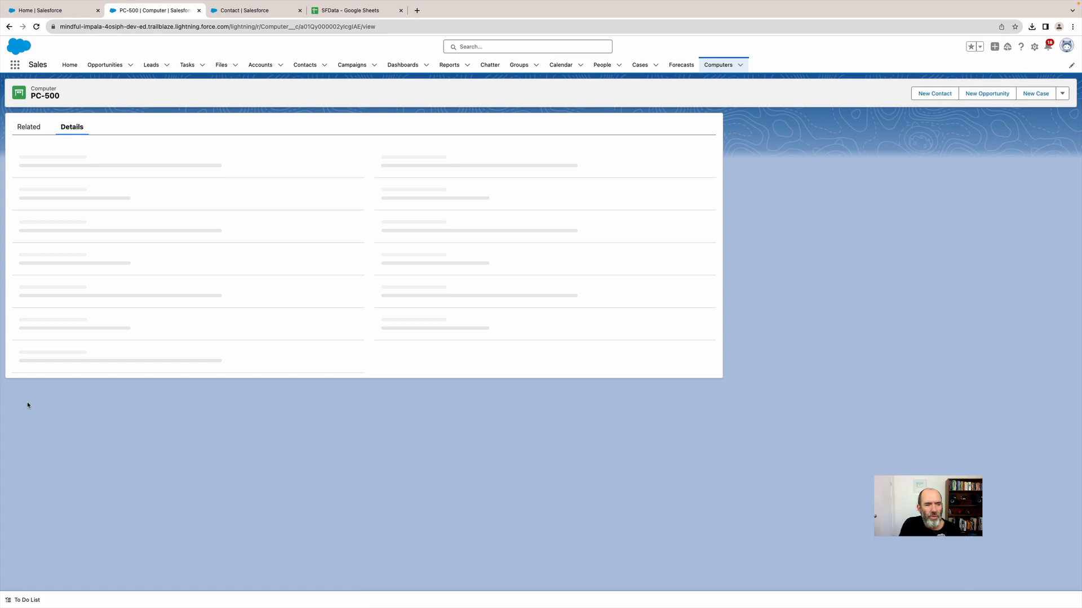